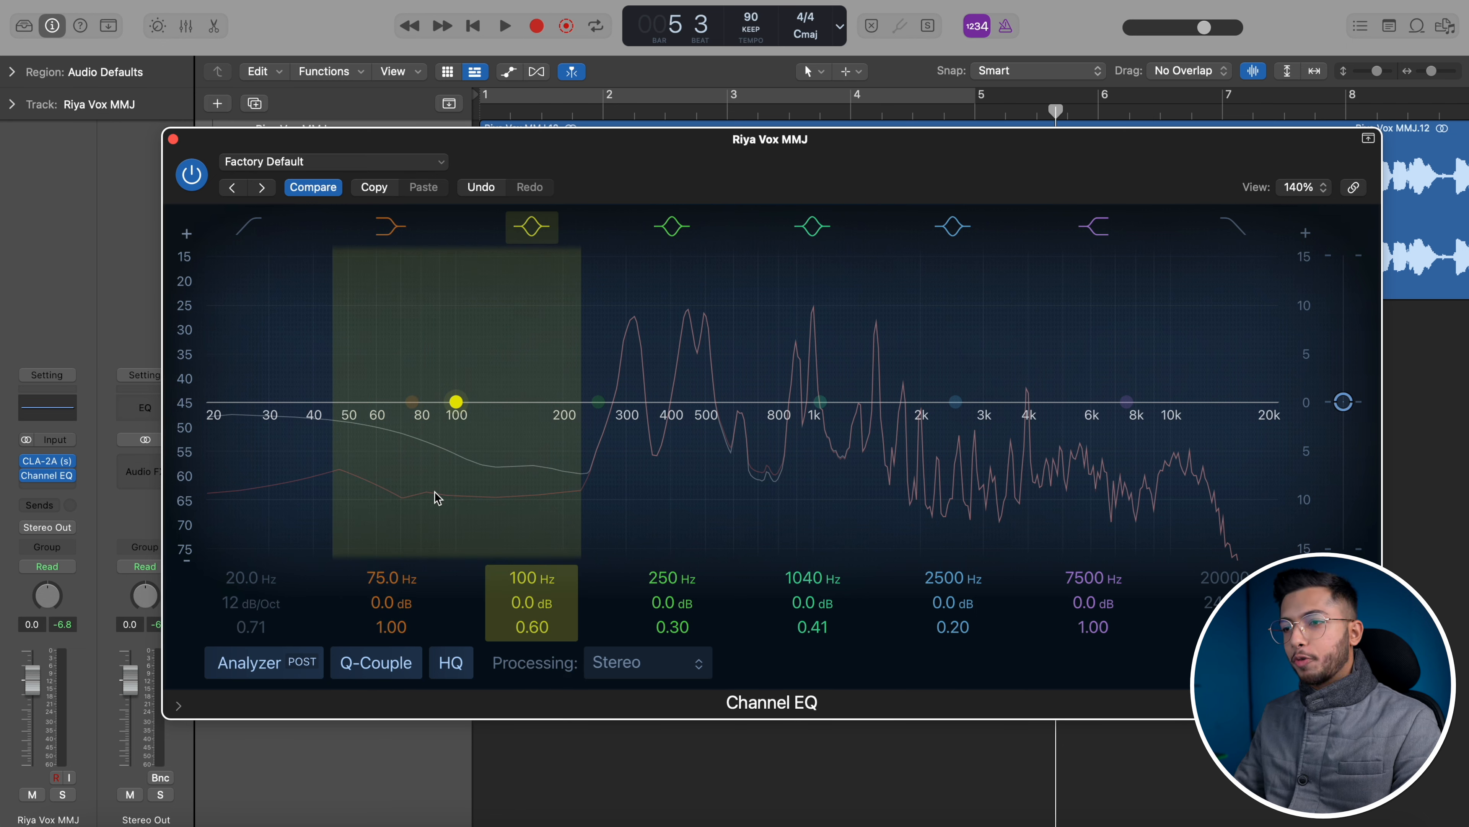
- Enable the low-cut band in the vocal's Channel EQ and set it to 175 Hz, 48 dB/Oct and Q 0.64 during playback
{"action": "left_click", "coordinate": [239, 228]}
{"action": "left_click_drag", "start_coordinate": [256, 492], "coordinate": [429, 488]}
{"action": "key", "text": "space"}
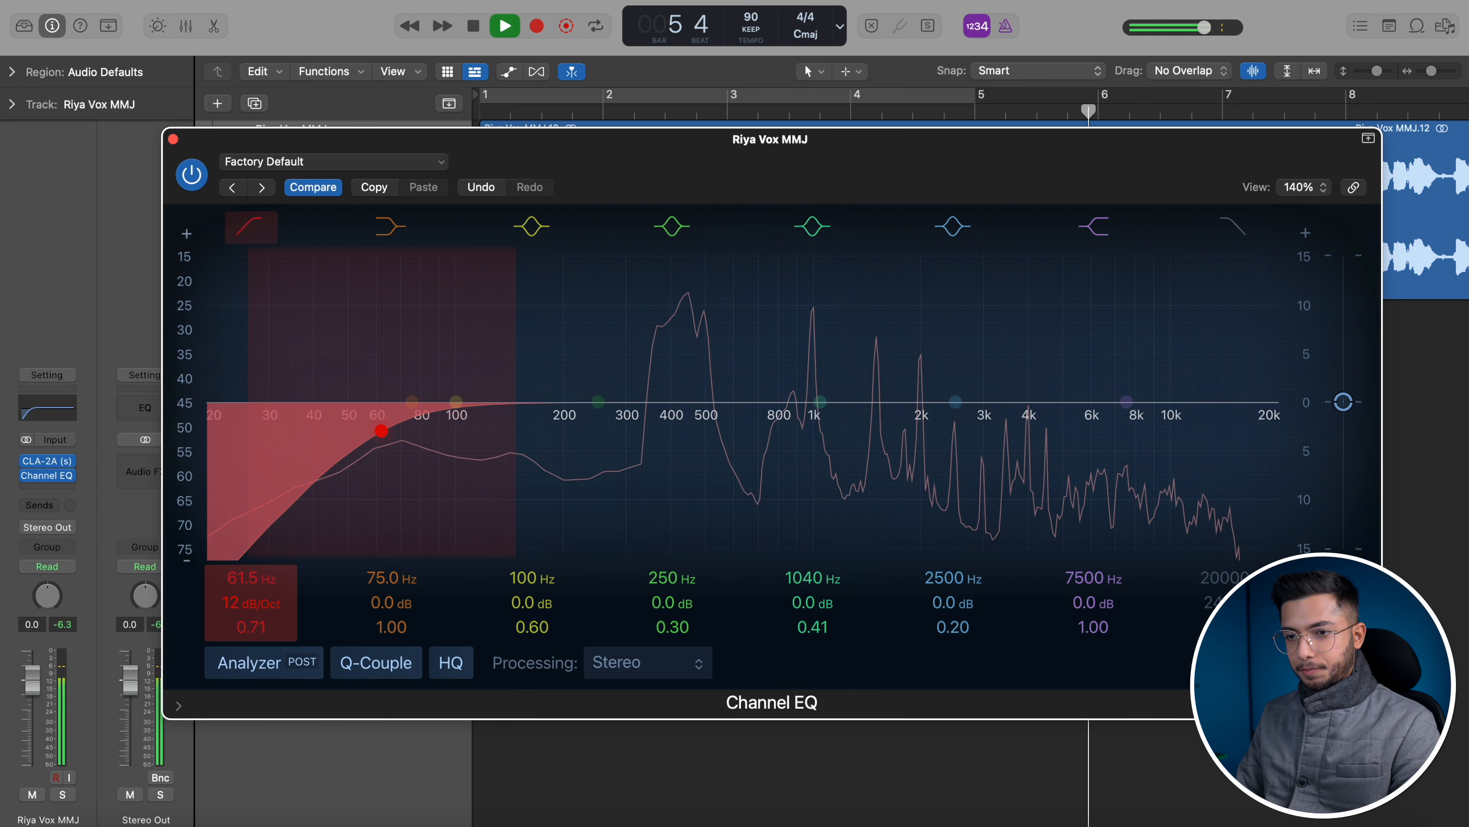
{"action": "left_click_drag", "start_coordinate": [253, 607], "coordinate": [284, 512]}
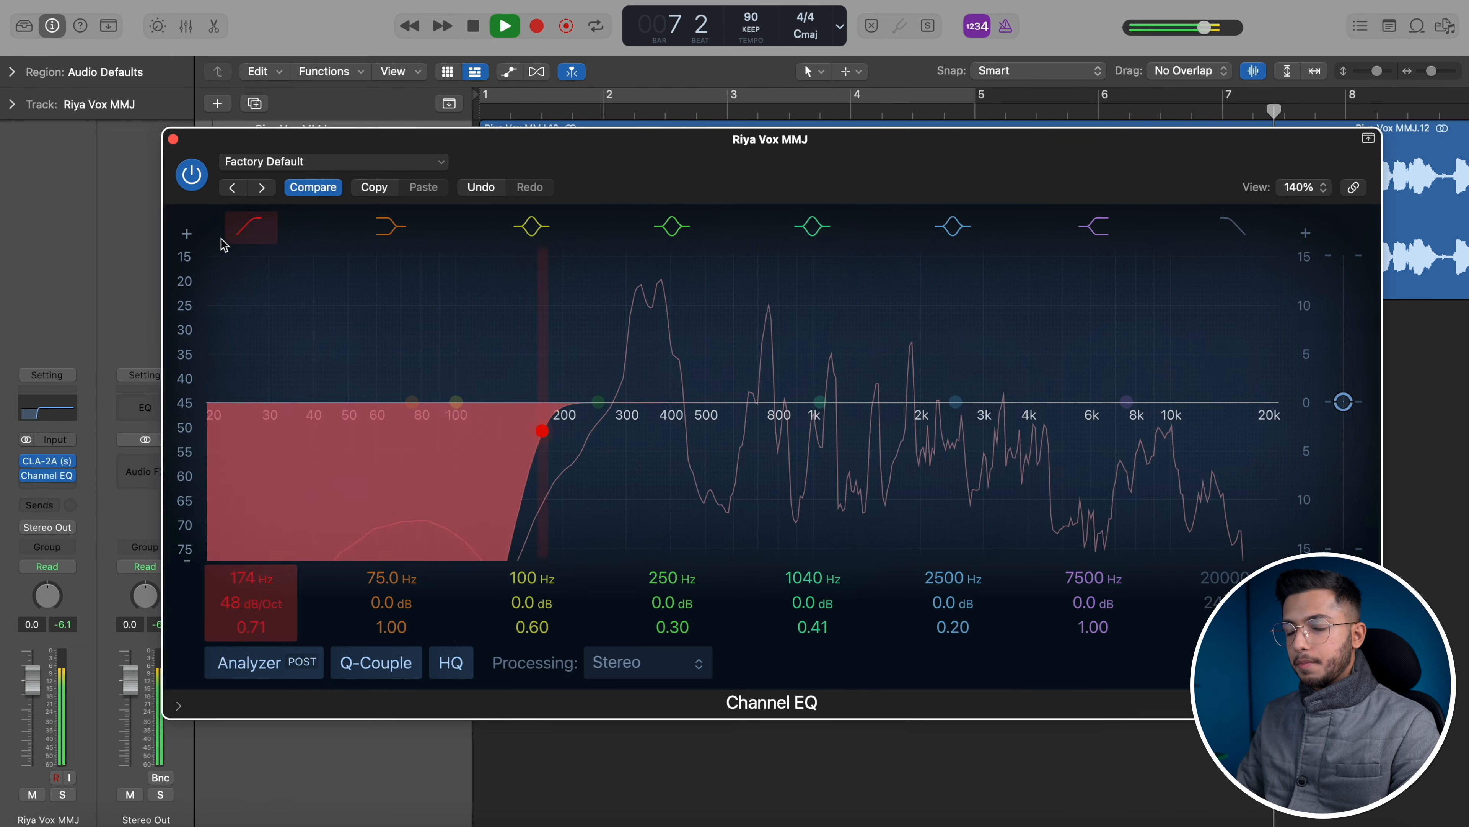
{"action": "key", "text": "space"}
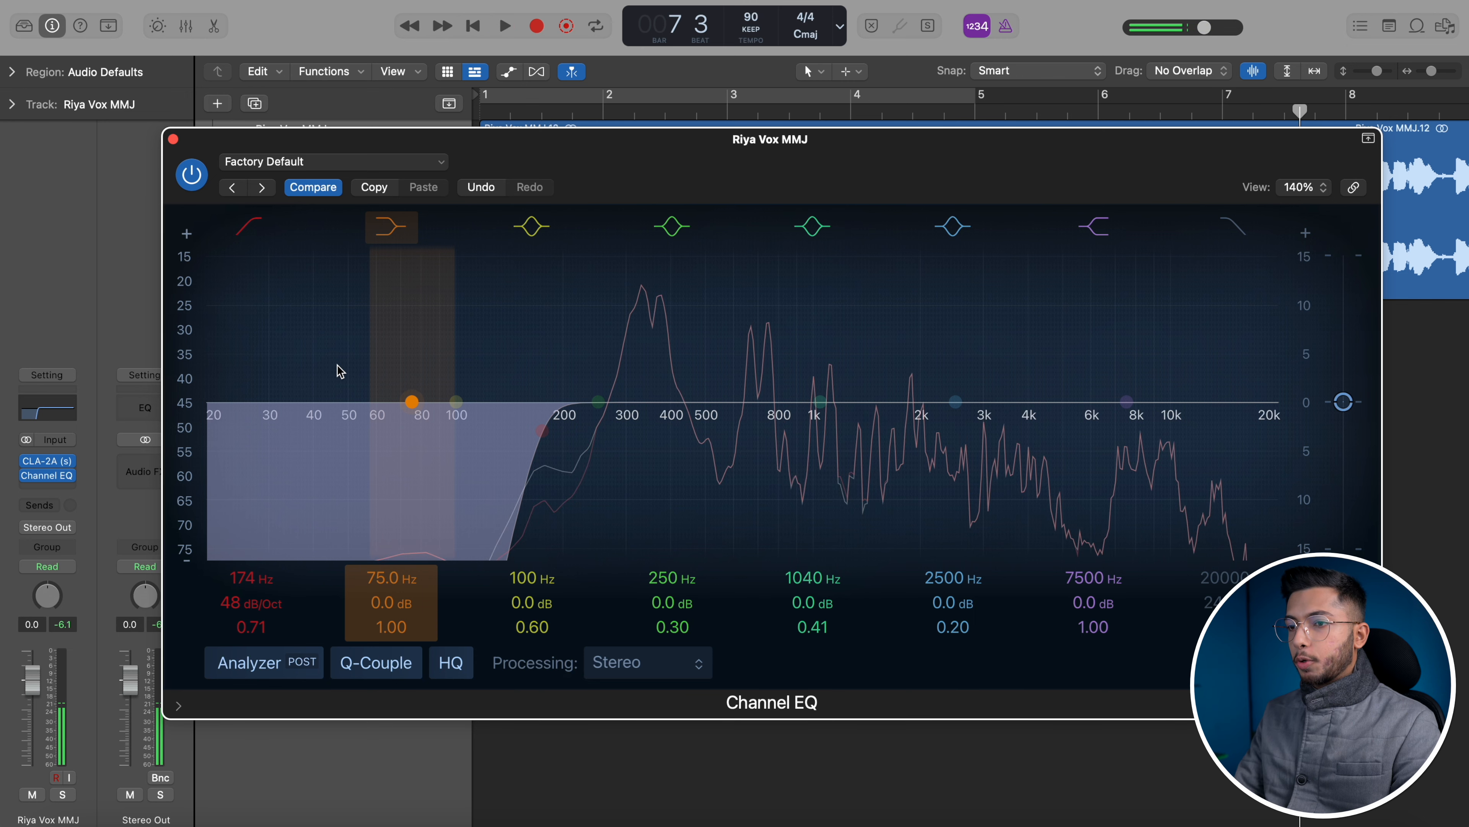
{"action": "key", "text": "Return"}
{"action": "mouse_move", "coordinate": [542, 431]}
{"action": "left_mouse_down"}
{"action": "mouse_move", "coordinate": [501, 450]}
{"action": "mouse_move", "coordinate": [542, 449]}
{"action": "left_mouse_up"}
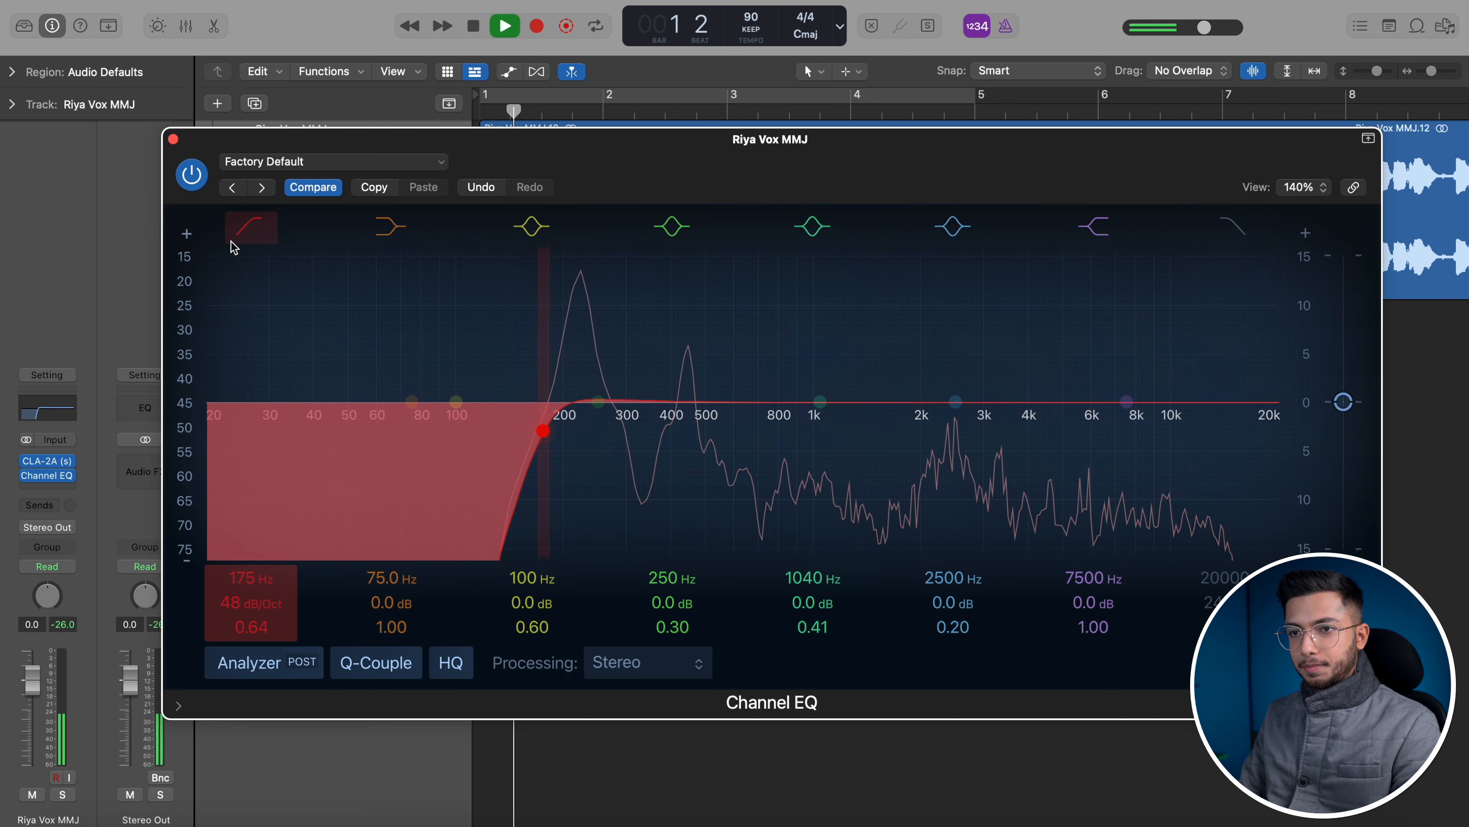
- Compare the vocal with the low-cut band bypassed and active during playback, leaving the band enabled
{"action": "left_click", "coordinate": [252, 228]}
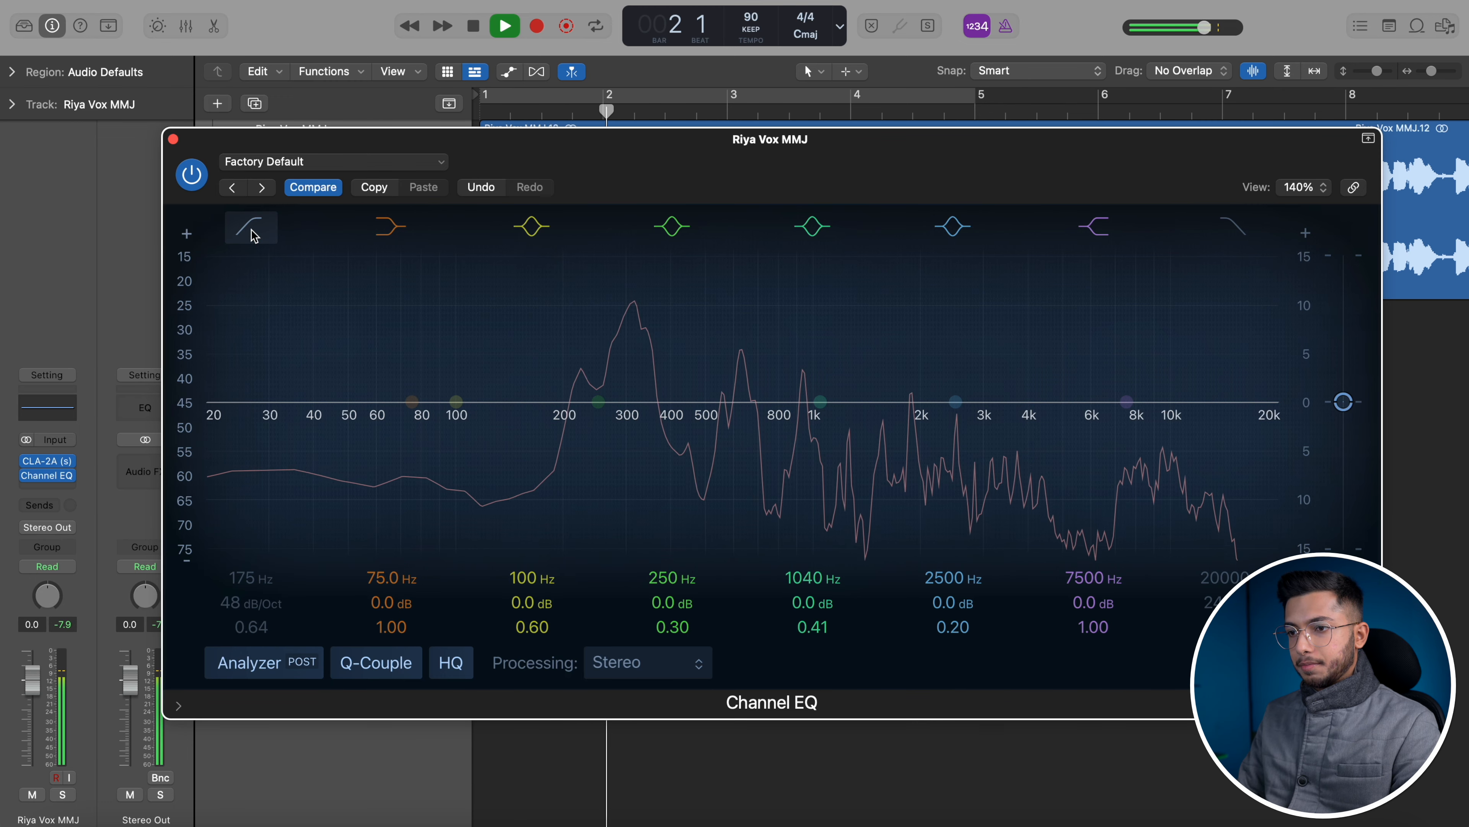
{"action": "left_click", "coordinate": [252, 231]}
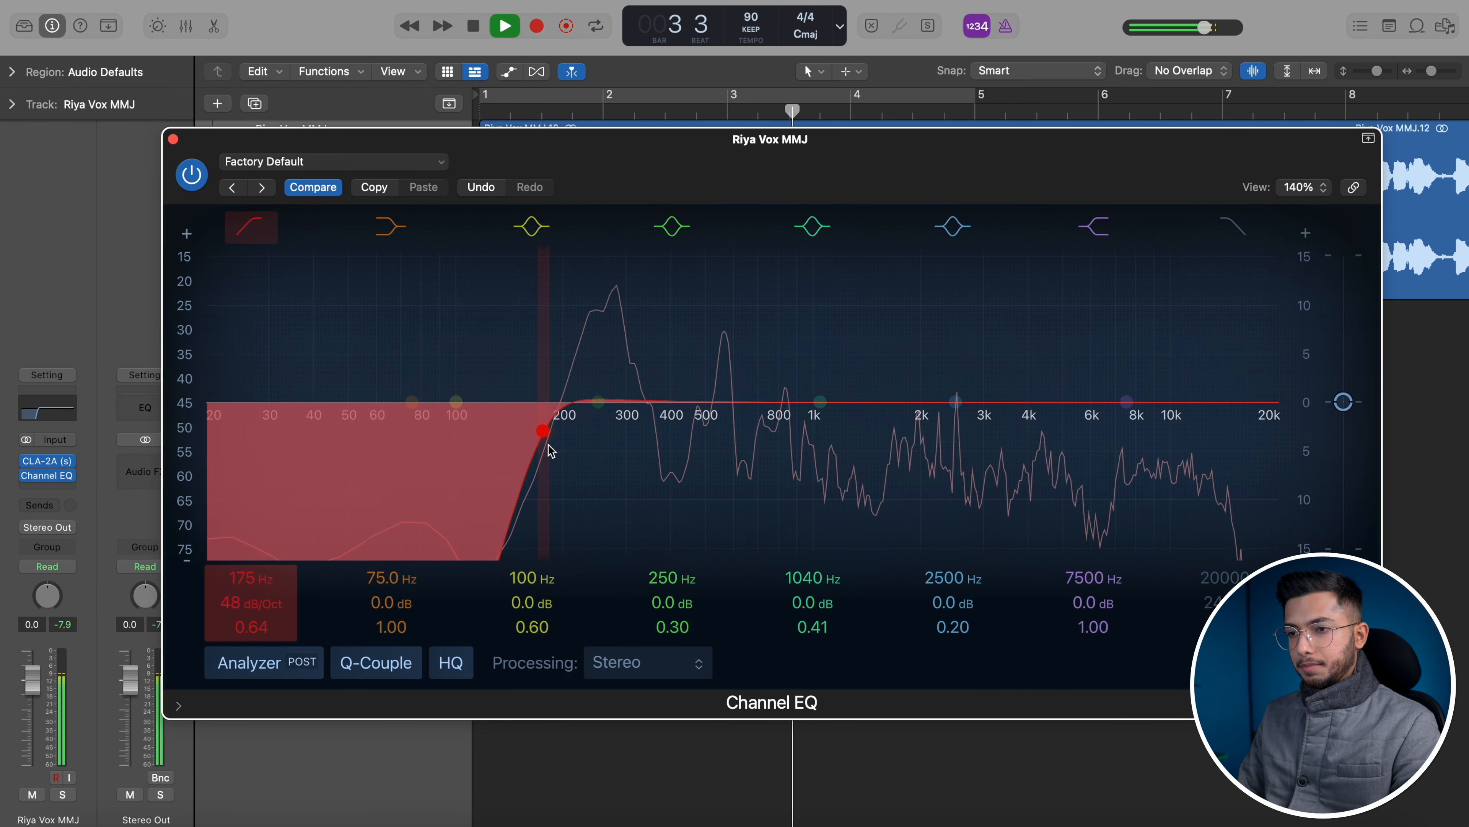
{"action": "left_click", "coordinate": [252, 228]}
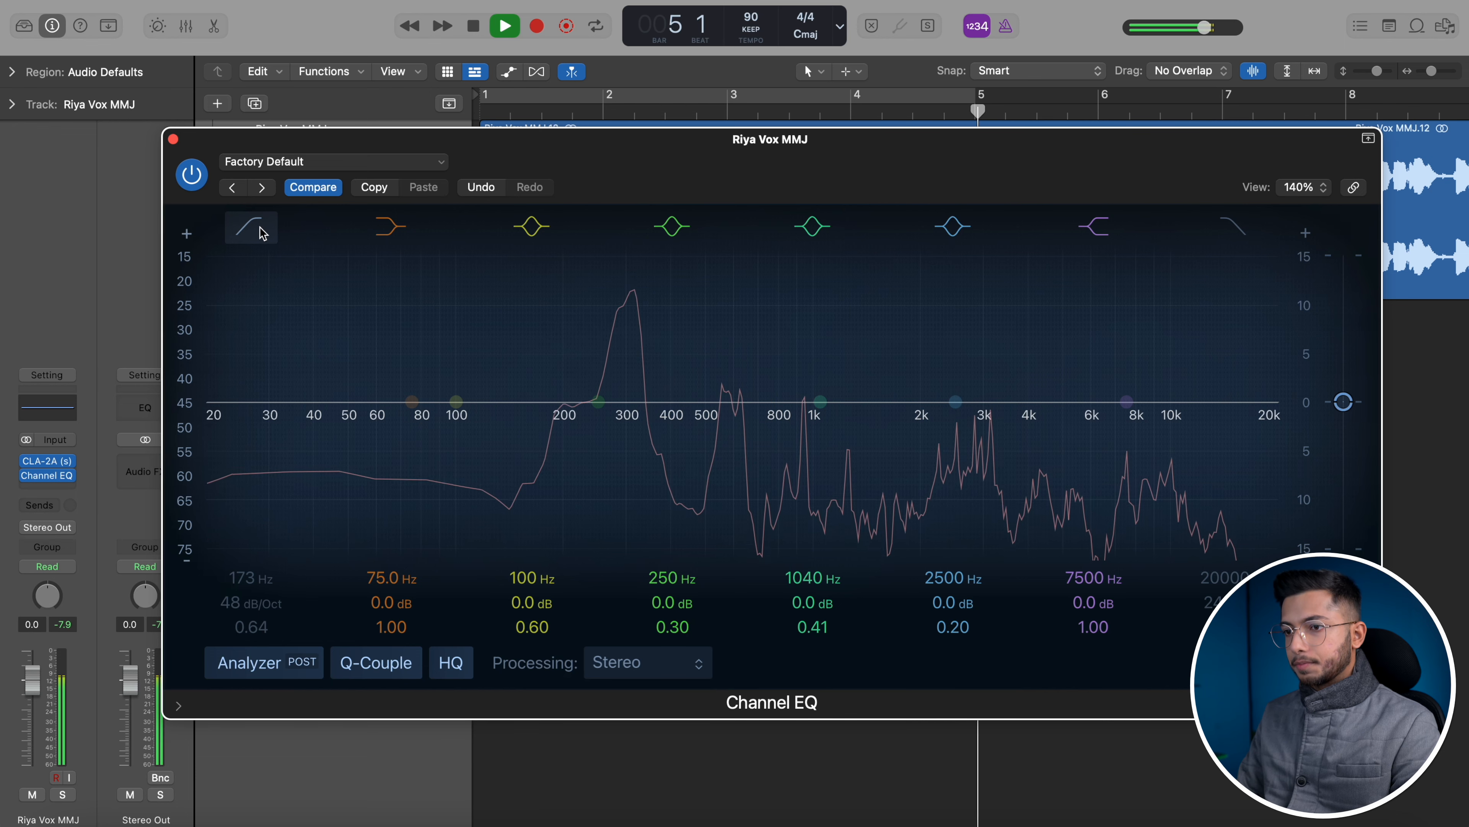
{"action": "left_click", "coordinate": [262, 234]}
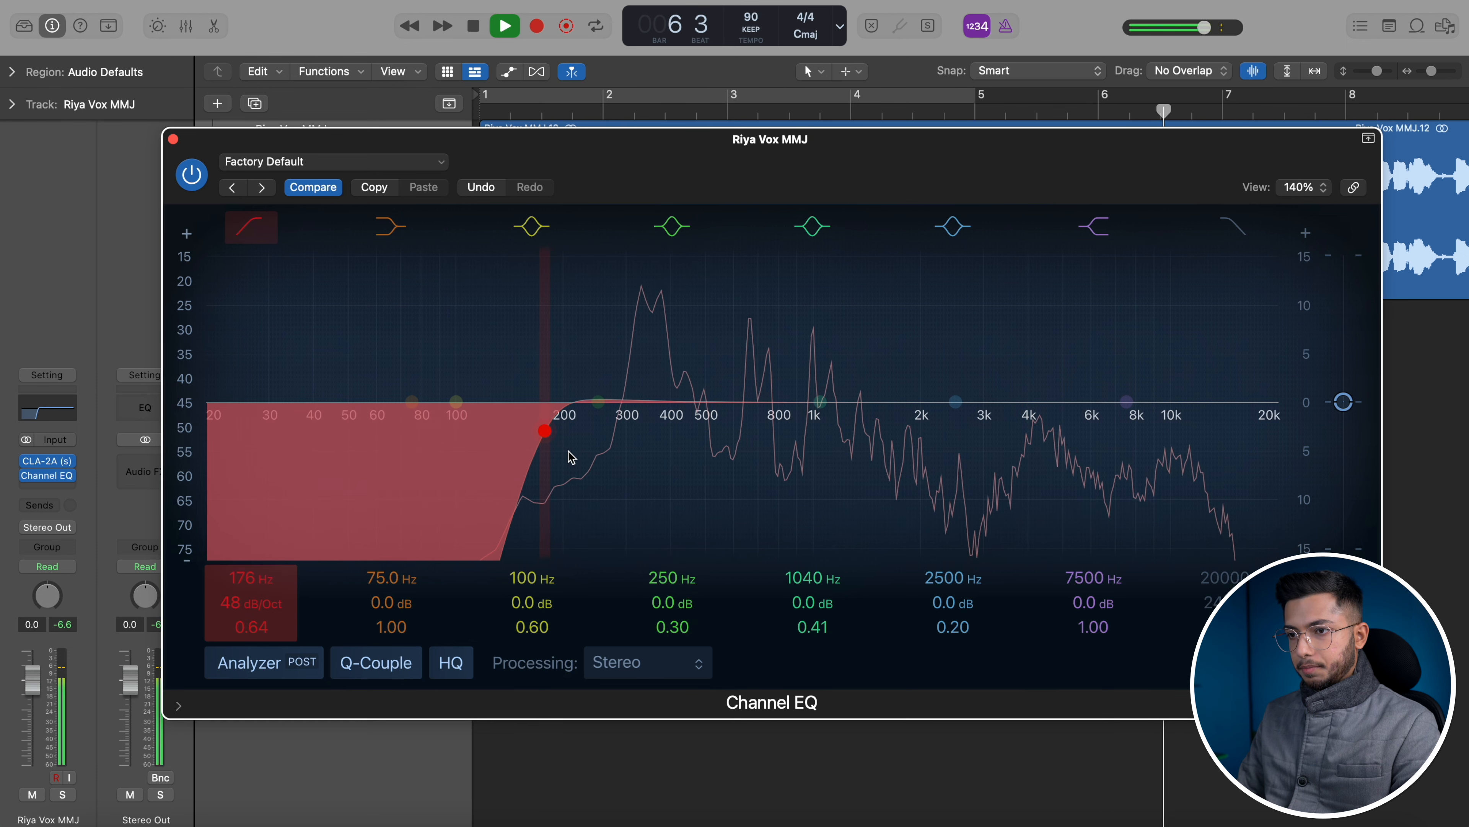
{"action": "left_click", "coordinate": [251, 229]}
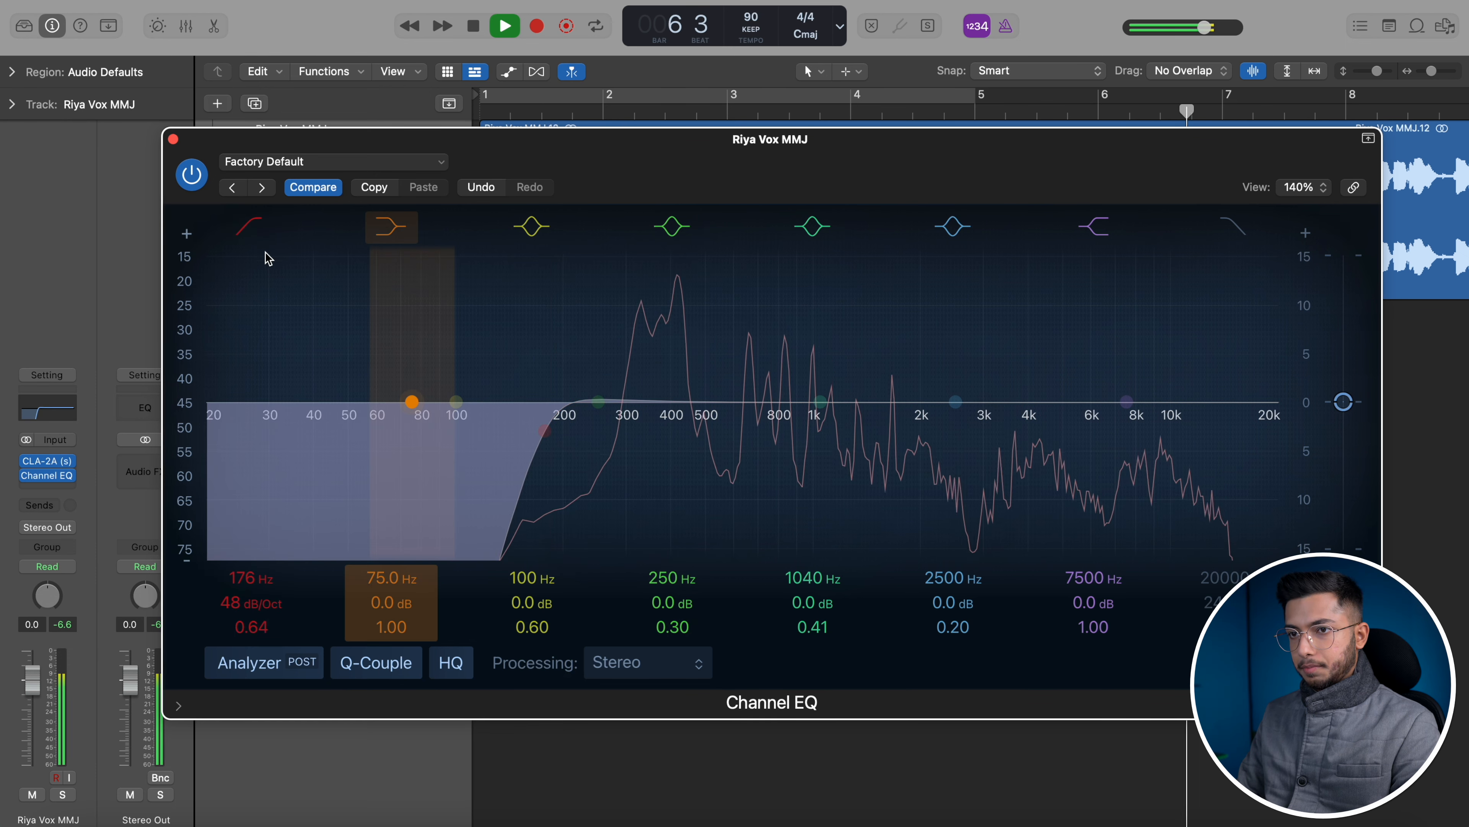
{"action": "left_click", "coordinate": [252, 232]}
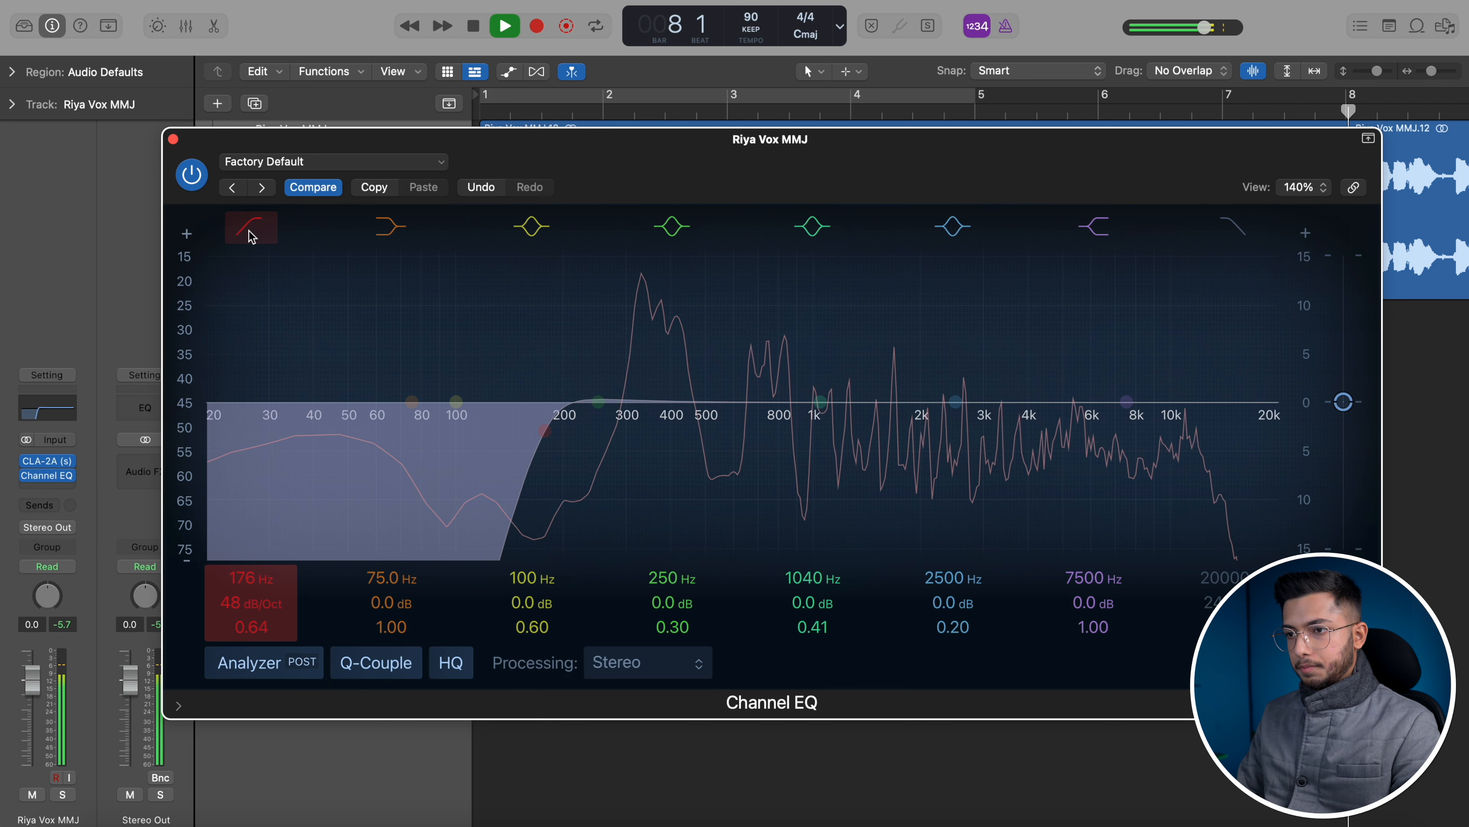
{"action": "key", "text": "space"}
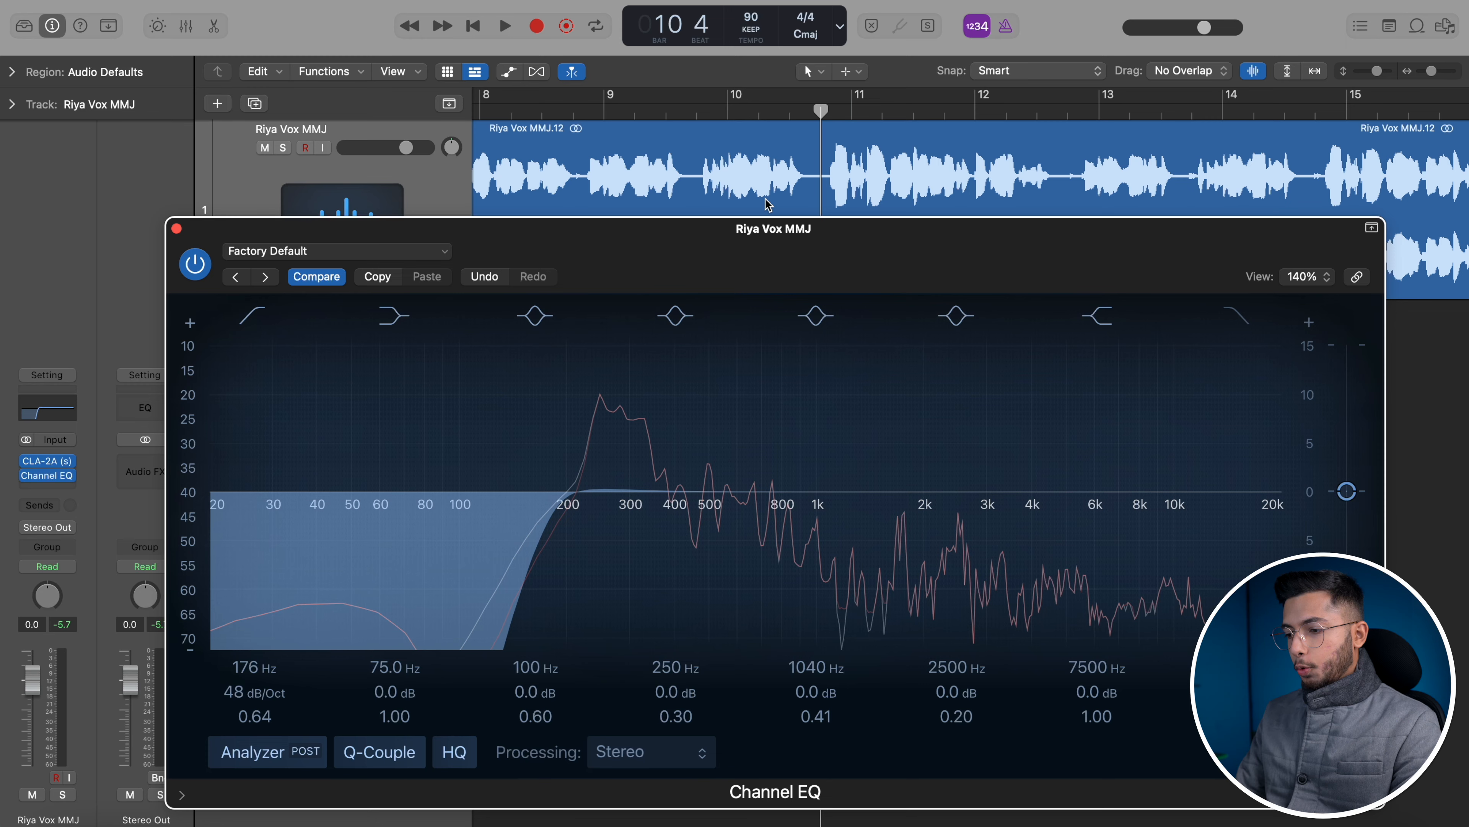
- From the song's start, sweep the 250 Hz band as a narrow Q 15 boost to 228 Hz and cut its gain to -14.9 dB
{"action": "key", "text": "Return"}
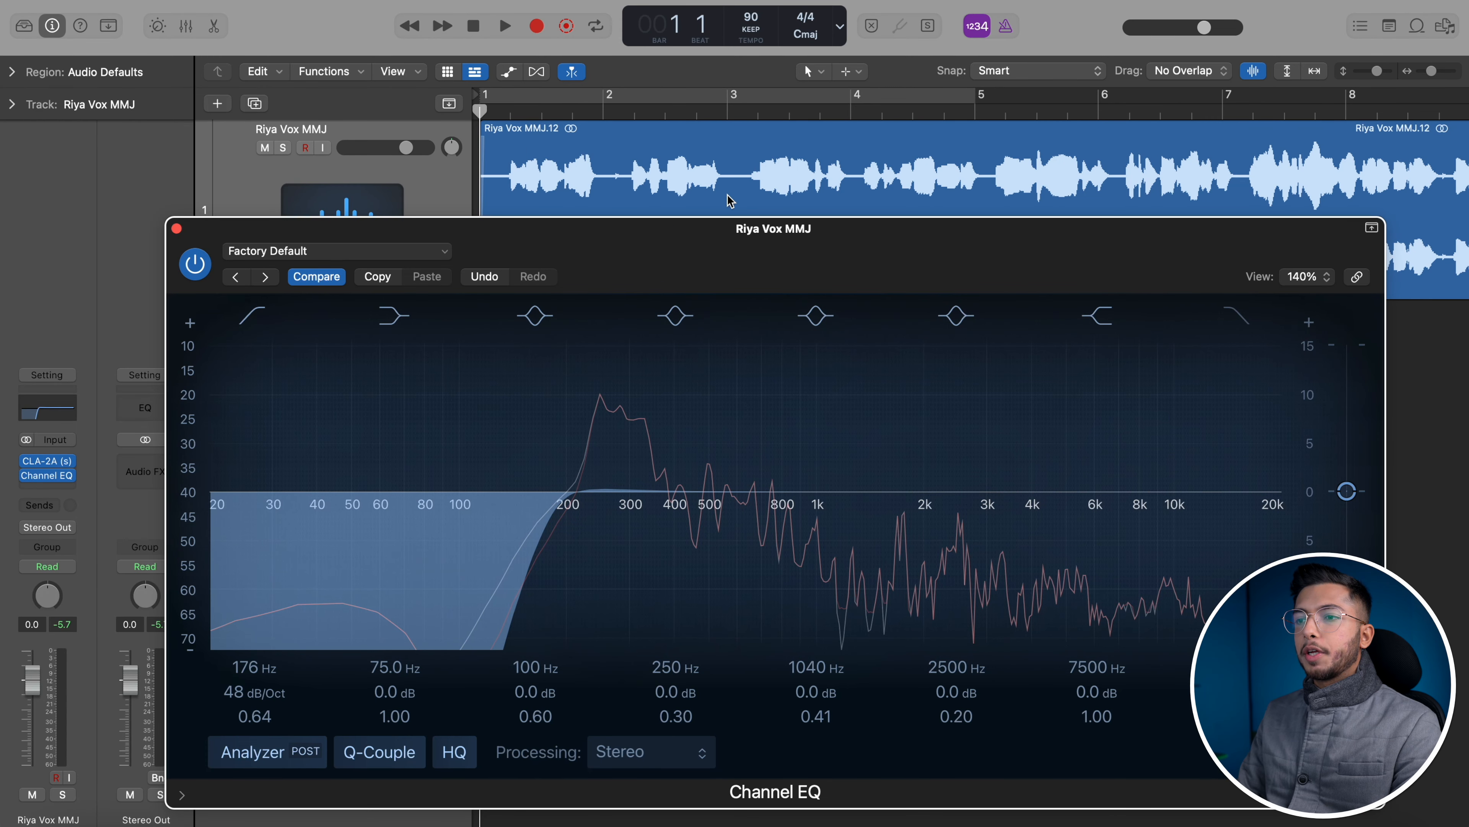
{"action": "left_click_drag", "start_coordinate": [711, 234], "coordinate": [728, 149]}
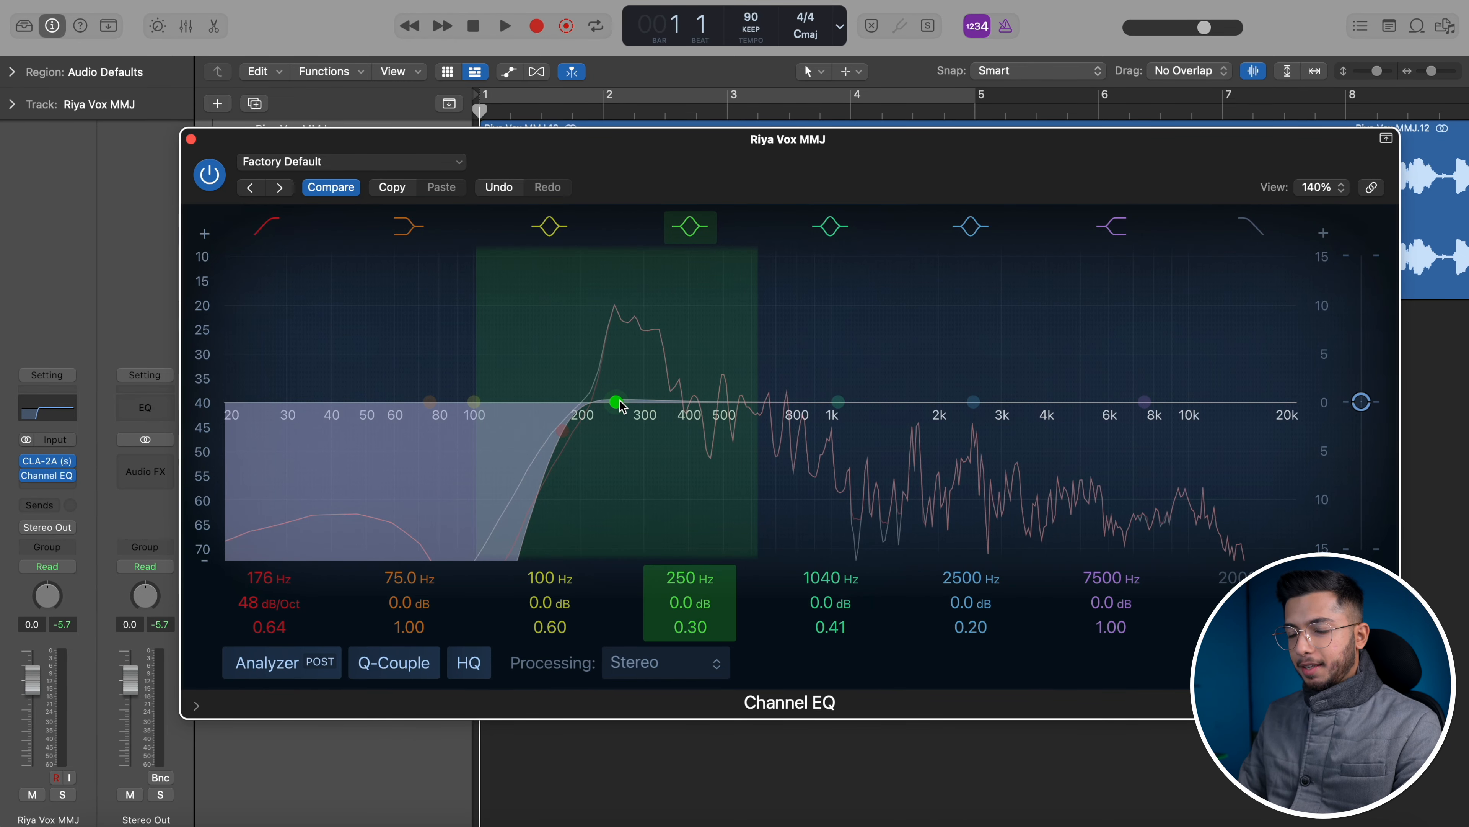
{"action": "left_click_drag", "start_coordinate": [615, 401], "coordinate": [691, 298]}
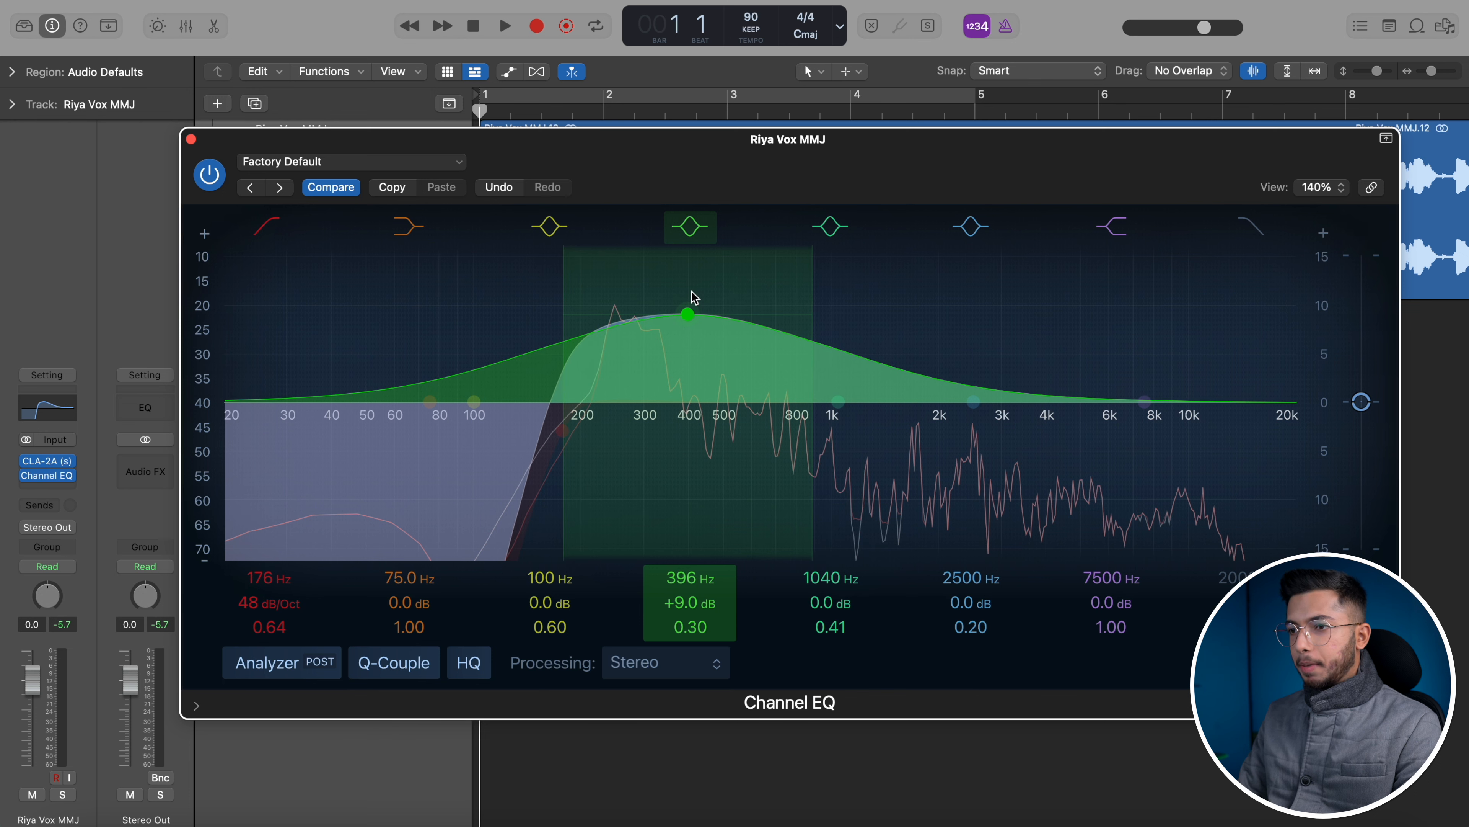
{"action": "scroll", "coordinate": [692, 290], "scroll_direction": "up", "scroll_amount": 10}
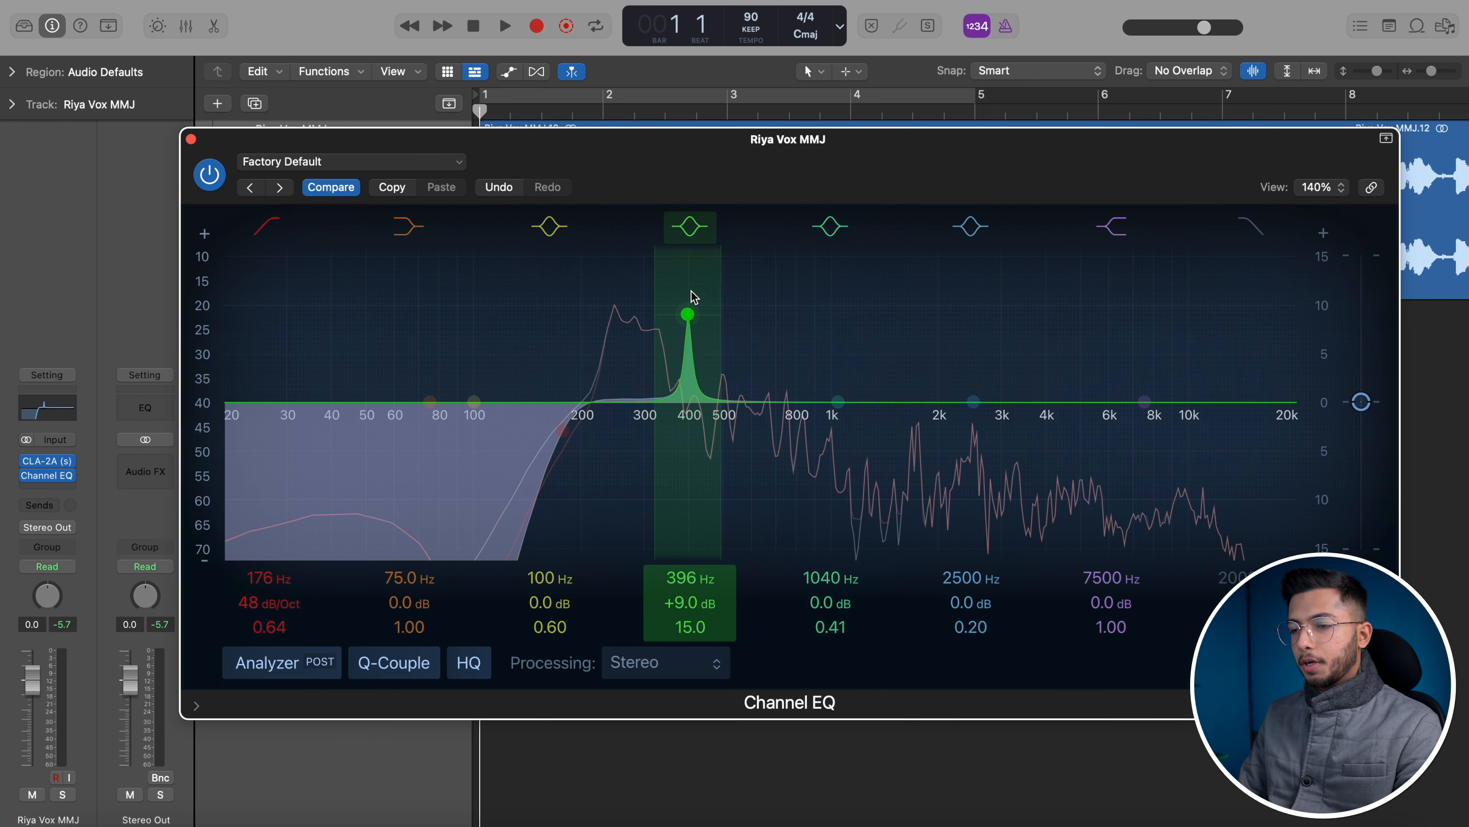
{"action": "key", "text": "space"}
{"action": "left_click_drag", "start_coordinate": [690, 317], "coordinate": [607, 183]}
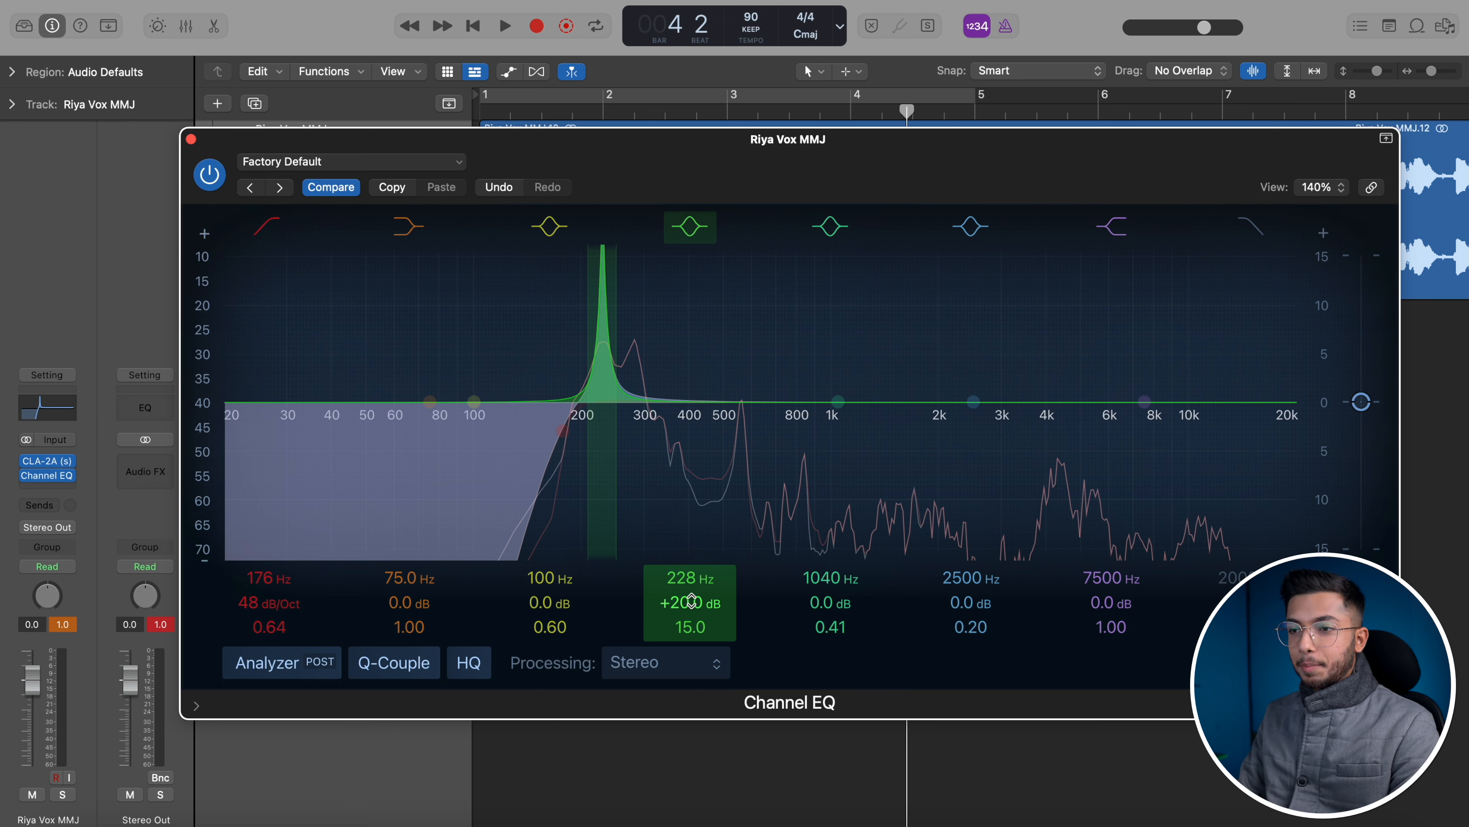
{"action": "left_click_drag", "start_coordinate": [692, 602], "coordinate": [692, 602]}
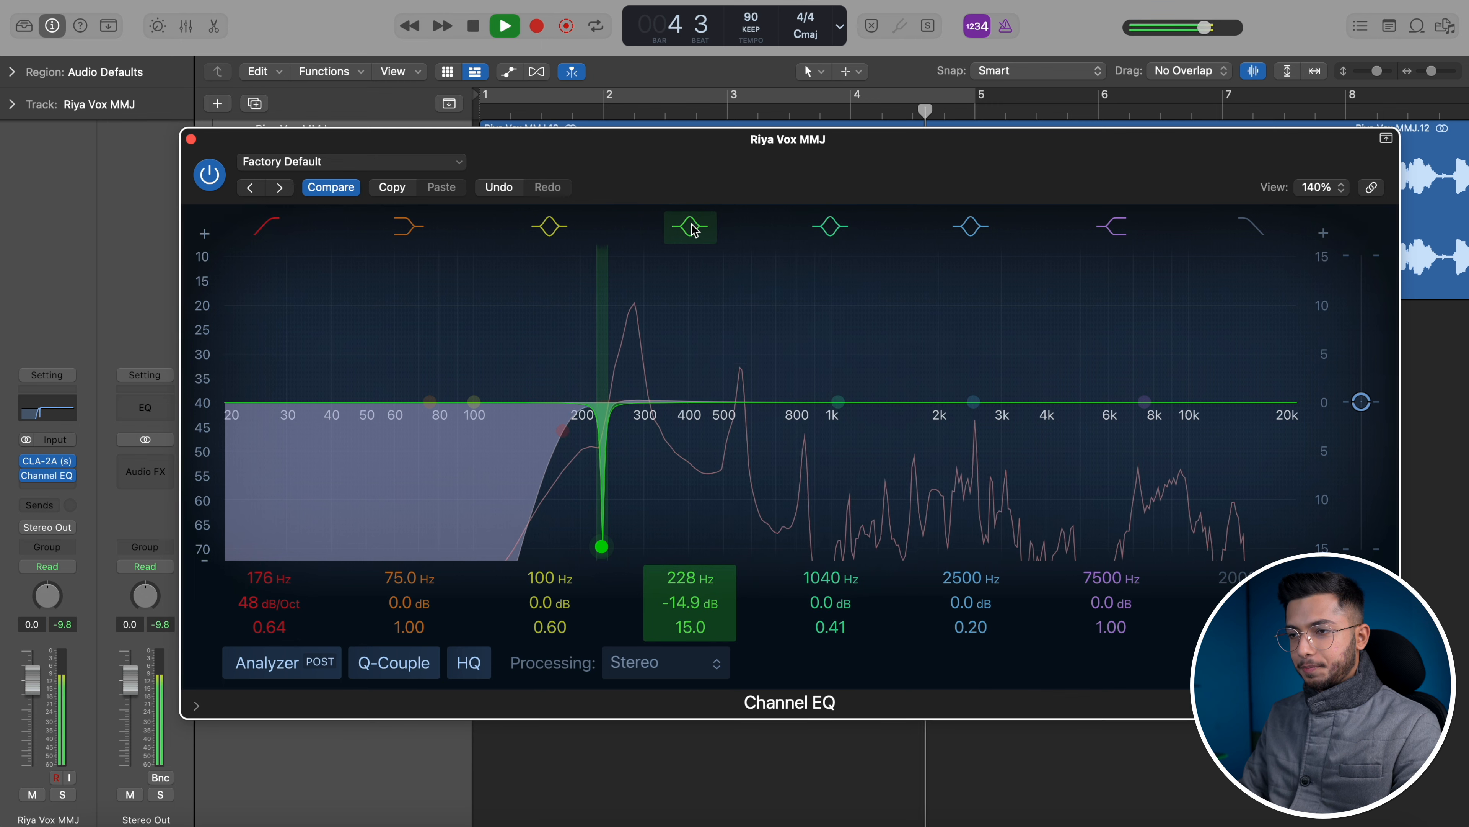
- Compare the vocal with the narrow 228 Hz cut bypassed and active during playback, leaving the band enabled
{"action": "left_click", "coordinate": [691, 226]}
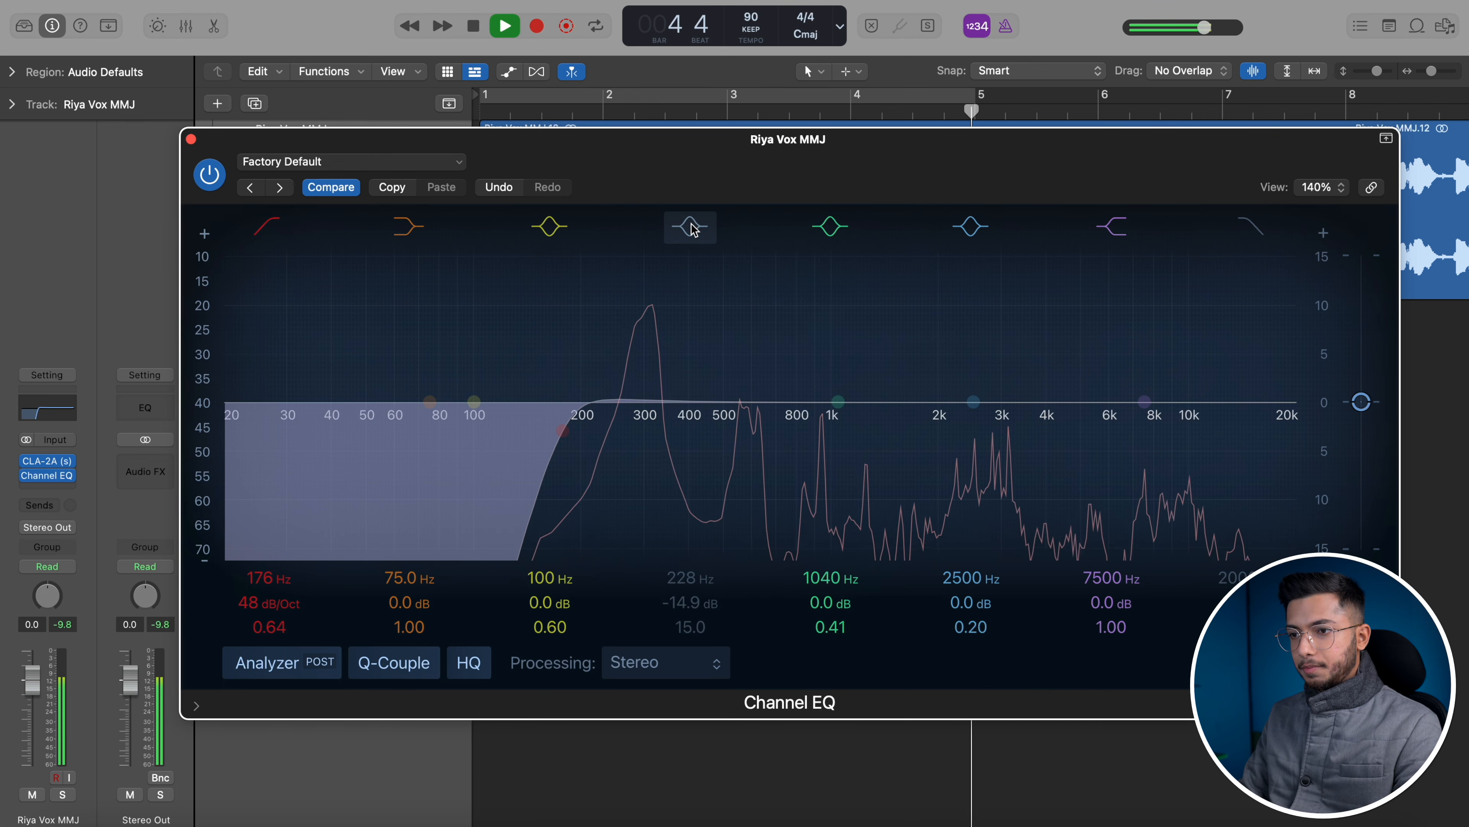
{"action": "left_click", "coordinate": [691, 226]}
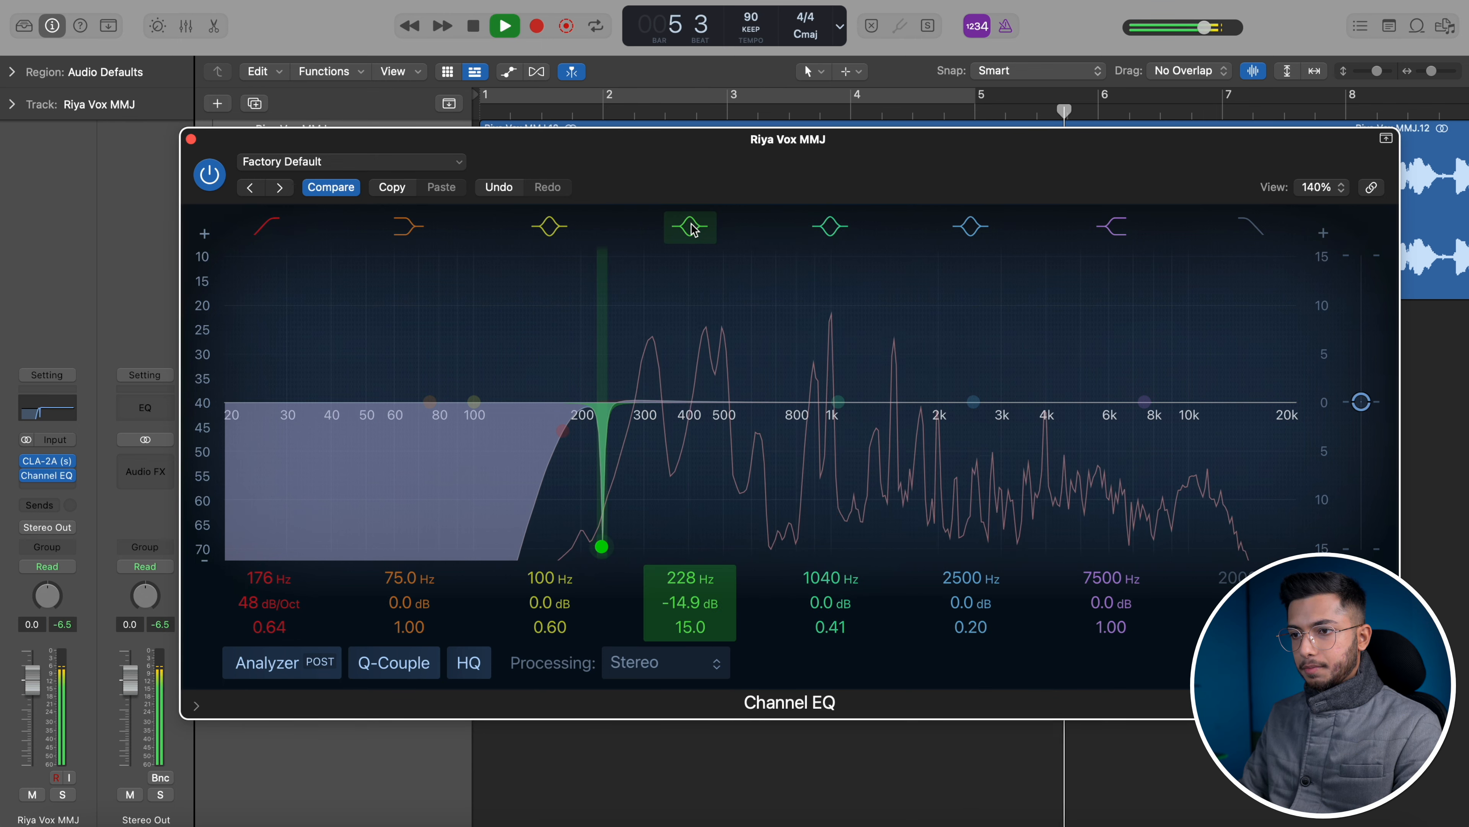
{"action": "key", "text": "space"}
{"action": "key", "text": "space"}
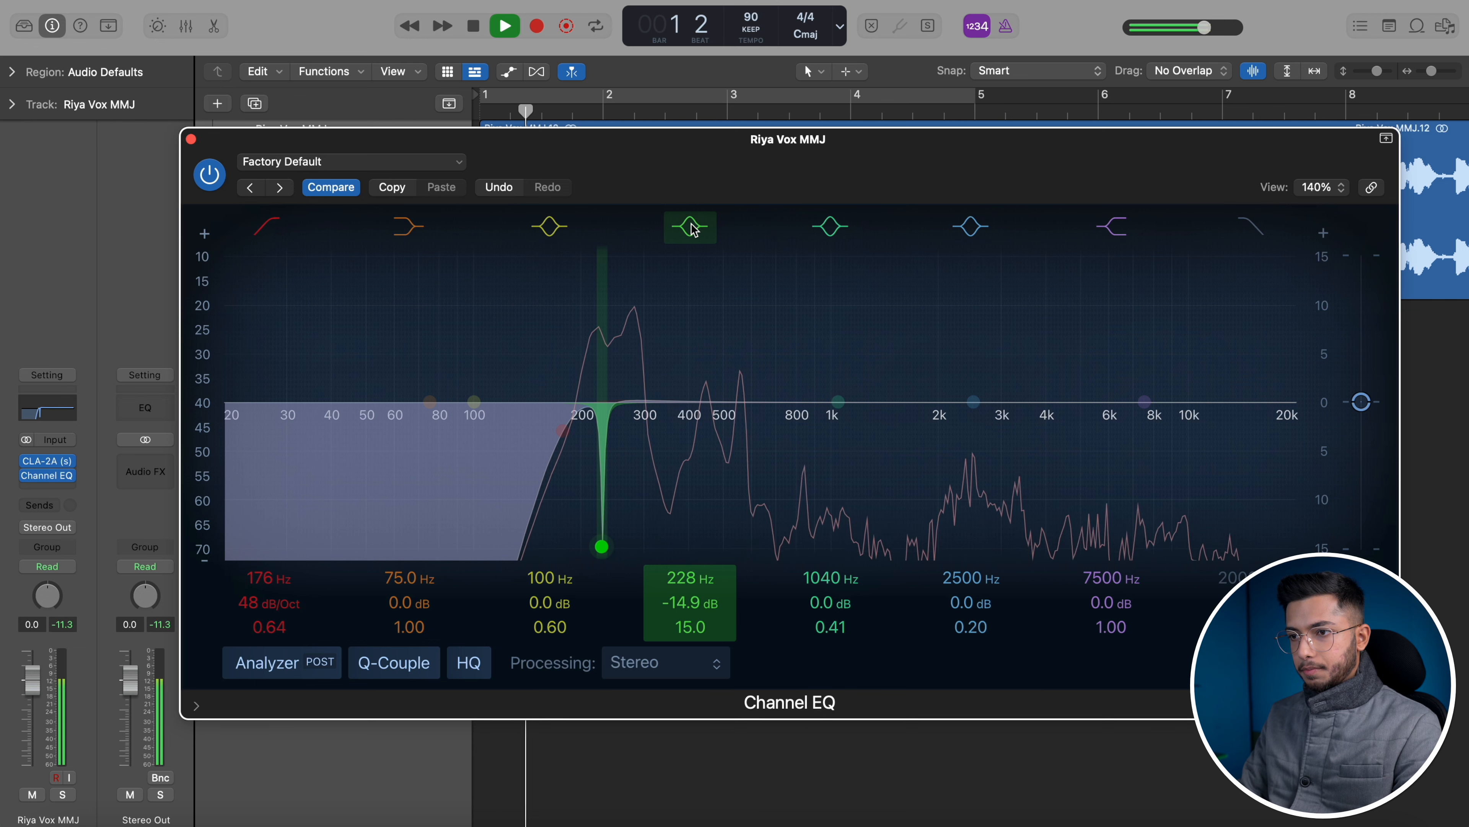
{"action": "left_click", "coordinate": [691, 226]}
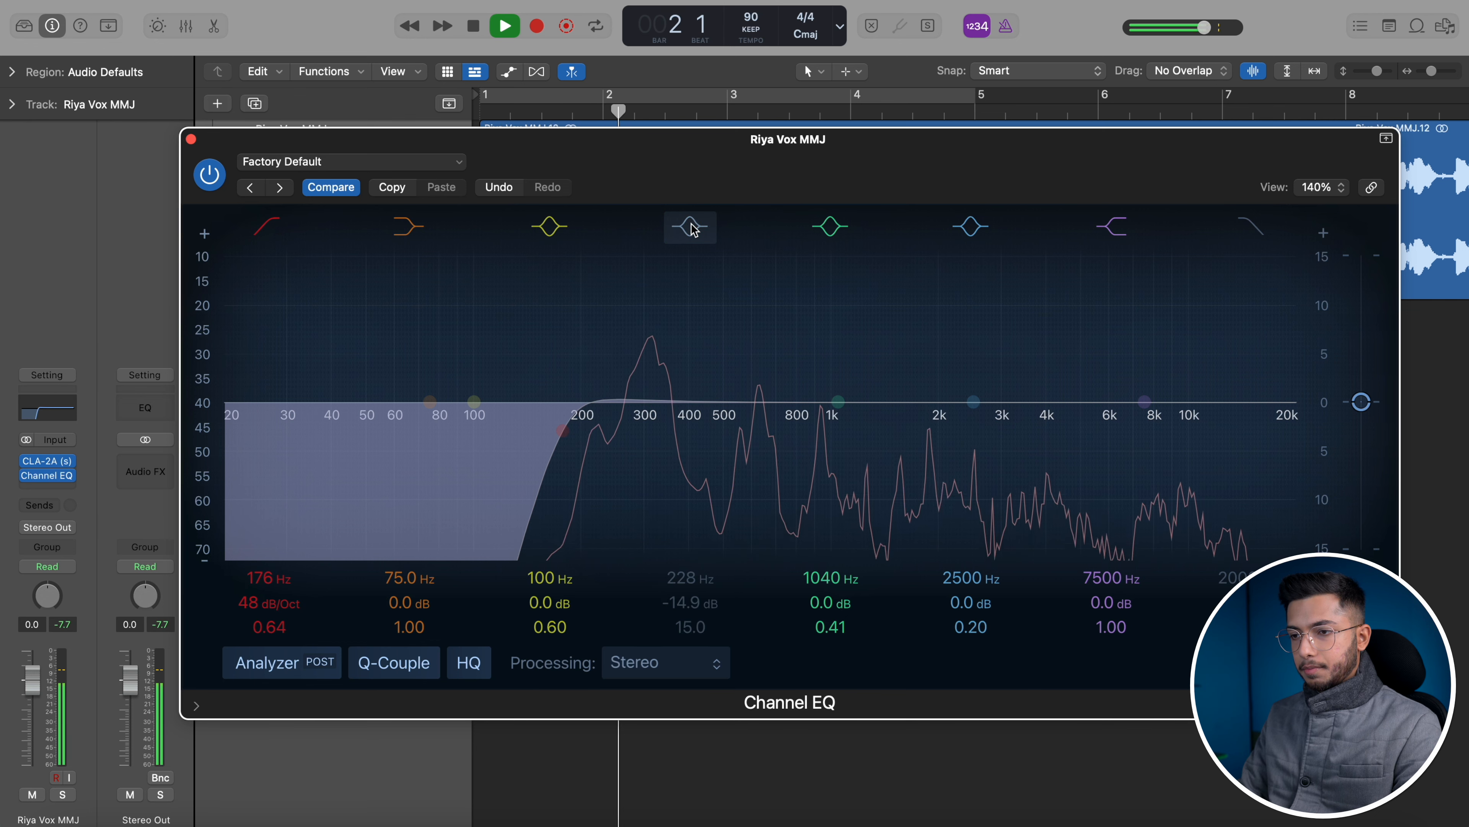
{"action": "left_click", "coordinate": [692, 227]}
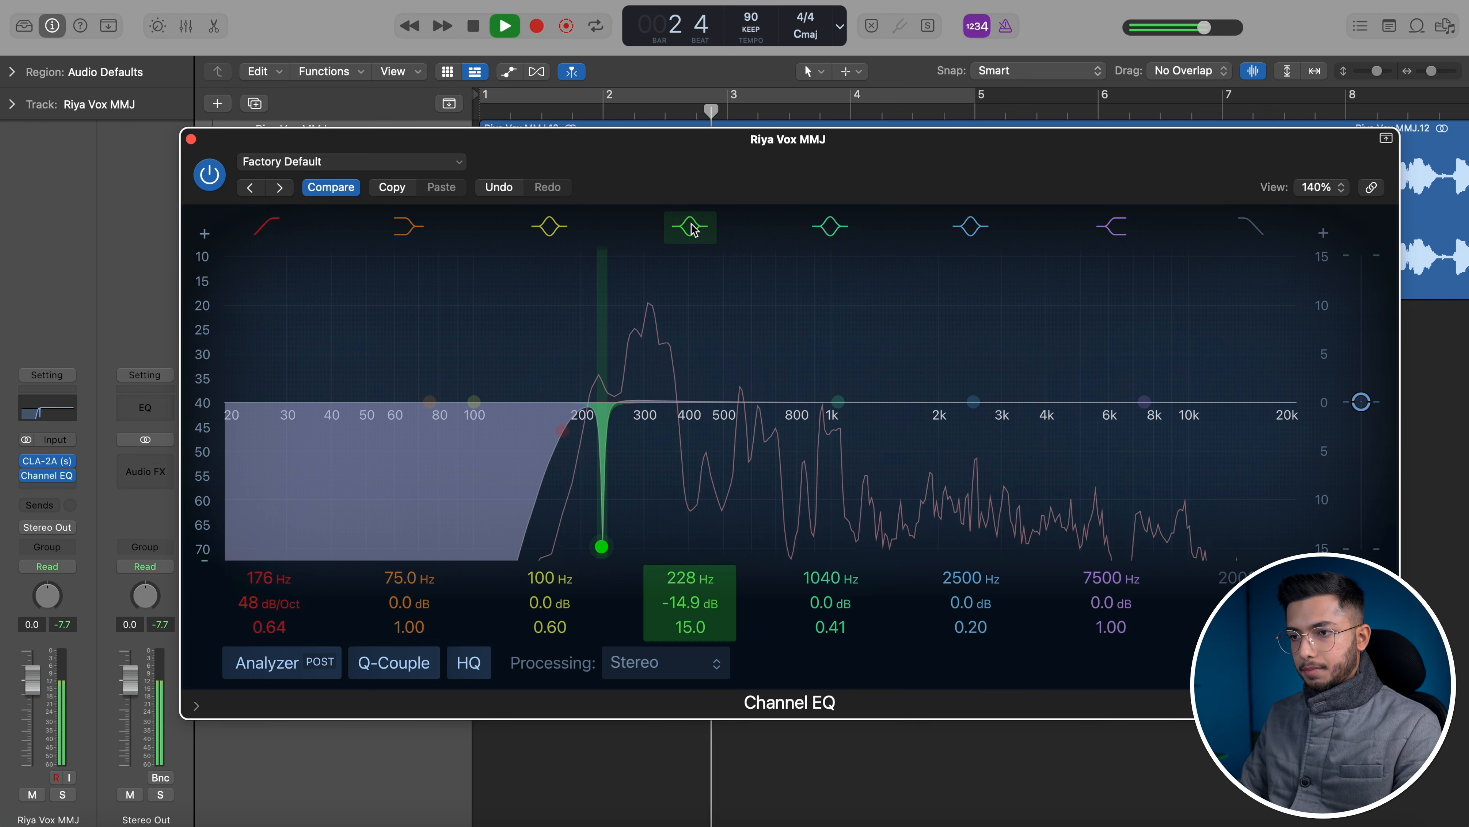
{"action": "left_click", "coordinate": [692, 228]}
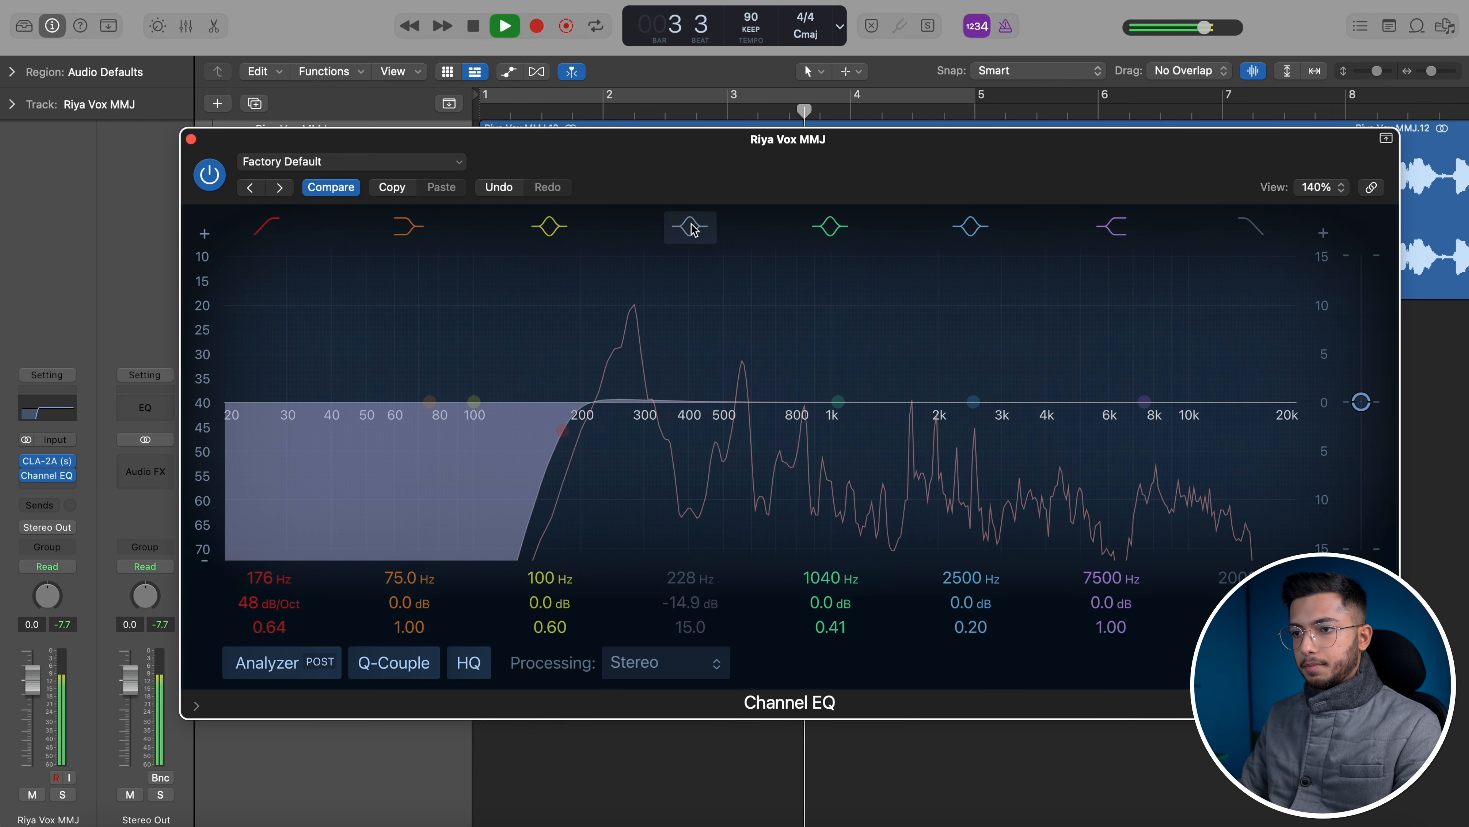
{"action": "left_click", "coordinate": [692, 227]}
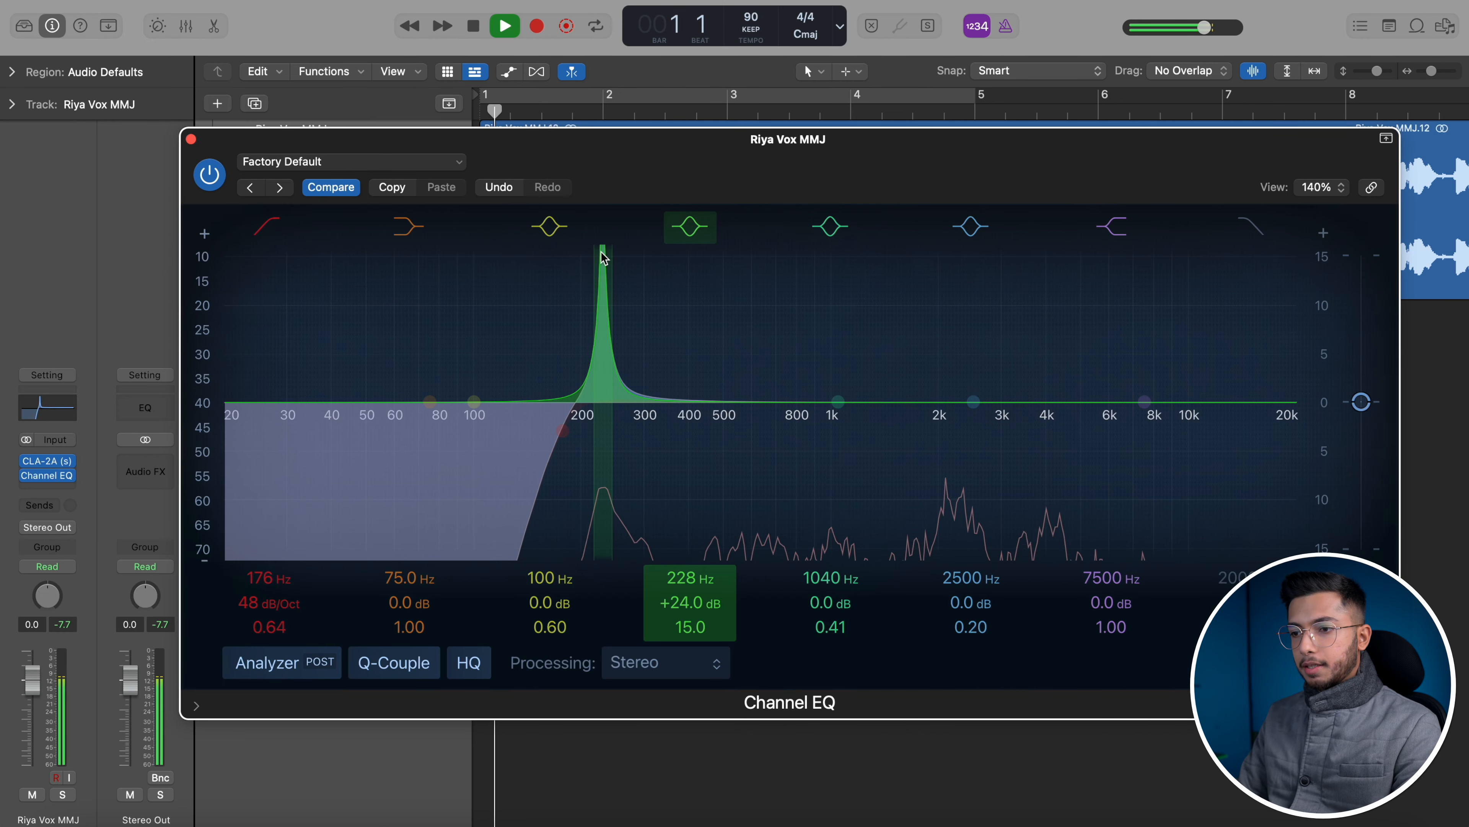
- Retune the 228 Hz band to 226 Hz using a +24 dB boost, and soften it to a -4.1 dB cut with Q 9.10
{"action": "left_click_drag", "start_coordinate": [603, 272], "coordinate": [601, 272]}
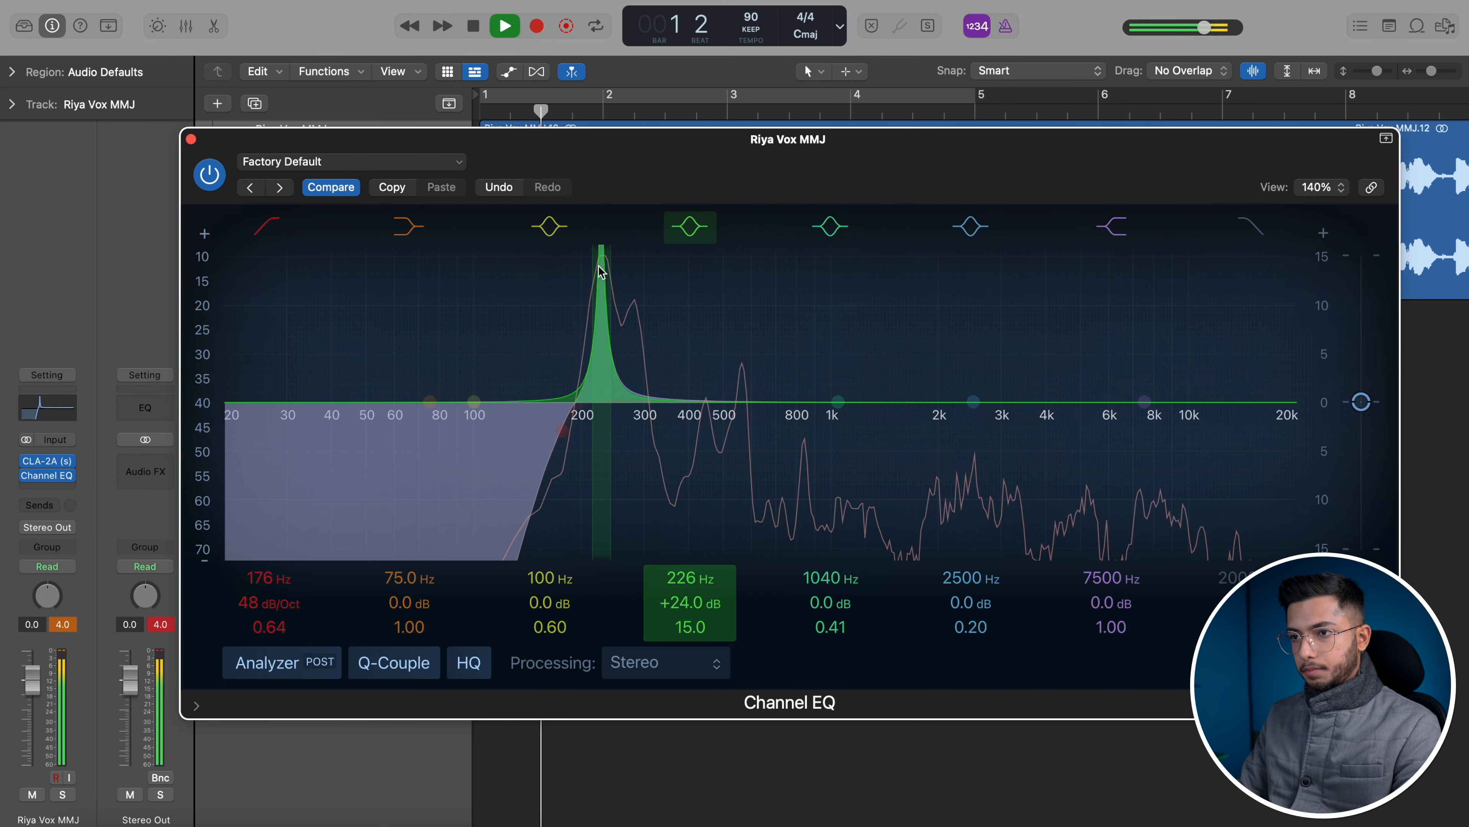
{"action": "left_click_drag", "start_coordinate": [689, 605], "coordinate": [694, 635]}
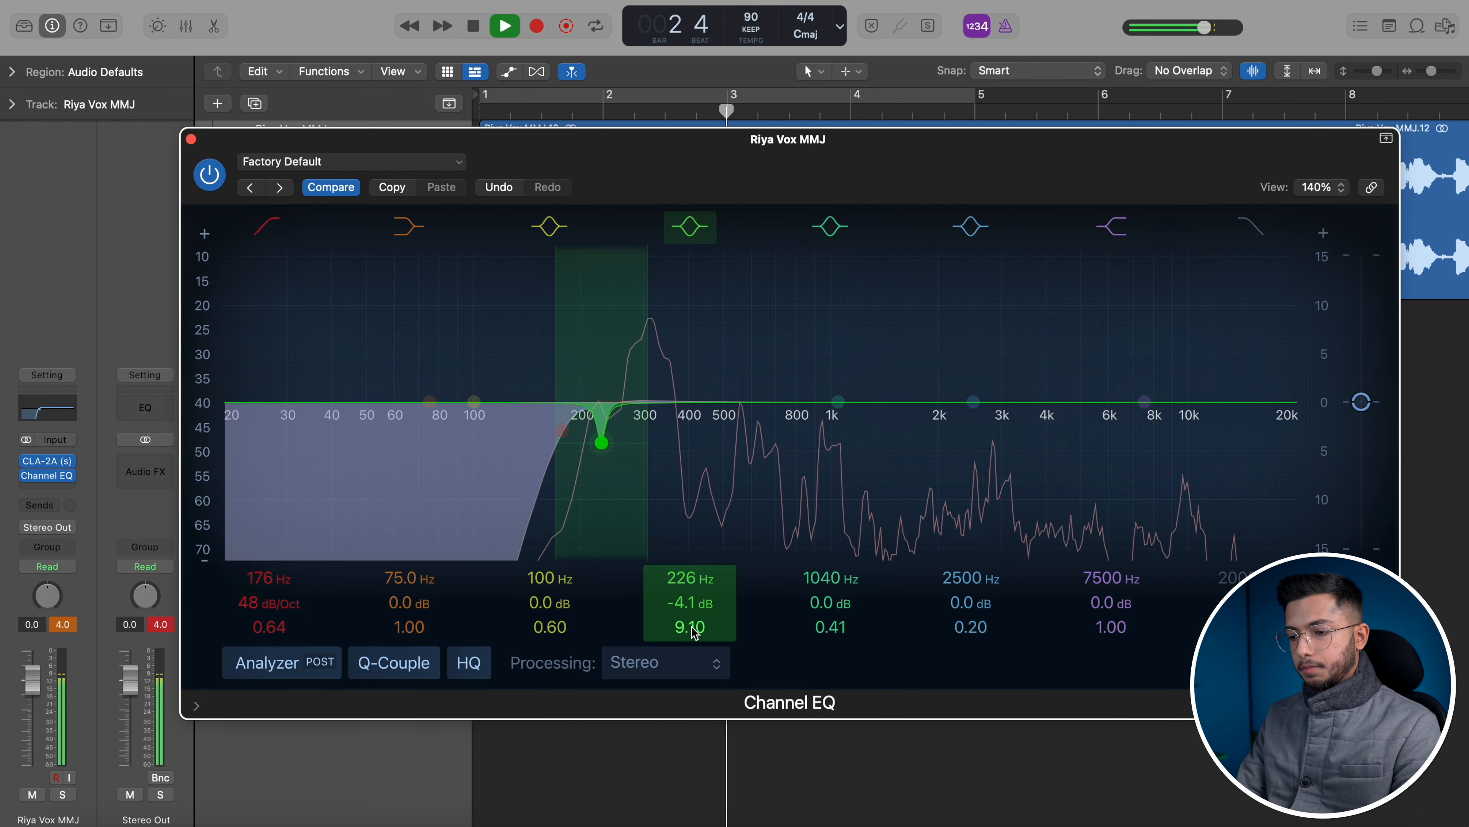
{"action": "key", "text": "space"}
{"action": "key", "text": "space"}
{"action": "left_click_drag", "start_coordinate": [607, 470], "coordinate": [603, 470]}
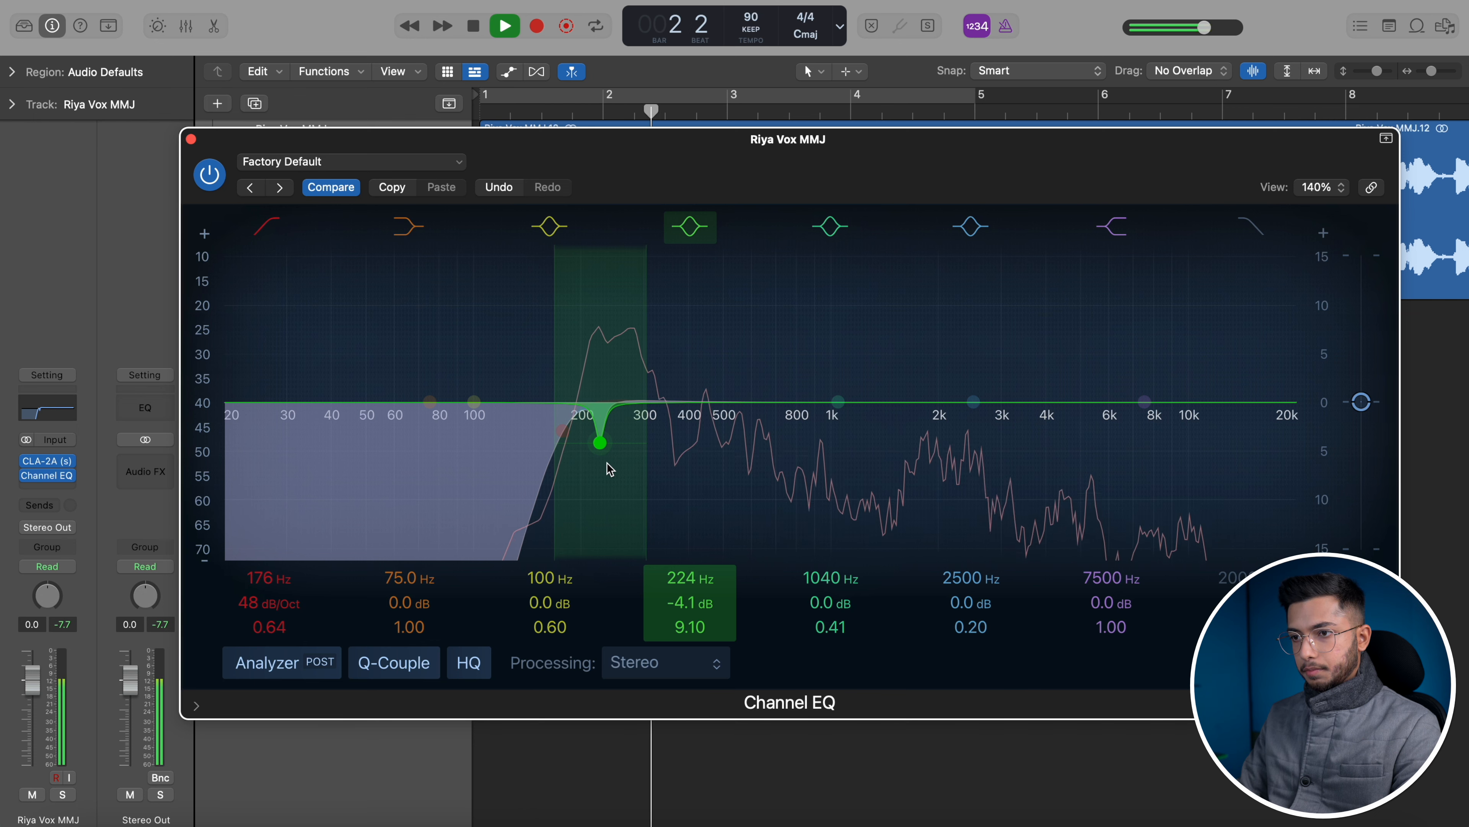
{"action": "left_click_drag", "start_coordinate": [606, 463], "coordinate": [607, 463]}
{"action": "key", "text": "space"}
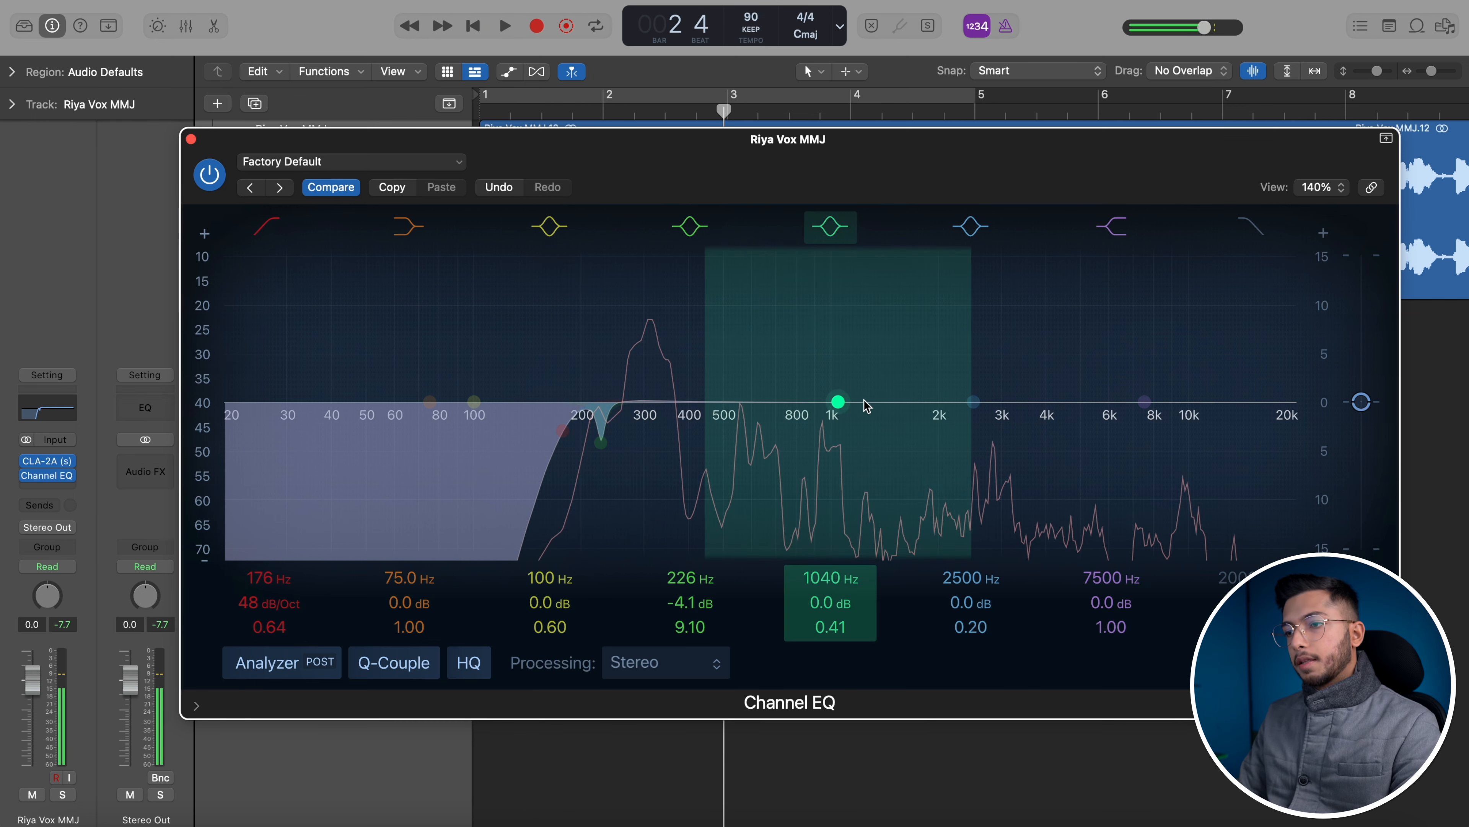
- Sweep the 1040 Hz band as a narrow boost down to 208 Hz and turn it into a -2.6 dB cut with Q 21
{"action": "left_click_drag", "start_coordinate": [848, 396], "coordinate": [594, 141]}
{"action": "scroll", "coordinate": [842, 379], "scroll_direction": "up", "scroll_amount": 10}
{"action": "key", "text": "space"}
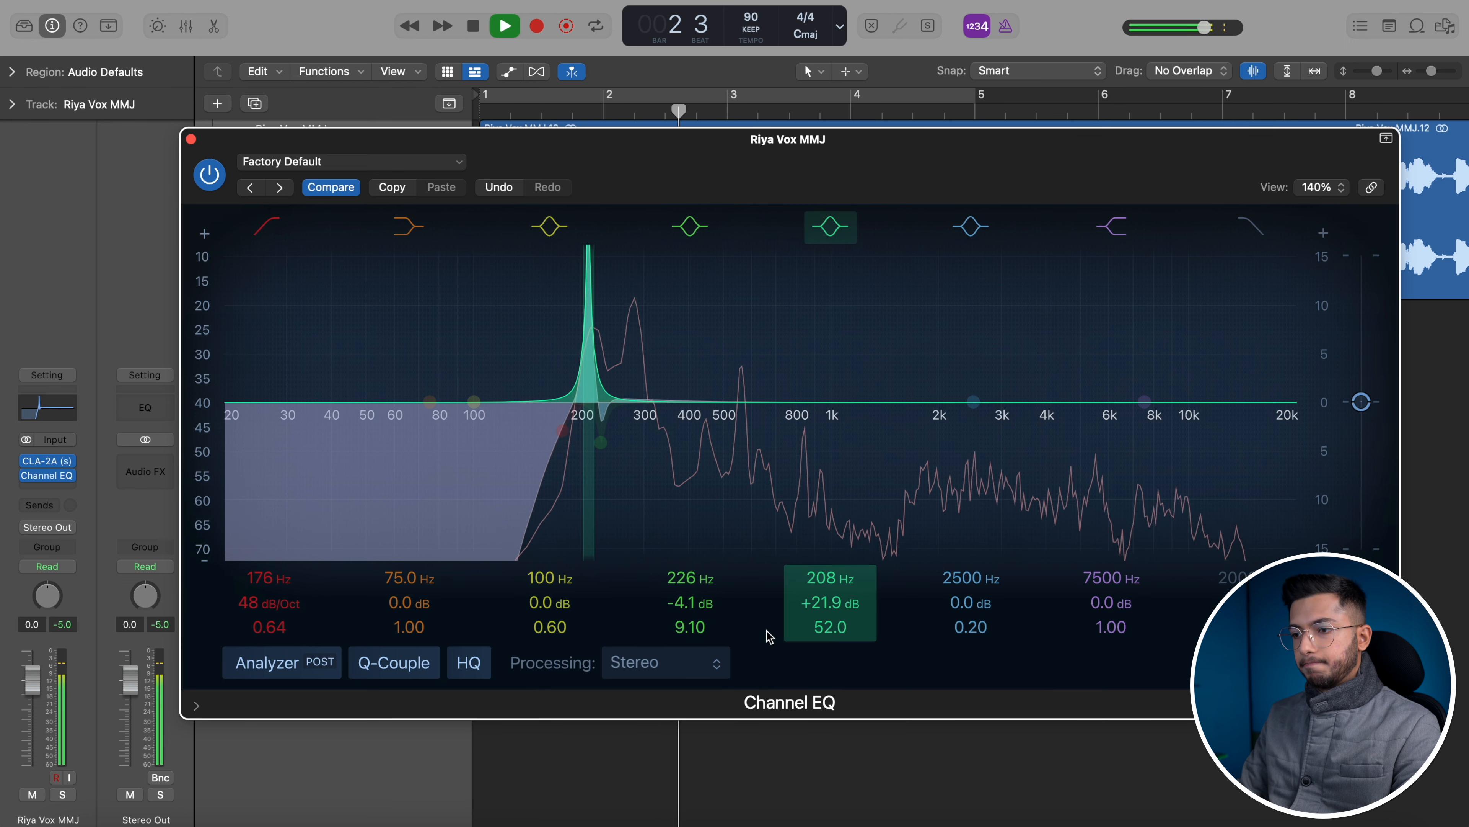
{"action": "left_click_drag", "start_coordinate": [814, 601], "coordinate": [828, 628]}
{"action": "key", "text": "space"}
{"action": "key", "text": "space"}
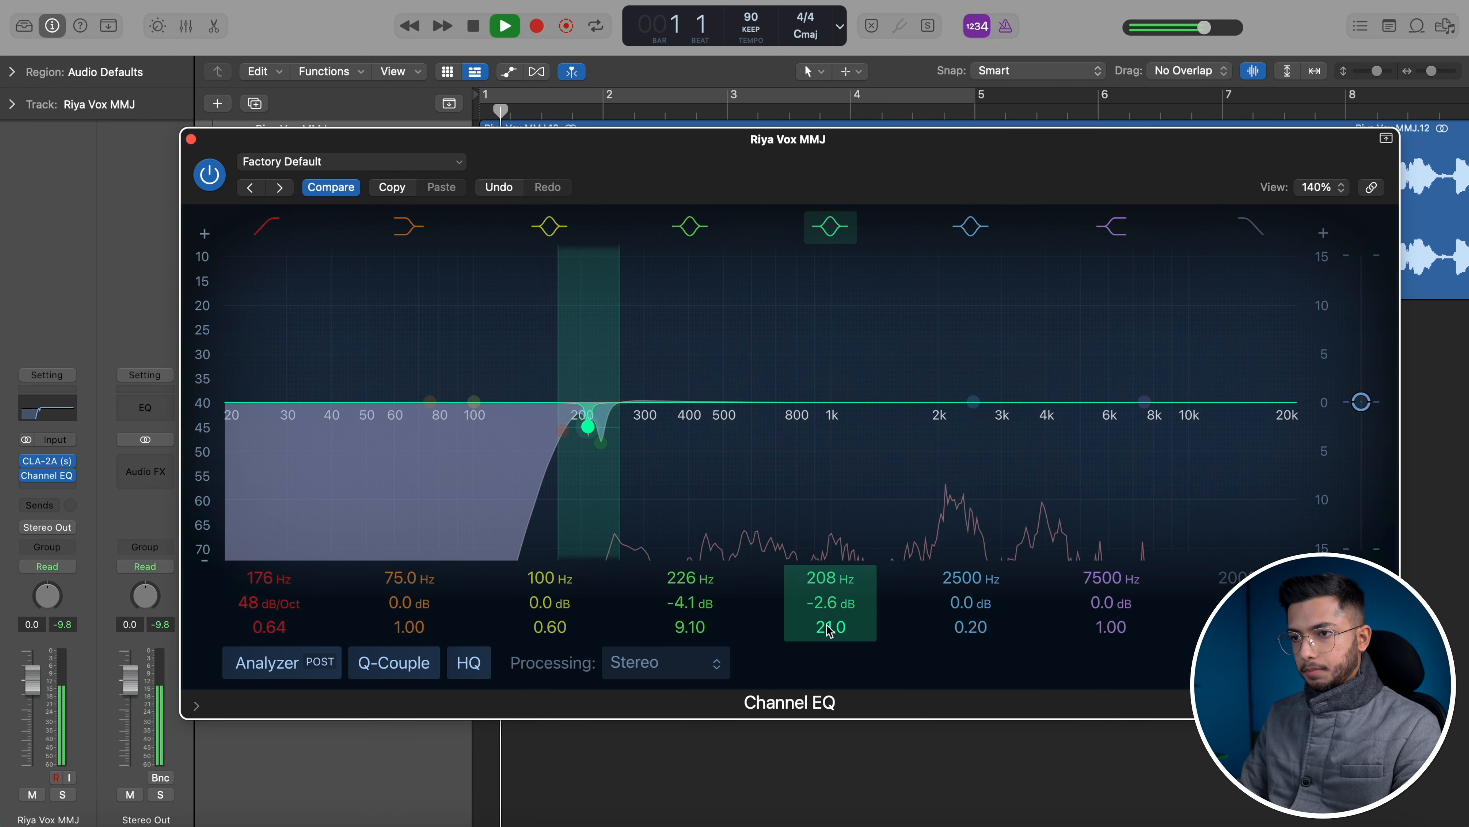
- Lower the low-cut frequency to 172 Hz and refine the 208 Hz notch to a -3.3 dB cut with Q 11
{"action": "left_click", "coordinate": [538, 463]}
{"action": "left_click_drag", "start_coordinate": [538, 463], "coordinate": [588, 87]}
{"action": "left_click", "coordinate": [587, 428]}
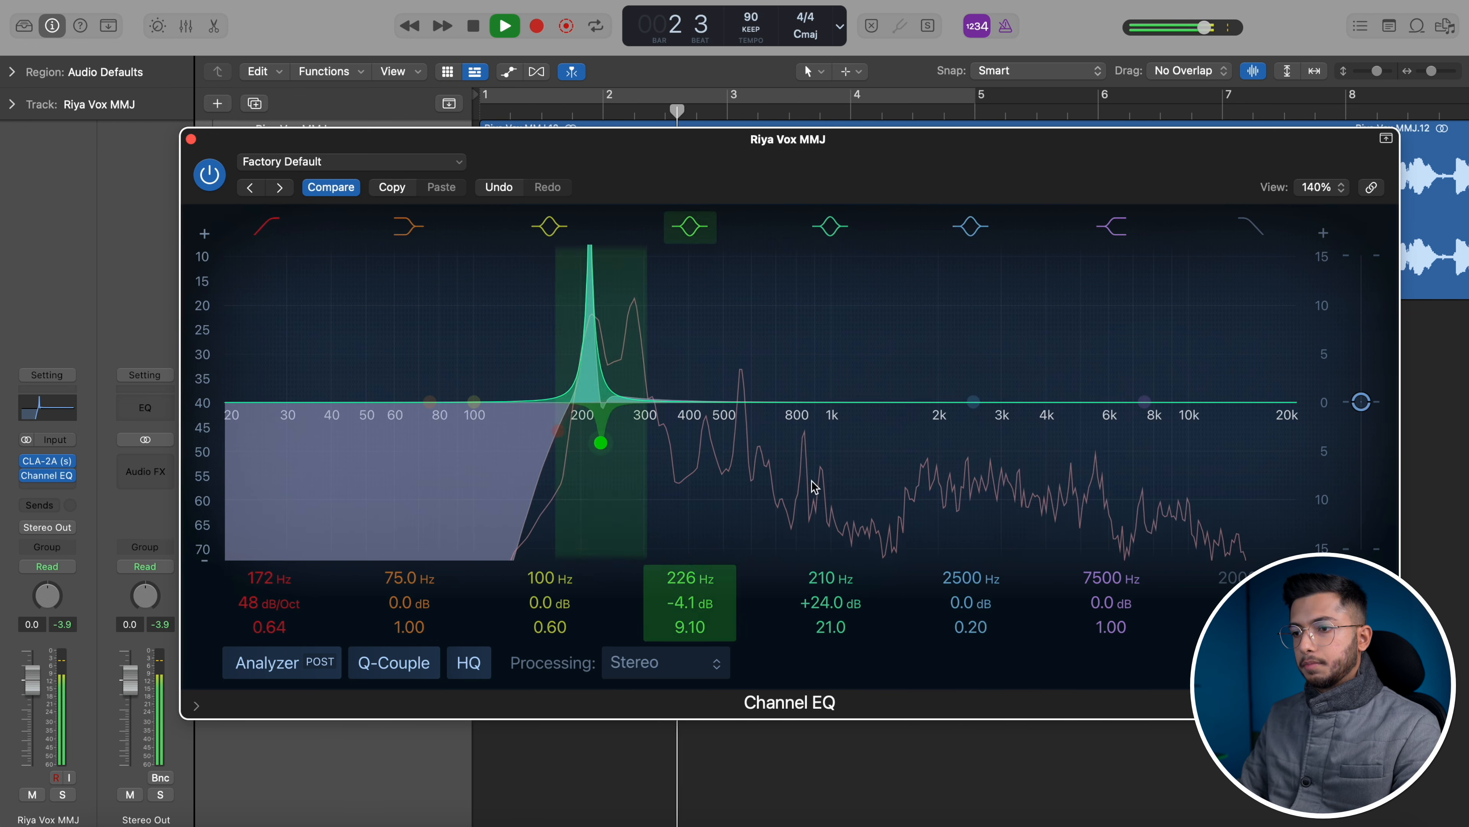
{"action": "left_click_drag", "start_coordinate": [830, 603], "coordinate": [837, 629]}
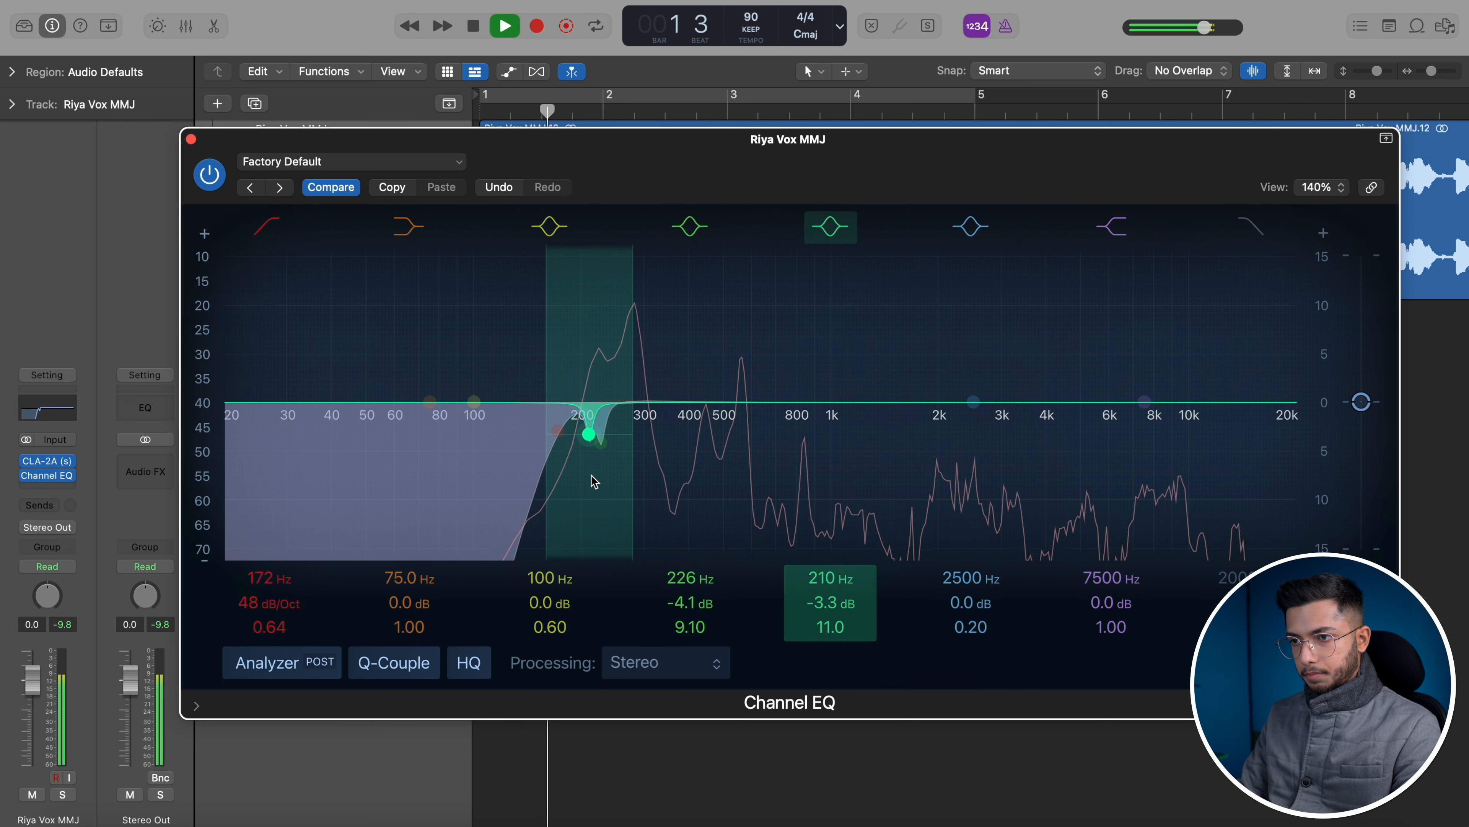
{"action": "left_click_drag", "start_coordinate": [590, 474], "coordinate": [589, 474]}
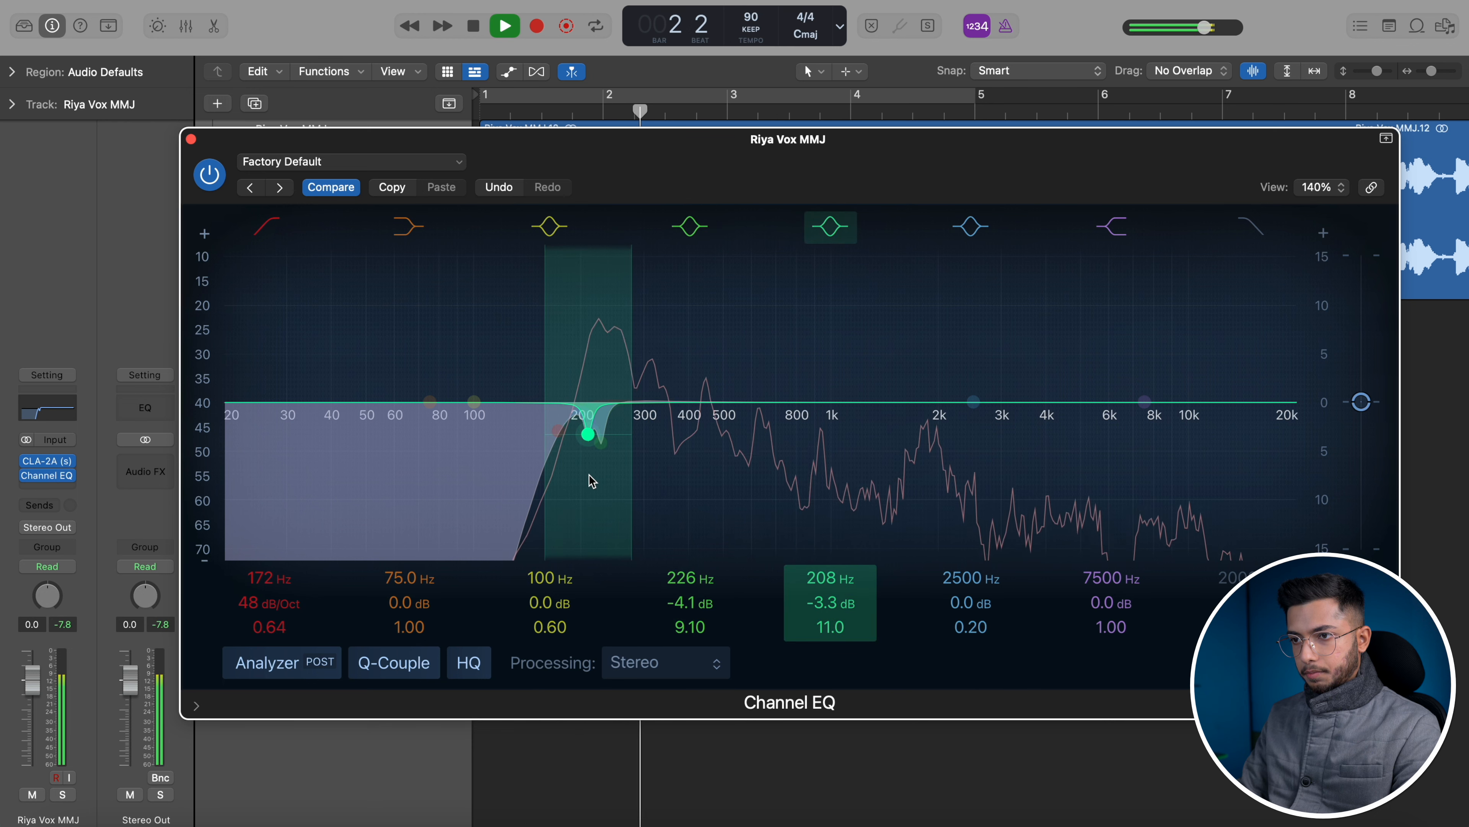
{"action": "key", "text": "space"}
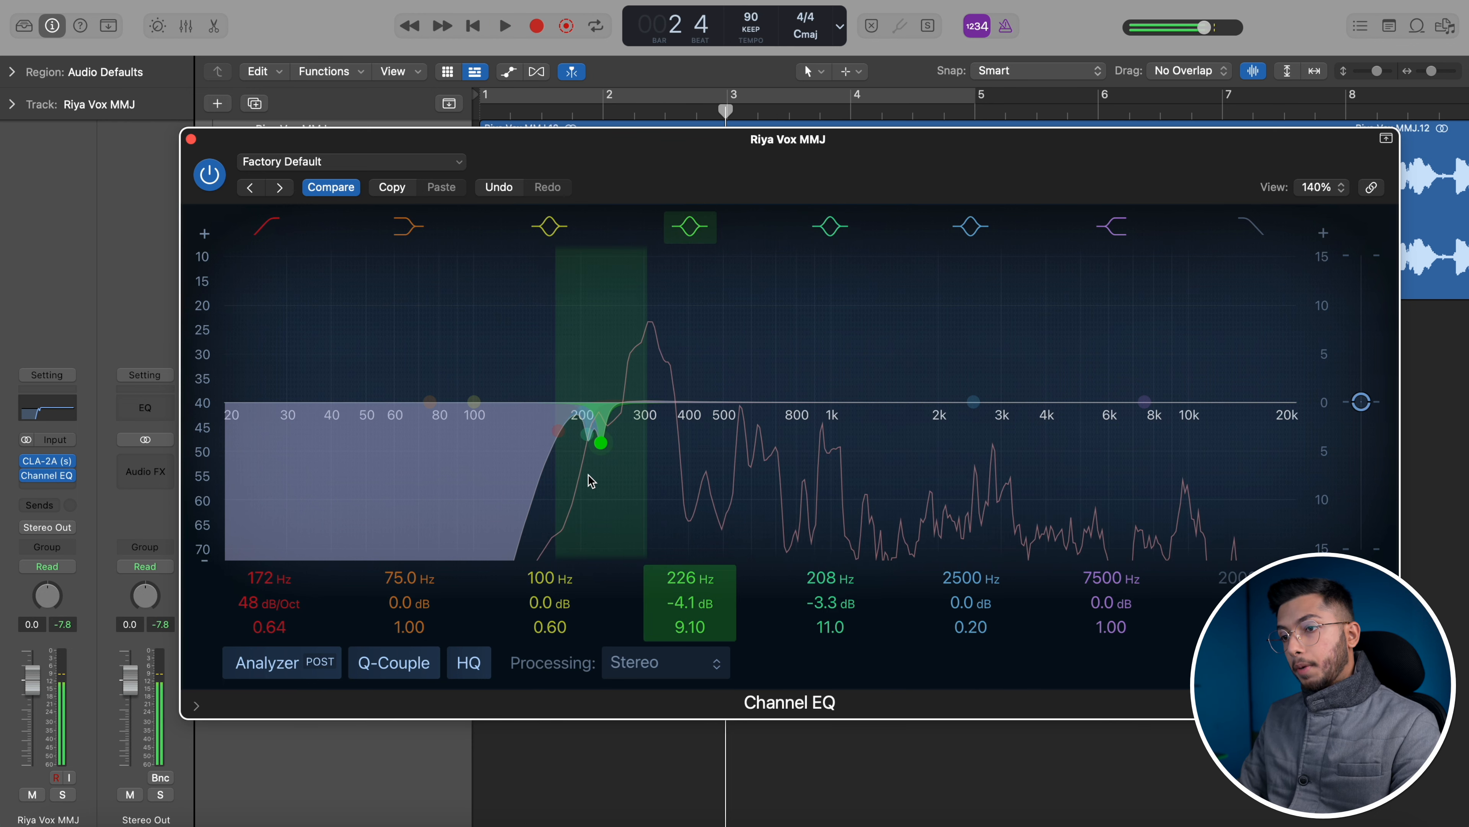
{"action": "key", "text": "Return"}
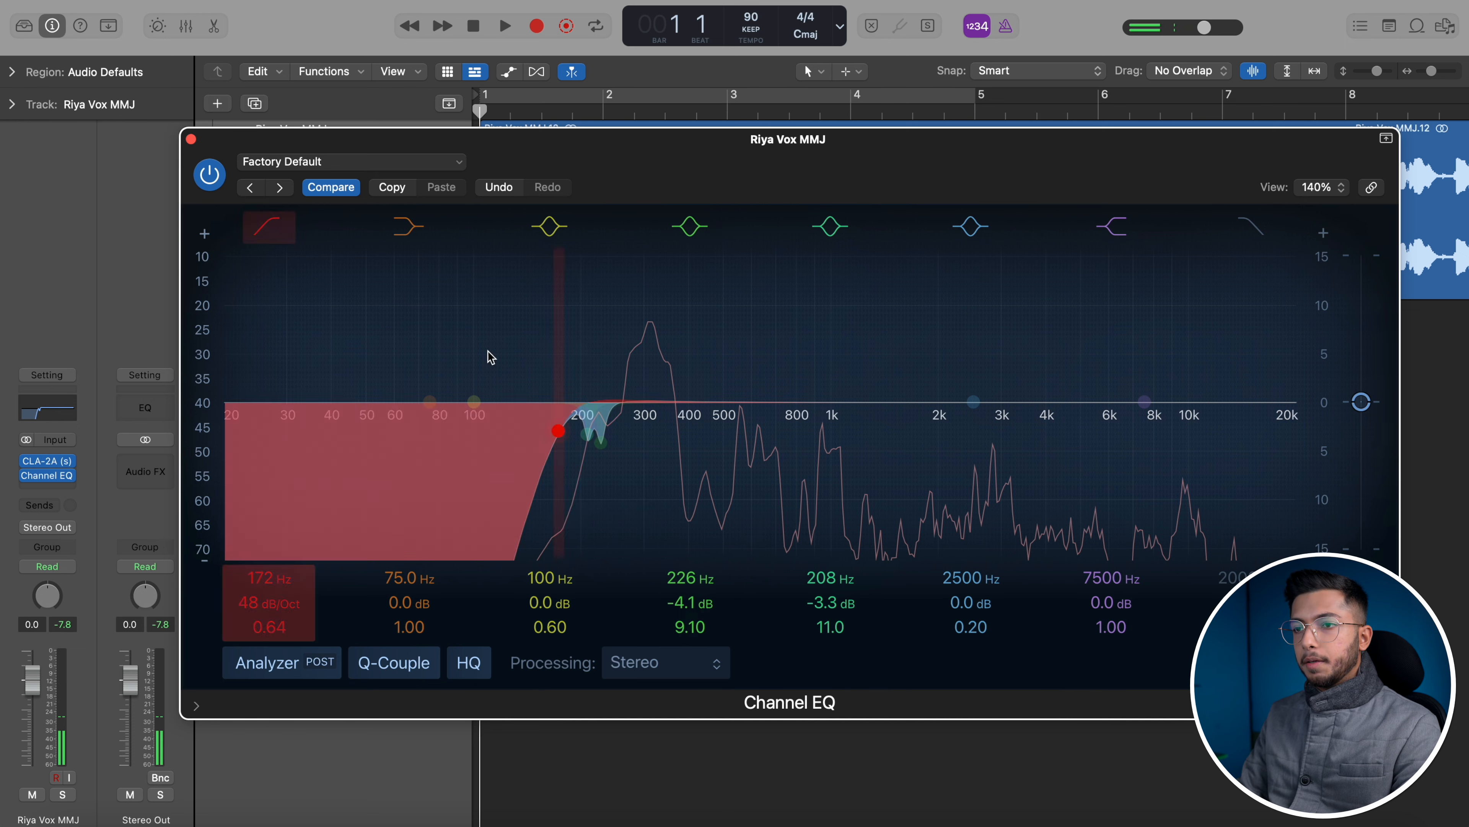
- Play the vocal and compare it repeatedly with the whole low-end cleanup EQ bypassed and active
{"action": "key", "text": "space"}
{"action": "left_click", "coordinate": [210, 175]}
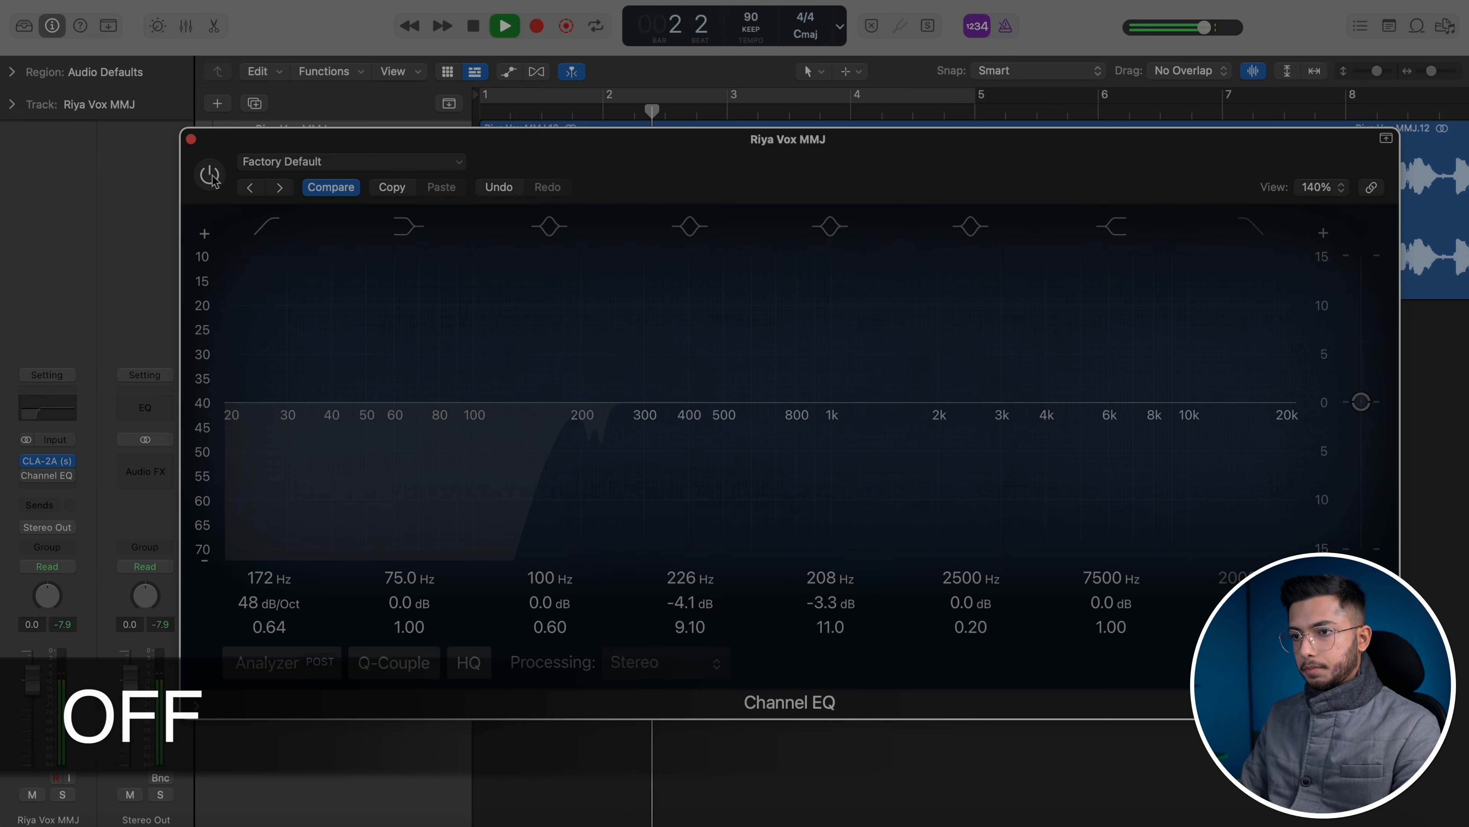
{"action": "left_click", "coordinate": [209, 174]}
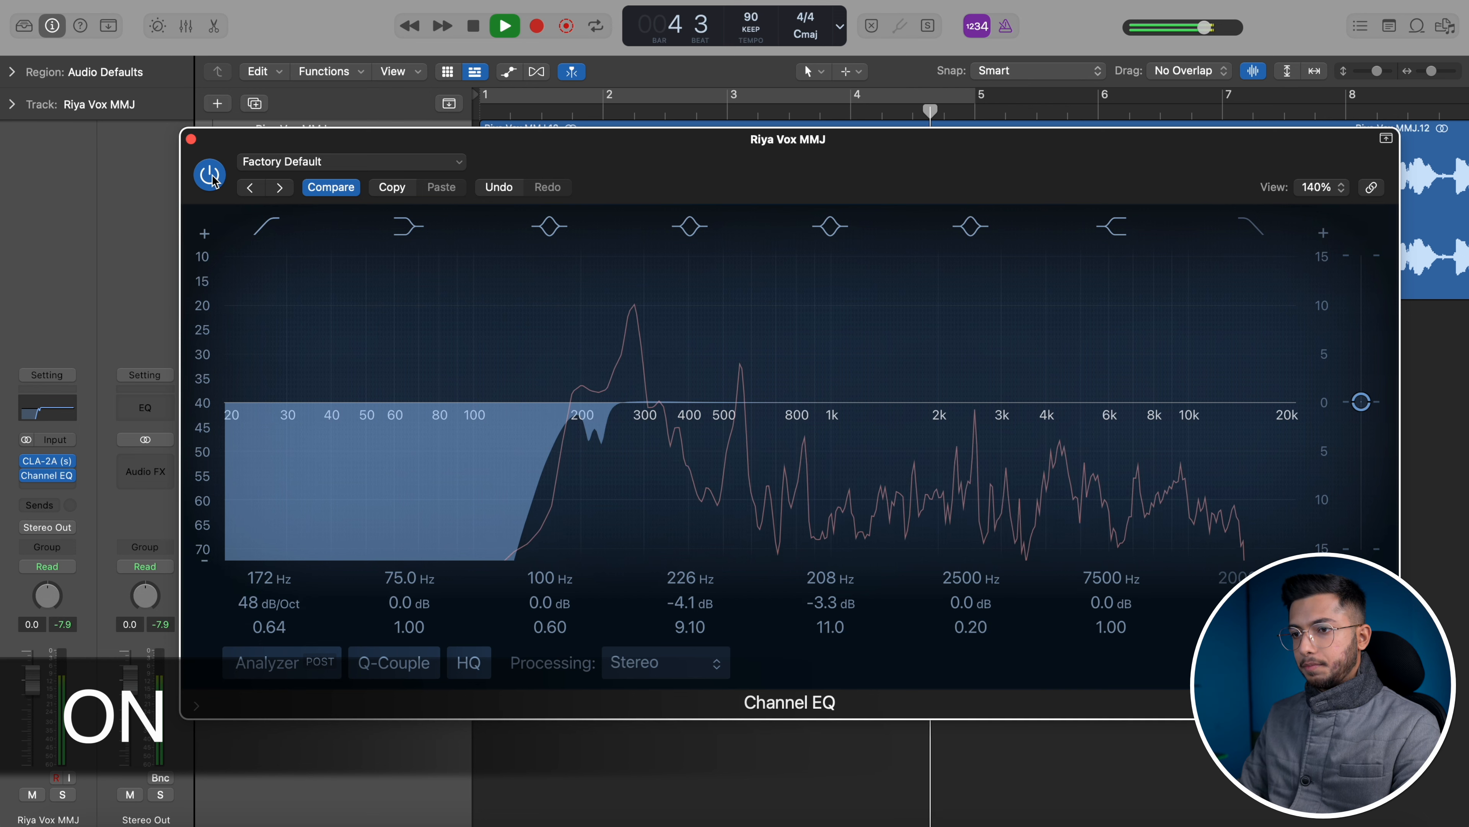
{"action": "left_click", "coordinate": [211, 179]}
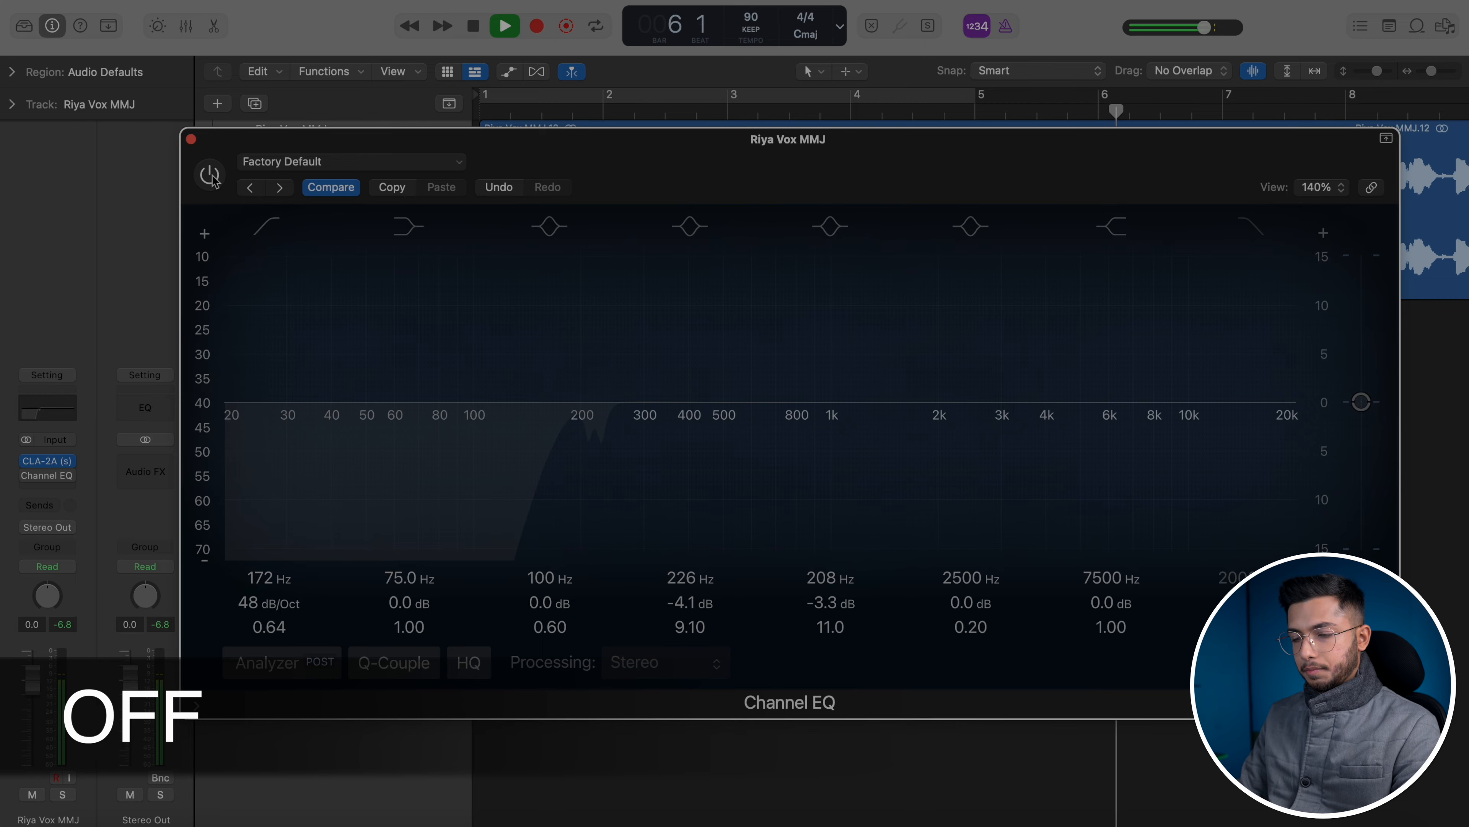
{"action": "left_click", "coordinate": [211, 176]}
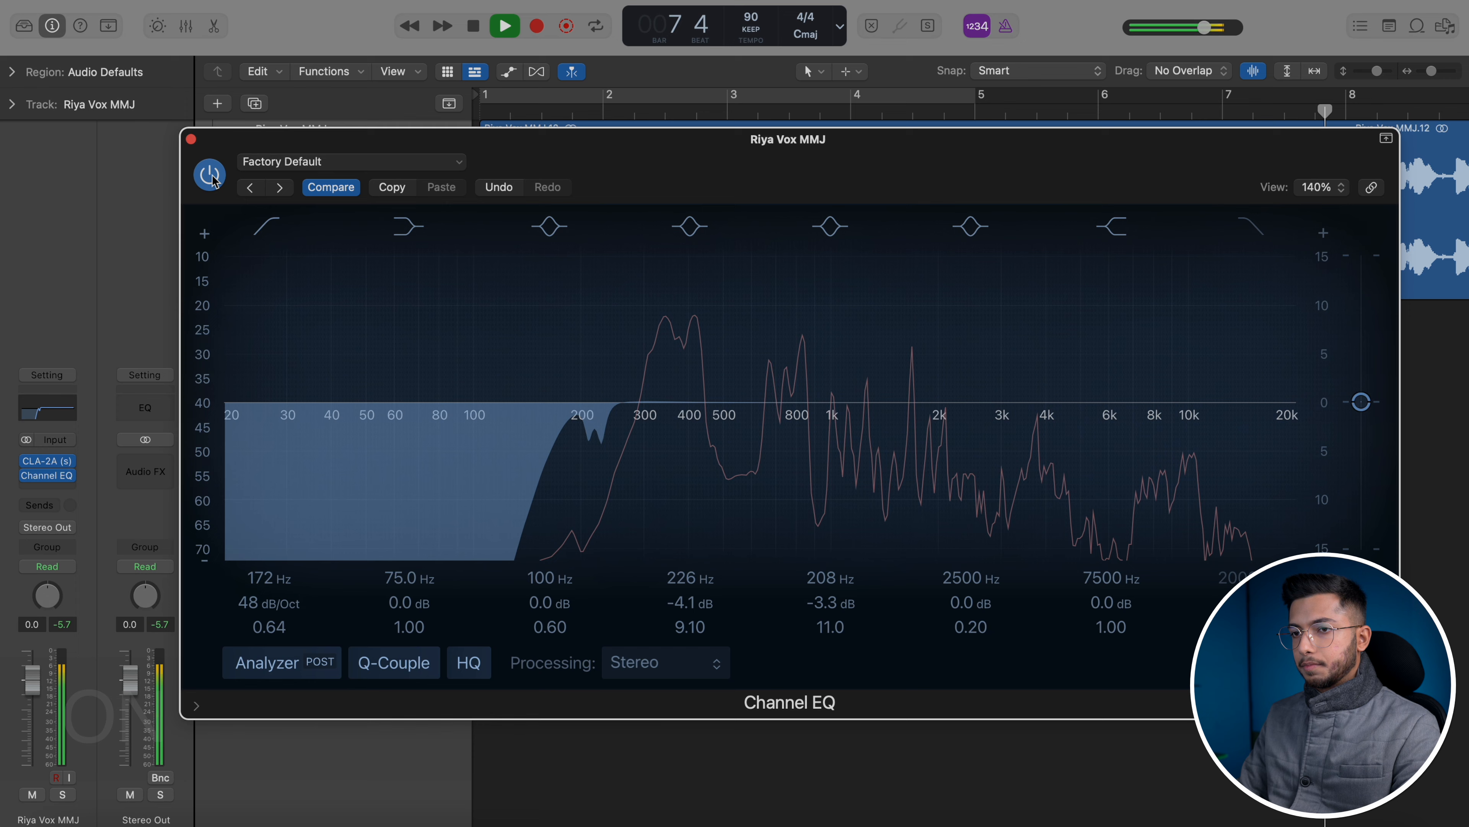
{"action": "left_click", "coordinate": [211, 175]}
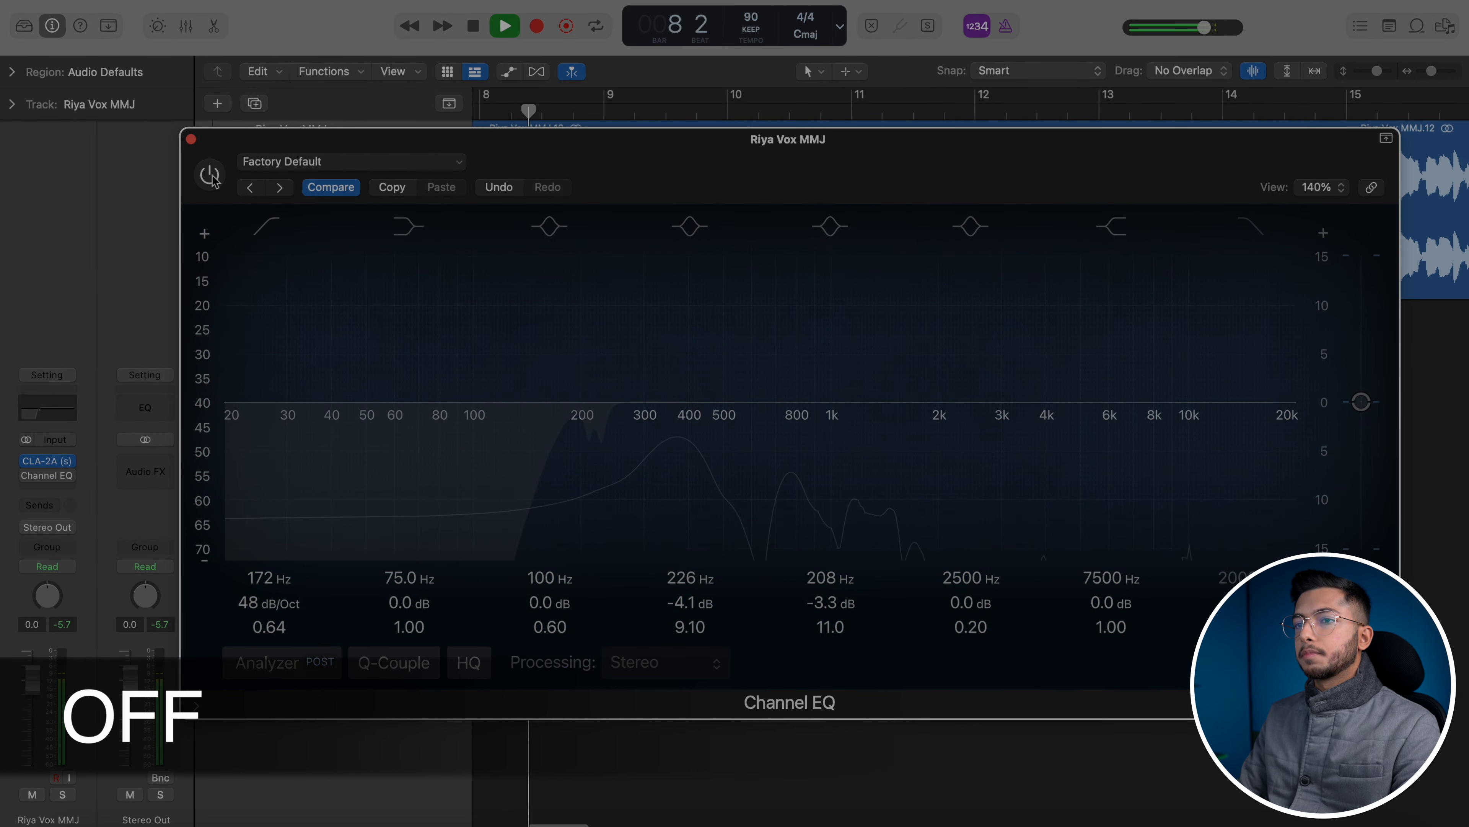
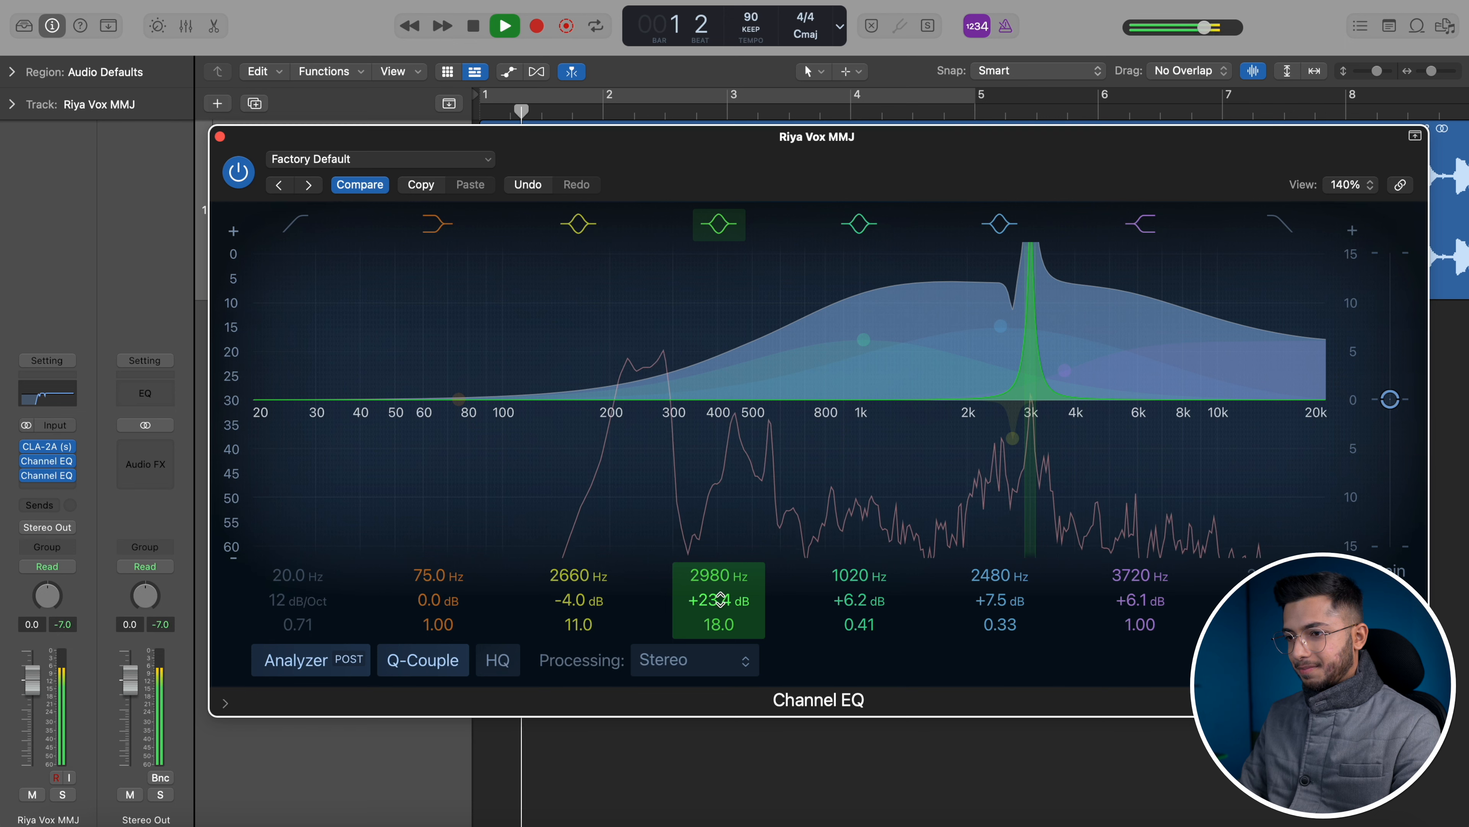
- Turn the 2980 Hz boost into a -4.0 dB cut with Q 15, and soften the 2660 Hz cut to -3.2 dB
{"action": "left_click_drag", "start_coordinate": [720, 593], "coordinate": [721, 599]}
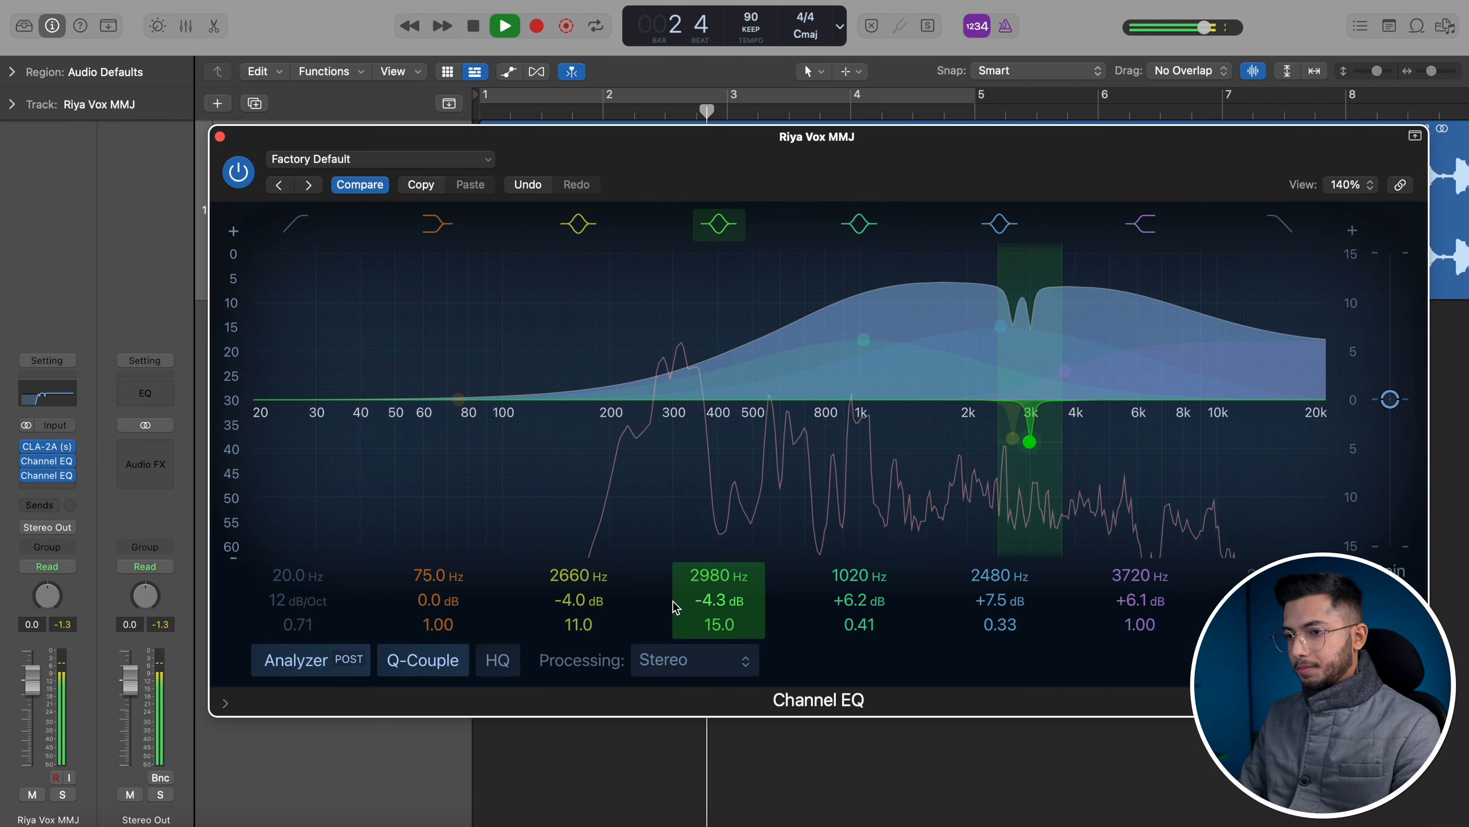
{"action": "left_click_drag", "start_coordinate": [589, 600], "coordinate": [589, 597]}
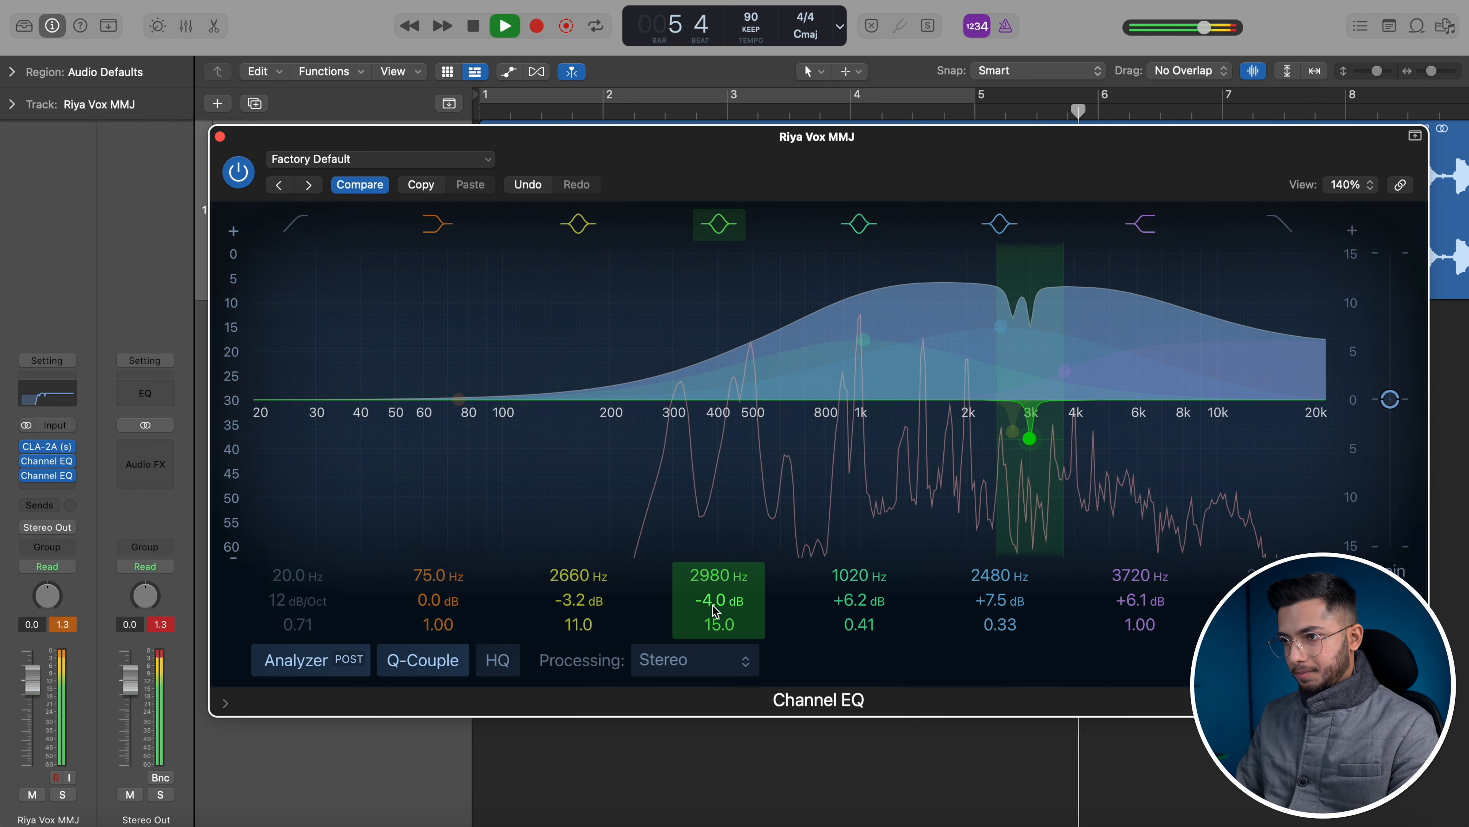
- Sweep the 1020 Hz band as a narrow +20 dB boost up to 1990 Hz and turn it into a -3.3 dB cut with Q 20
{"action": "left_click_drag", "start_coordinate": [891, 378], "coordinate": [936, 252]}
{"action": "left_click_drag", "start_coordinate": [939, 333], "coordinate": [965, 276]}
{"action": "scroll", "coordinate": [966, 281], "scroll_direction": "up", "scroll_amount": 5}
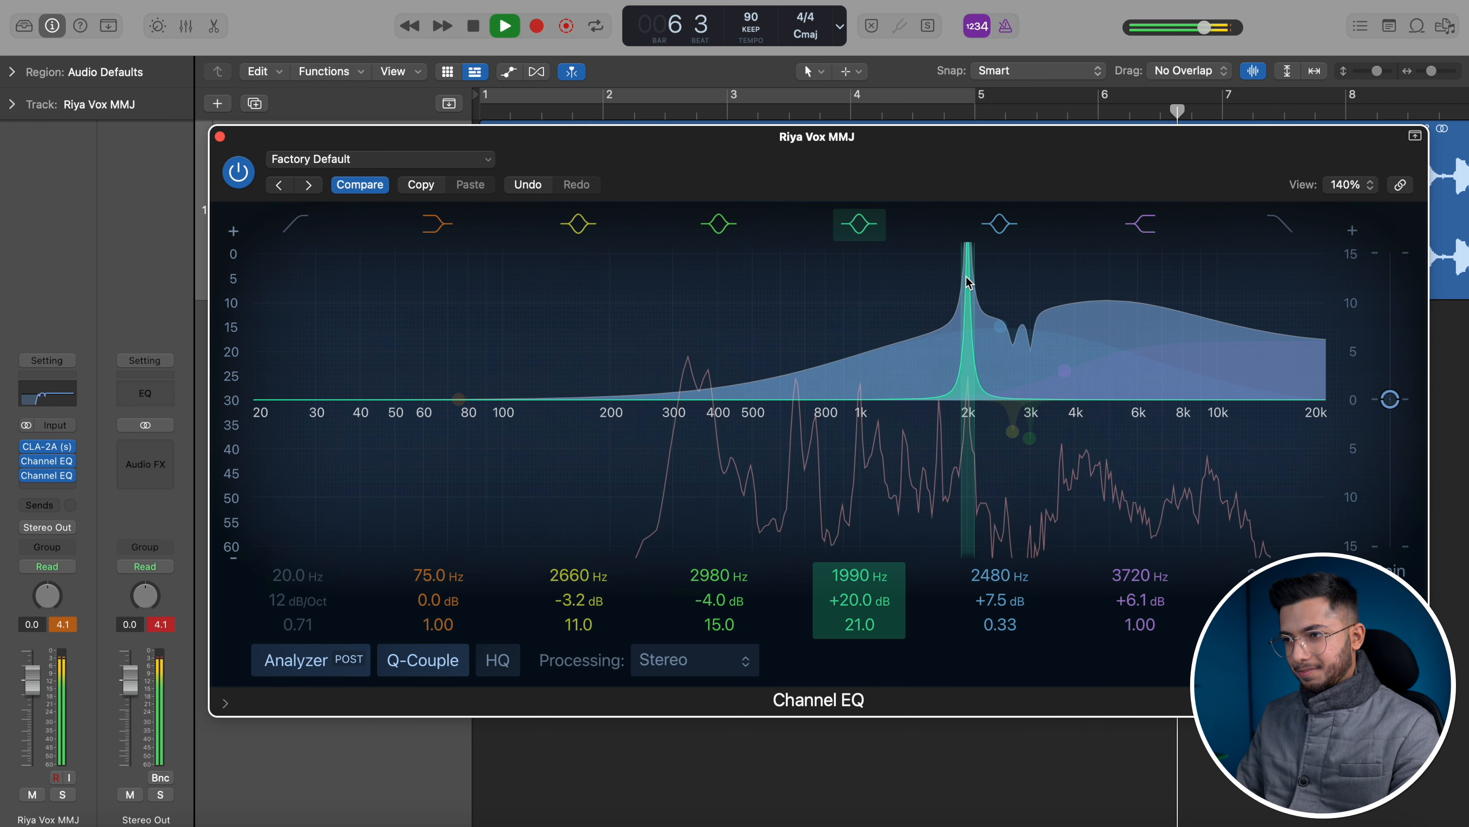
{"action": "left_click_drag", "start_coordinate": [859, 597], "coordinate": [851, 597]}
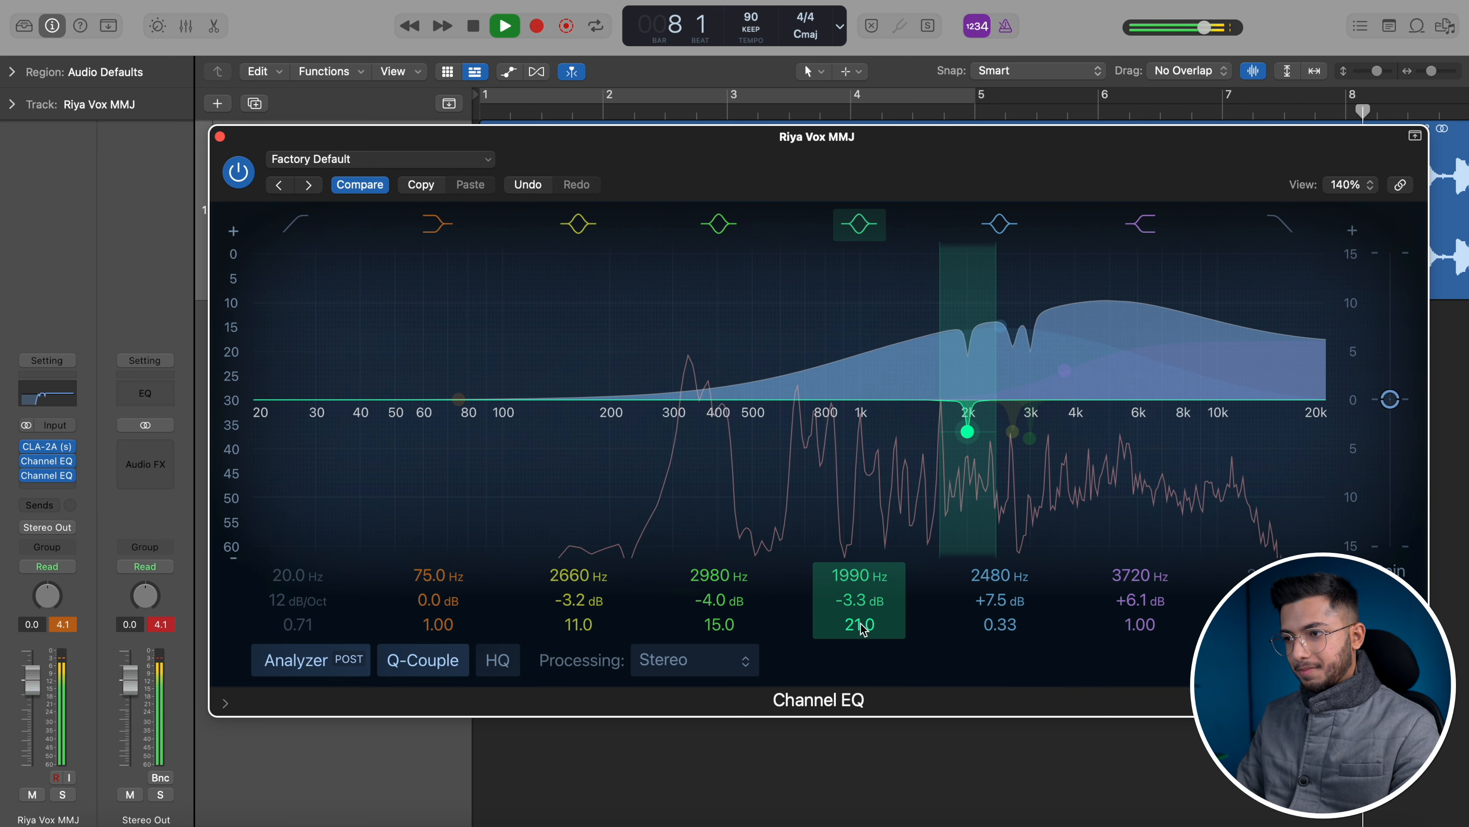
{"action": "left_click_drag", "start_coordinate": [860, 623], "coordinate": [861, 627]}
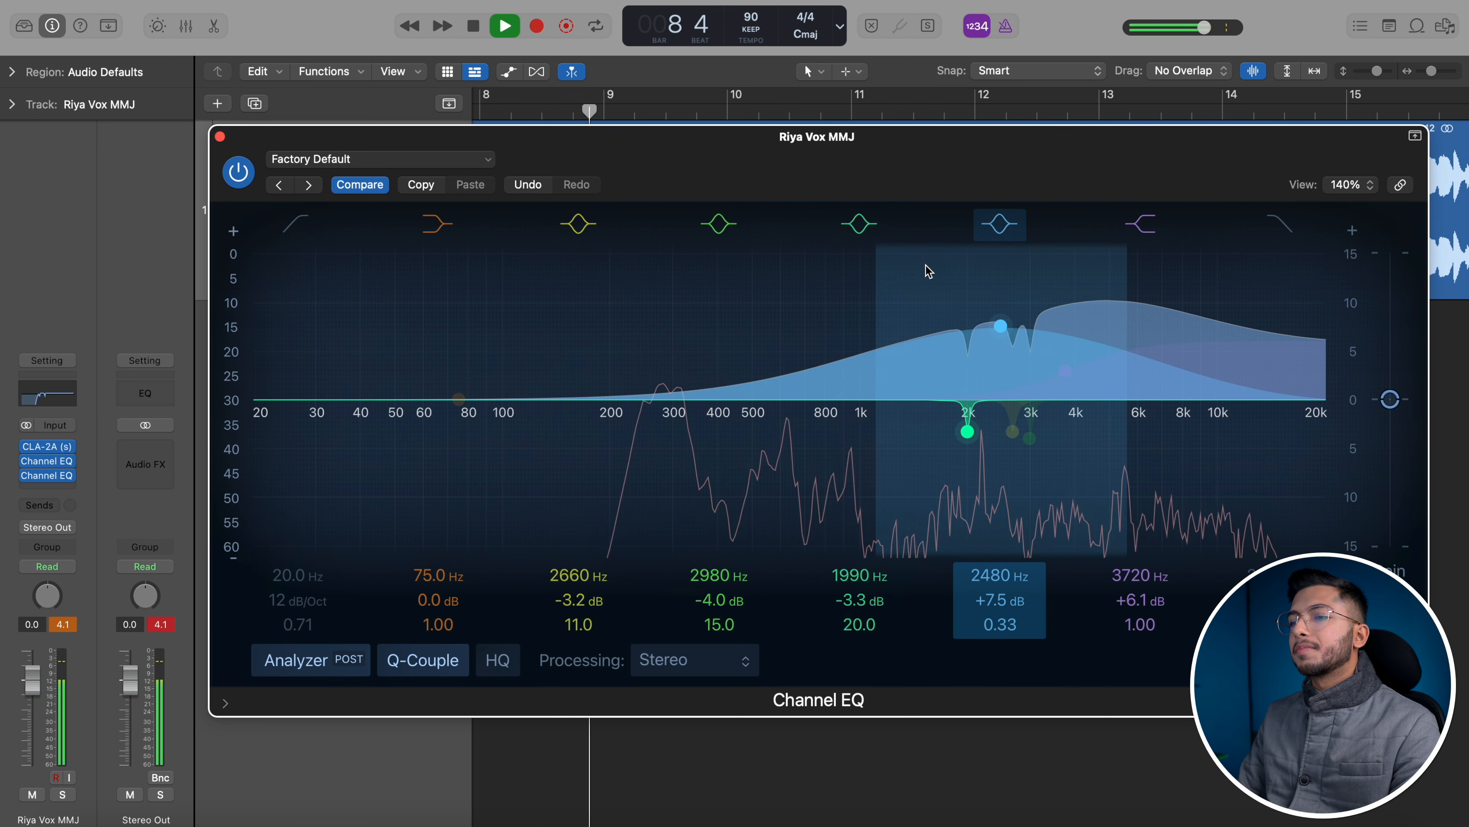
- Sweep the 2480 Hz band as a narrow +23 dB boost at 2440 Hz, and disable that band and the high shelf
{"action": "left_click_drag", "start_coordinate": [1001, 326], "coordinate": [1005, 141]}
{"action": "scroll", "coordinate": [1007, 293], "scroll_direction": "up", "scroll_amount": 10}
{"action": "left_click", "coordinate": [1000, 224]}
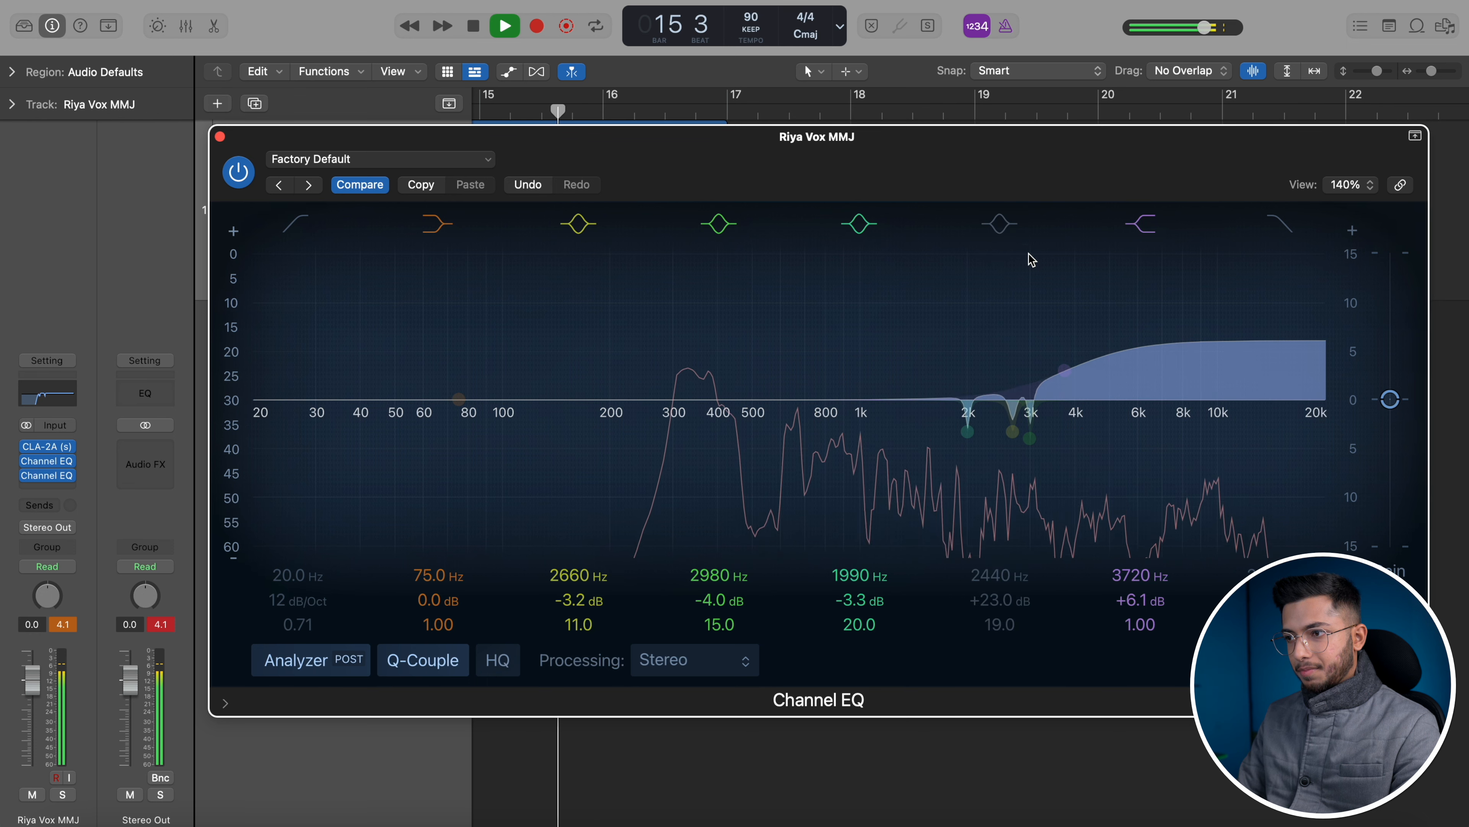
{"action": "left_click", "coordinate": [1140, 225]}
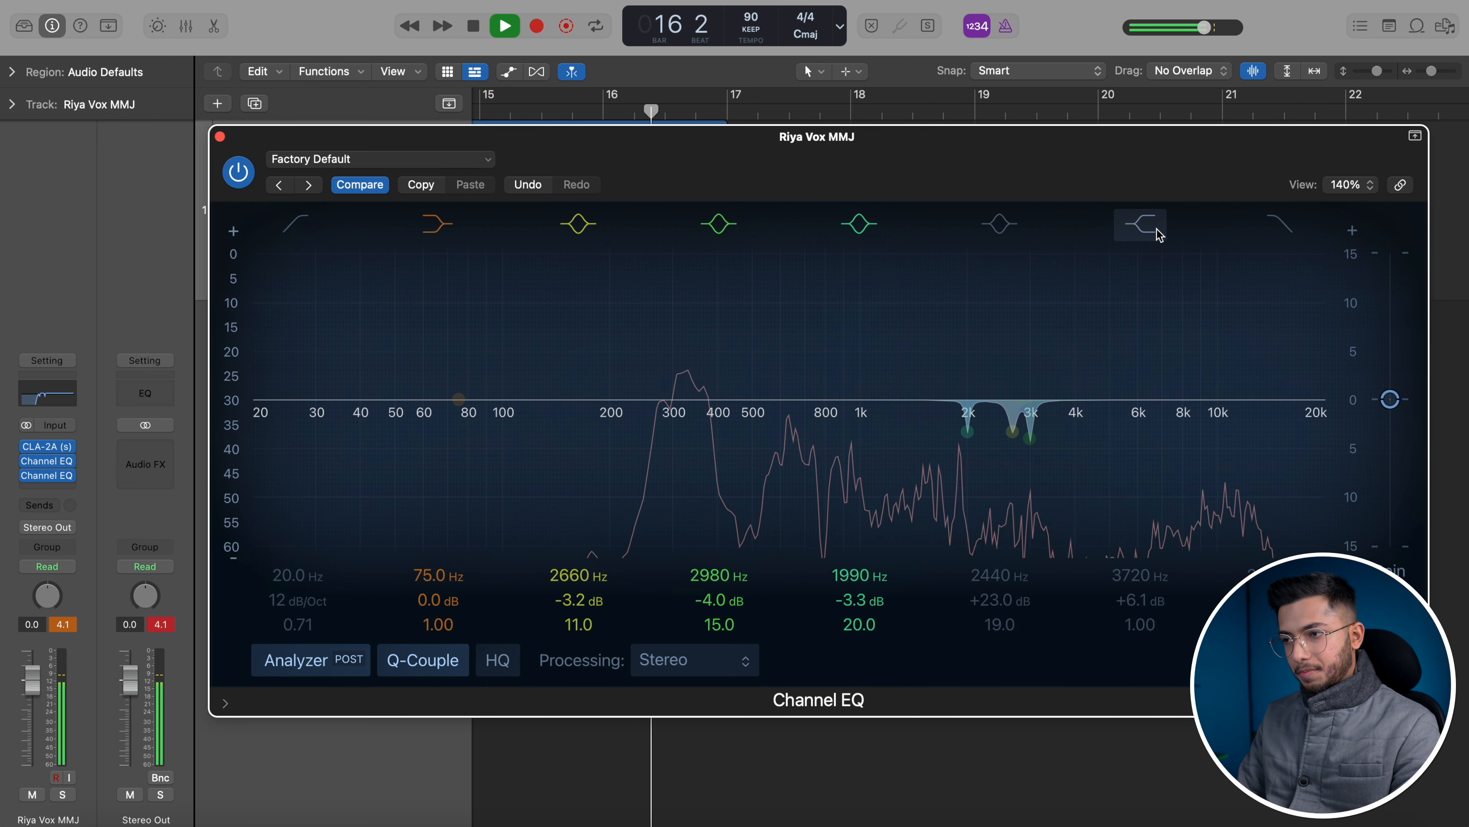
- Restart playback from the beginning and compare the vocal with the second EQ bypassed and active
{"action": "key", "text": "Return"}
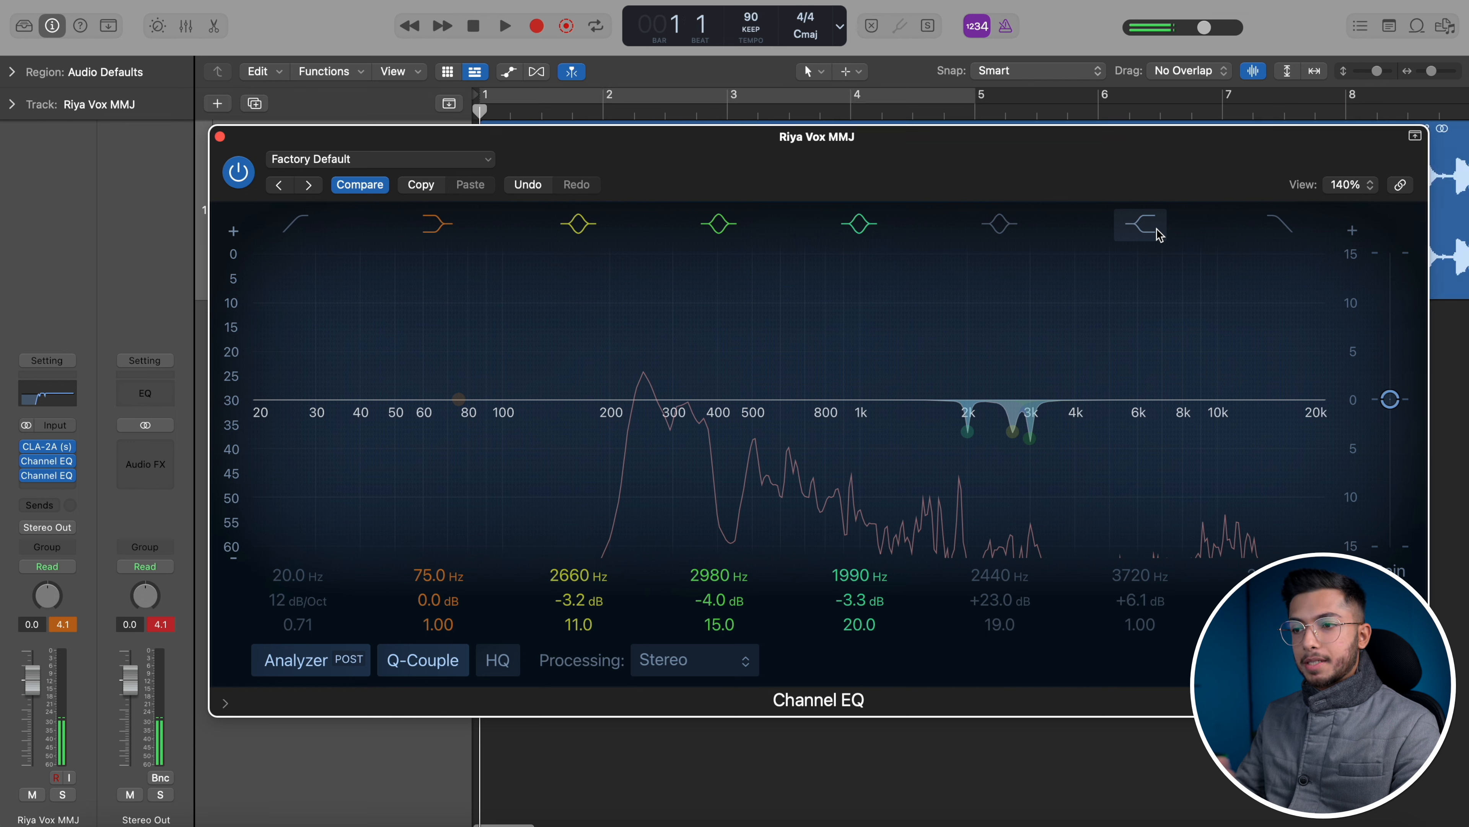
{"action": "key", "text": "space"}
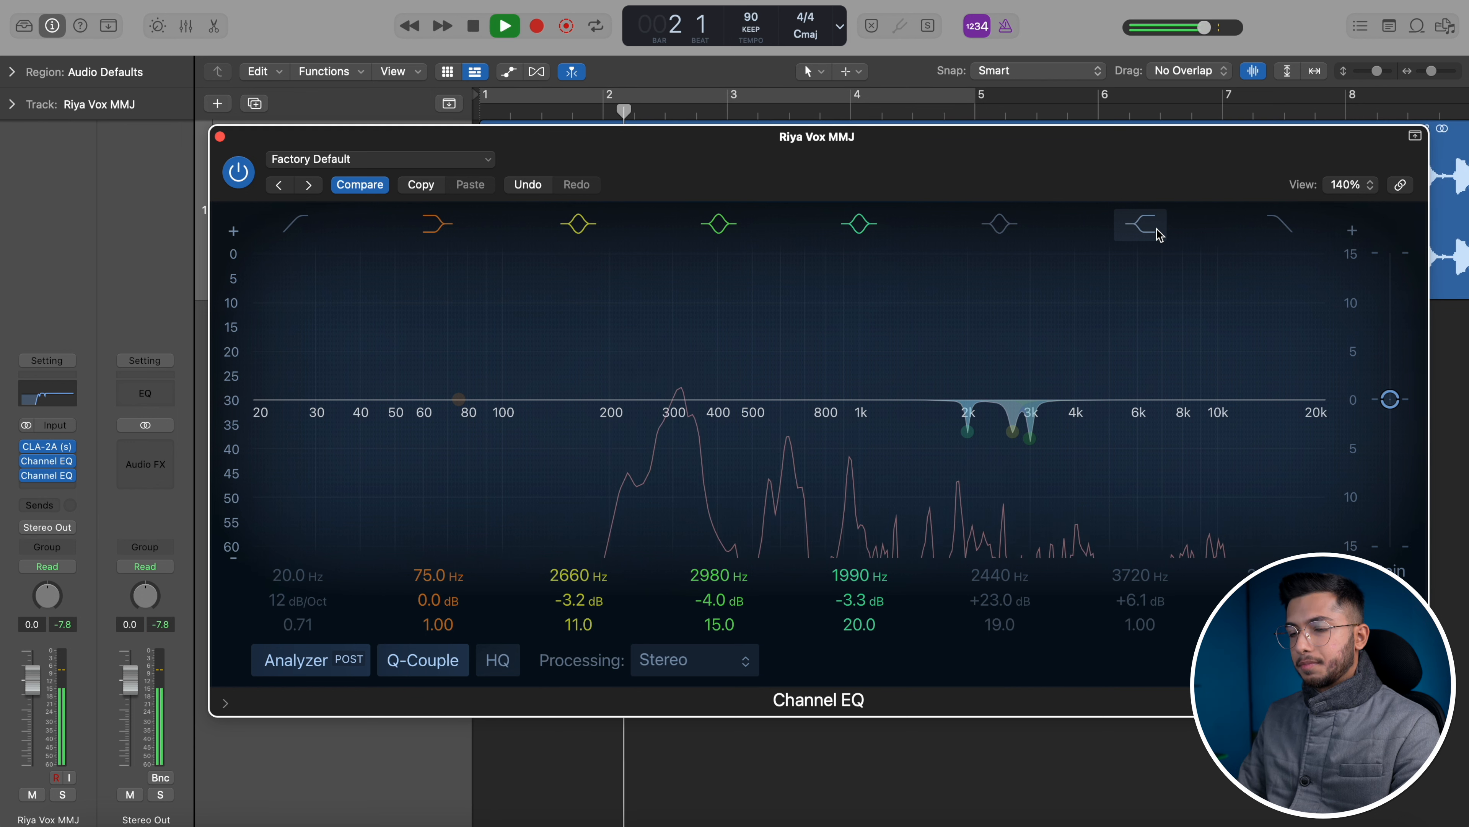
{"action": "left_click", "coordinate": [244, 180]}
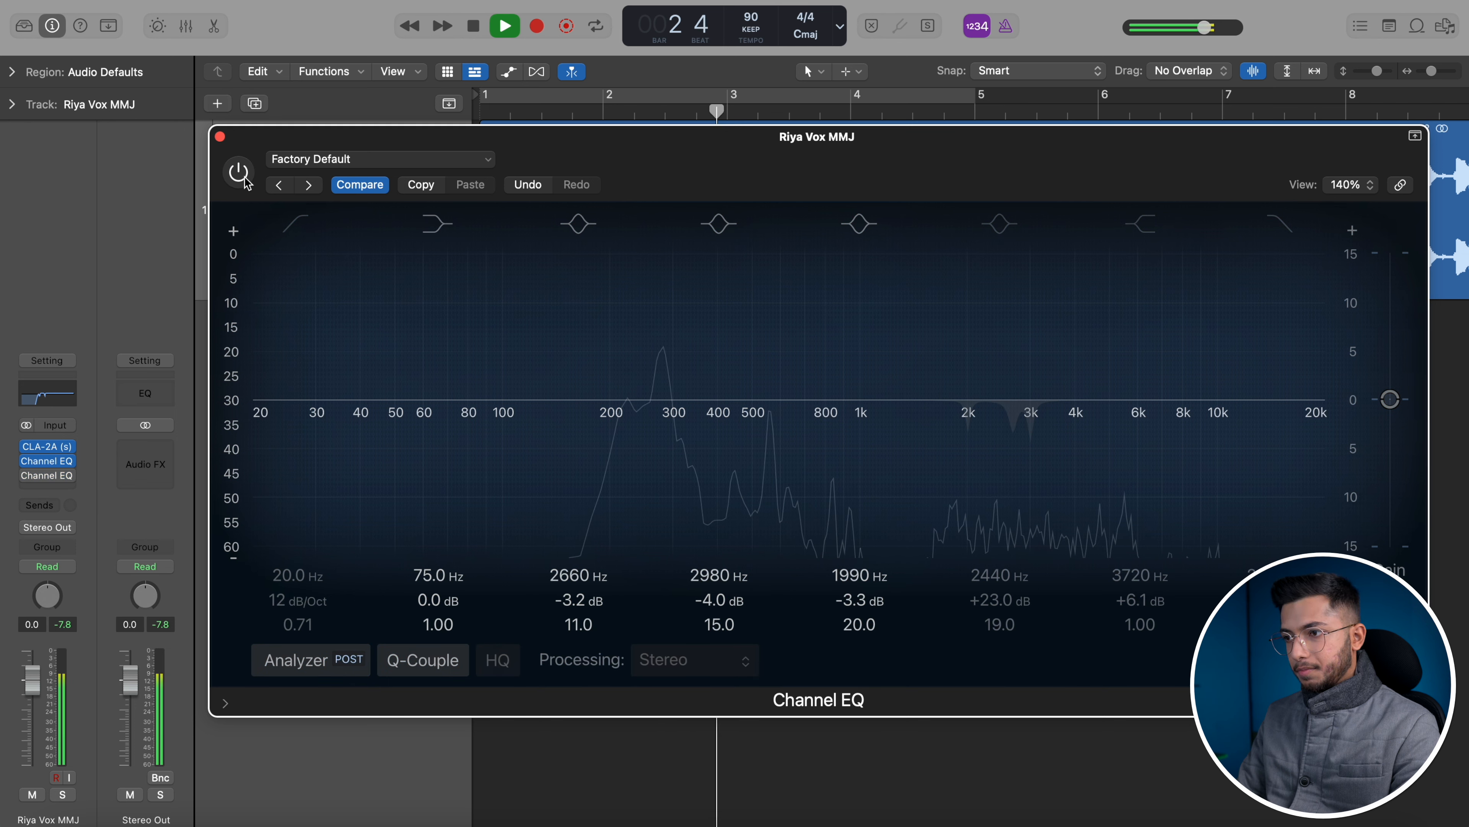
{"action": "left_click", "coordinate": [244, 179]}
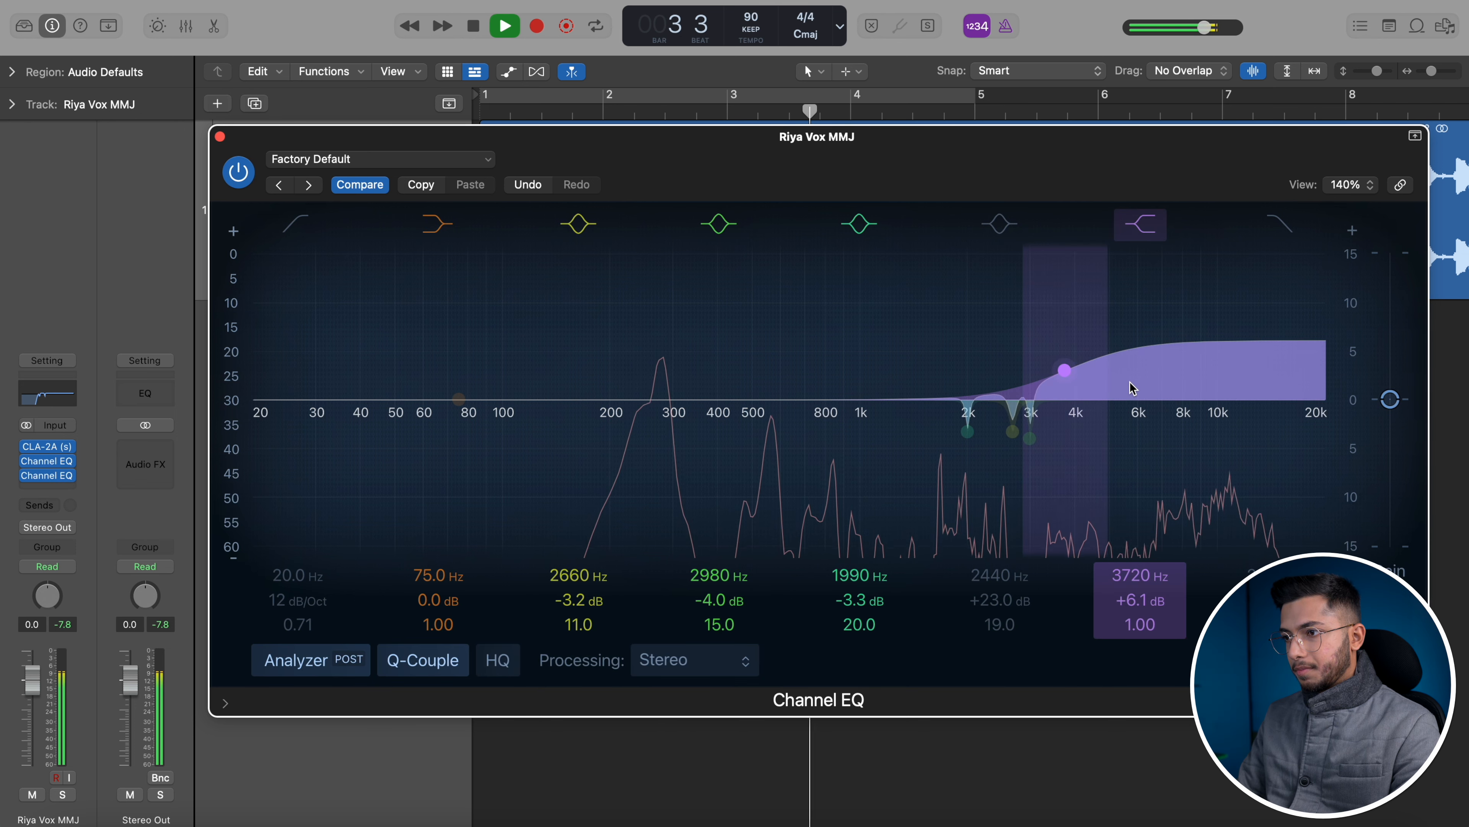
- Shift the high shelf to 640 Hz at +9.9 dB and loop playback from mid bar 5 to mid bar 8
{"action": "left_click_drag", "start_coordinate": [1132, 388], "coordinate": [860, 342]}
{"action": "key", "text": "space"}
{"action": "left_click_drag", "start_coordinate": [1054, 99], "coordinate": [1400, 99]}
{"action": "key", "text": "space"}
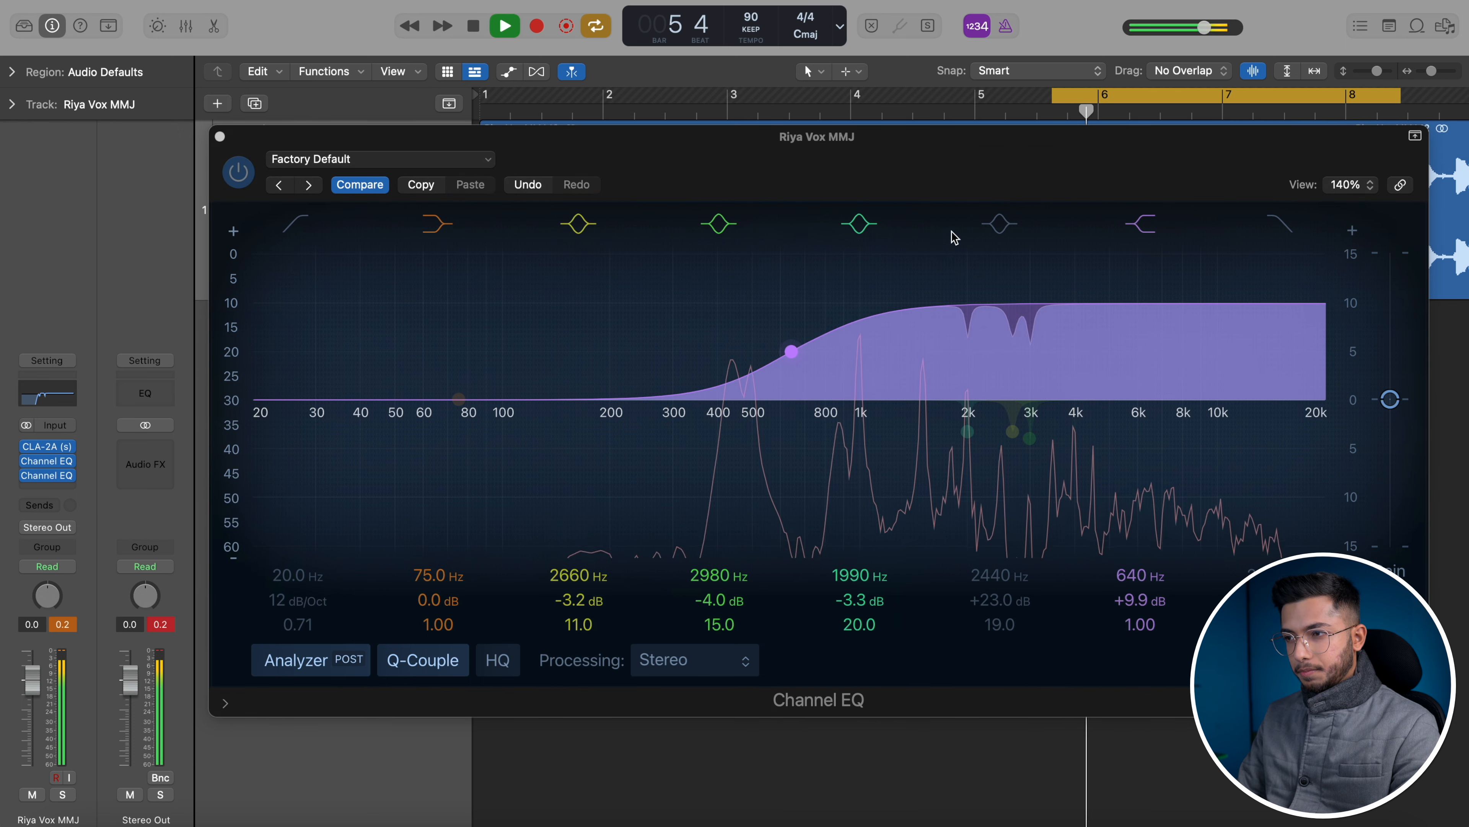
- Re-enable the 2440 Hz band and reshape it into a -3.1 dB cut at 2180 Hz with Q 3.10
{"action": "left_click", "coordinate": [1001, 225]}
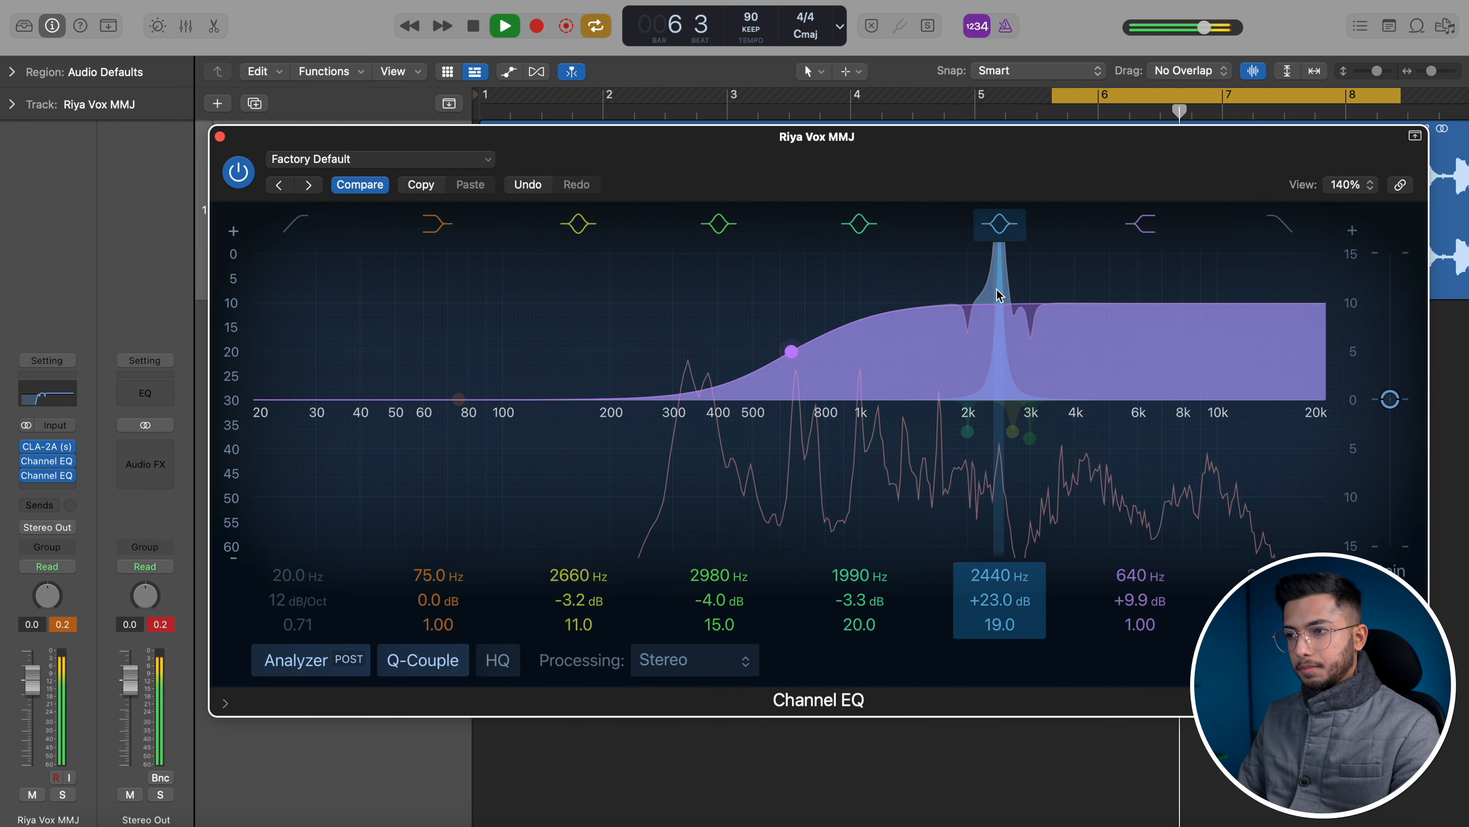
{"action": "left_click_drag", "start_coordinate": [1000, 313], "coordinate": [996, 514]}
{"action": "scroll", "coordinate": [994, 509], "scroll_direction": "down", "scroll_amount": 10}
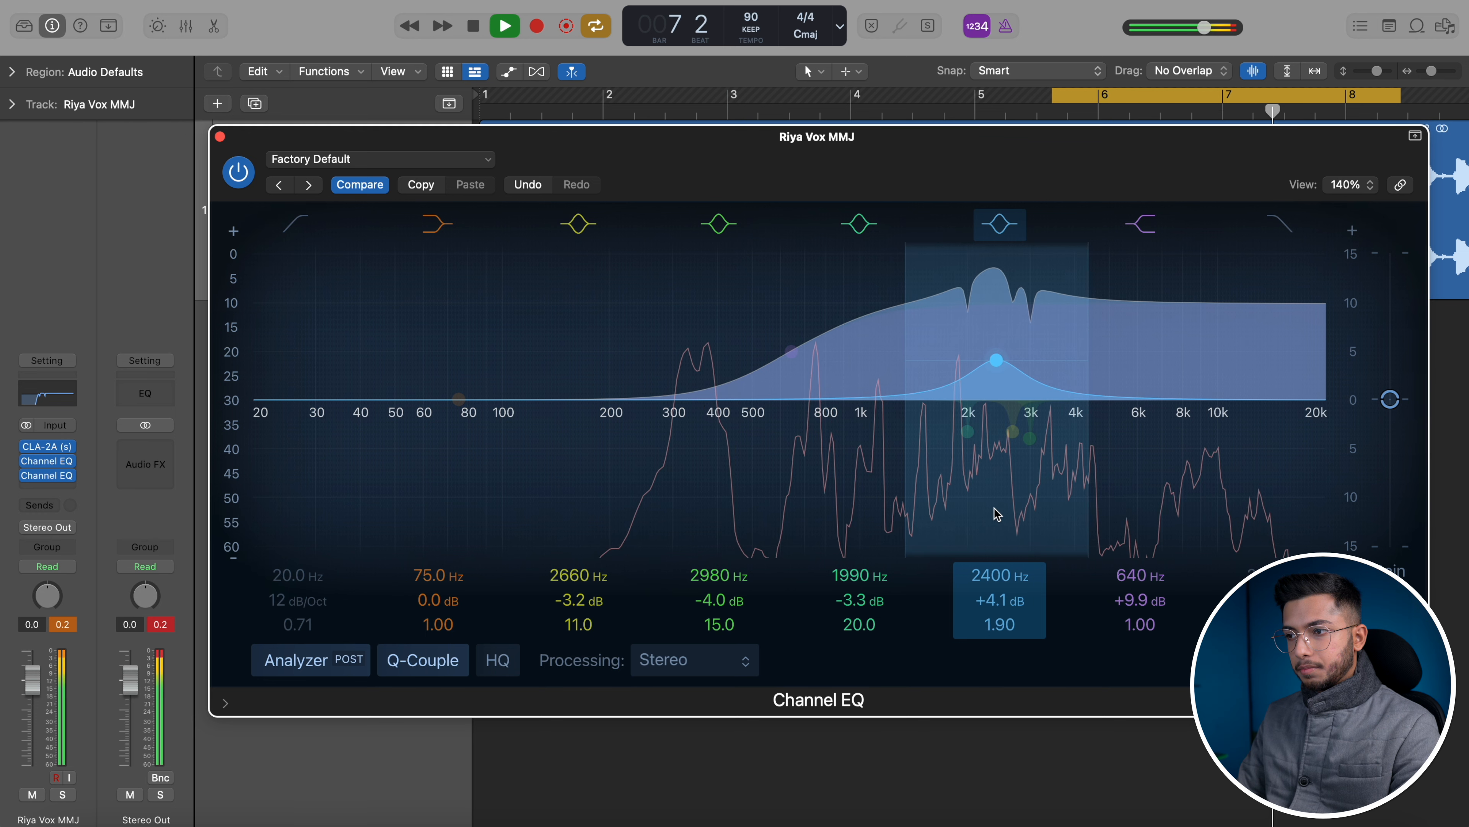
{"action": "left_click_drag", "start_coordinate": [998, 360], "coordinate": [985, 463]}
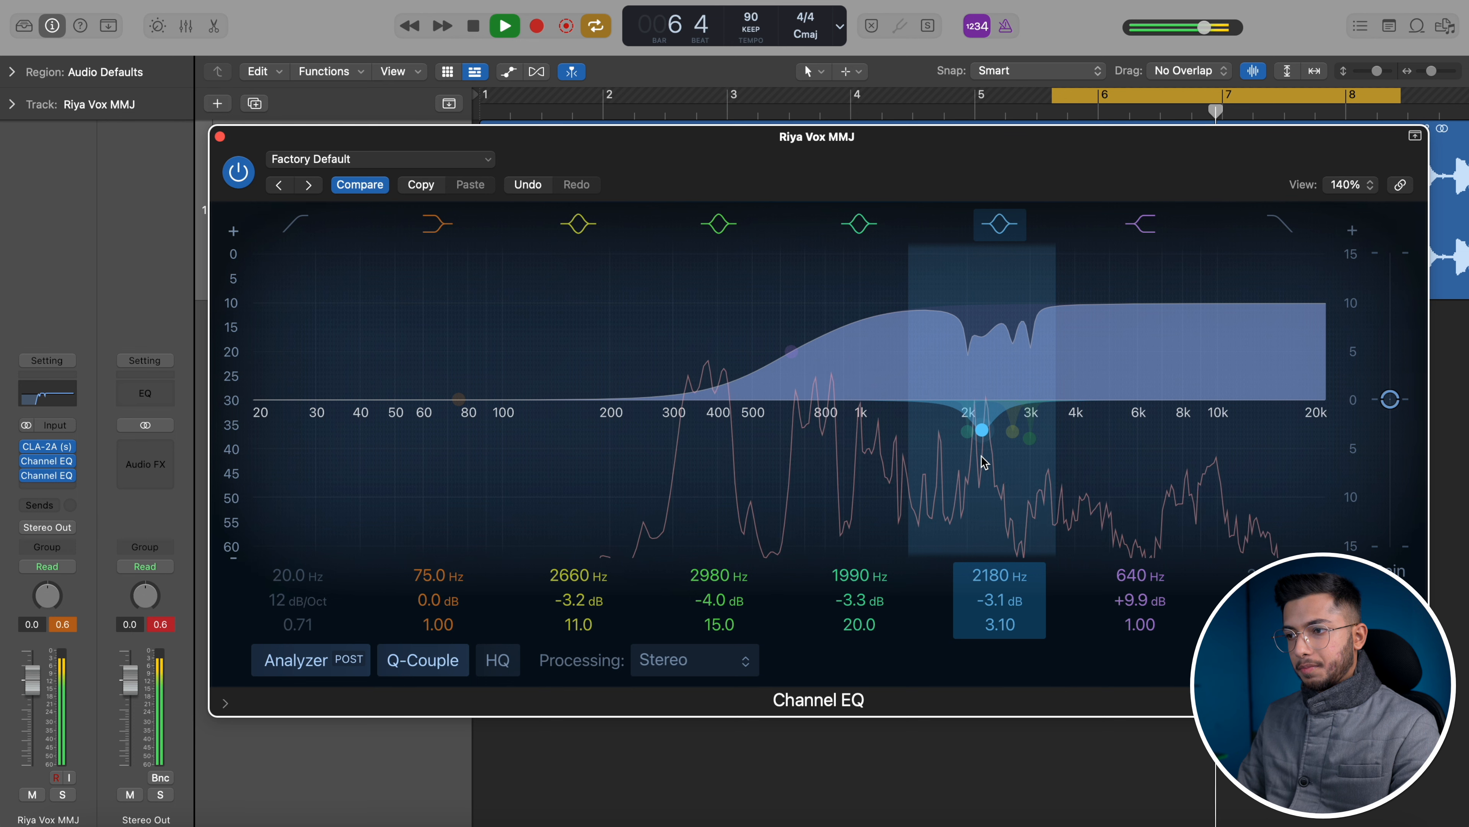
- Retune the 1990 Hz notch to 1980 Hz using a +16.9 dB boost, and set it to a -4.8 dB cut with Q 11
{"action": "left_click_drag", "start_coordinate": [966, 430], "coordinate": [976, 227]}
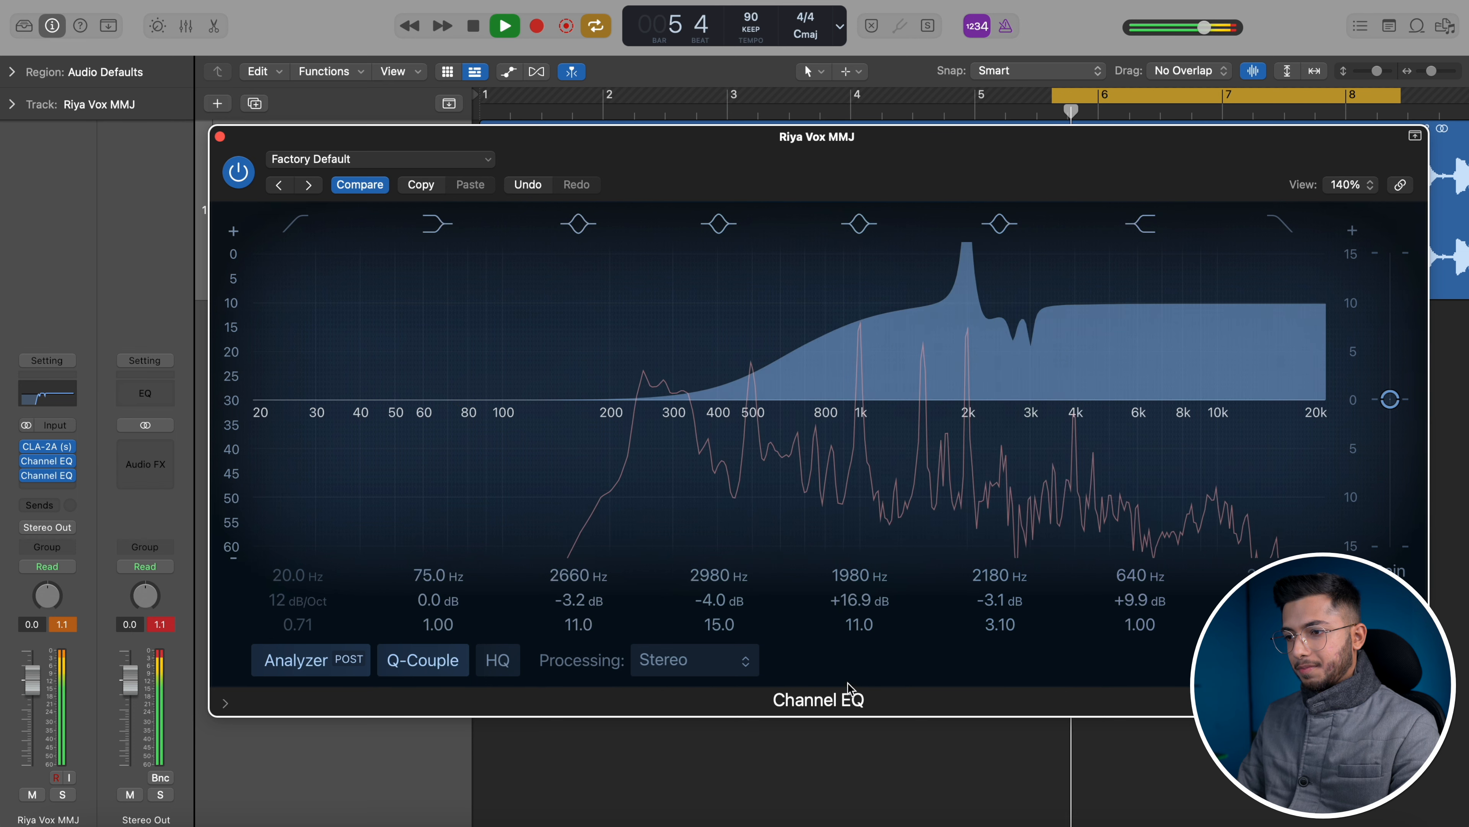
{"action": "mouse_move", "coordinate": [847, 601]}
{"action": "left_mouse_down"}
{"action": "mouse_move", "coordinate": [847, 631]}
{"action": "mouse_move", "coordinate": [847, 600]}
{"action": "left_mouse_up"}
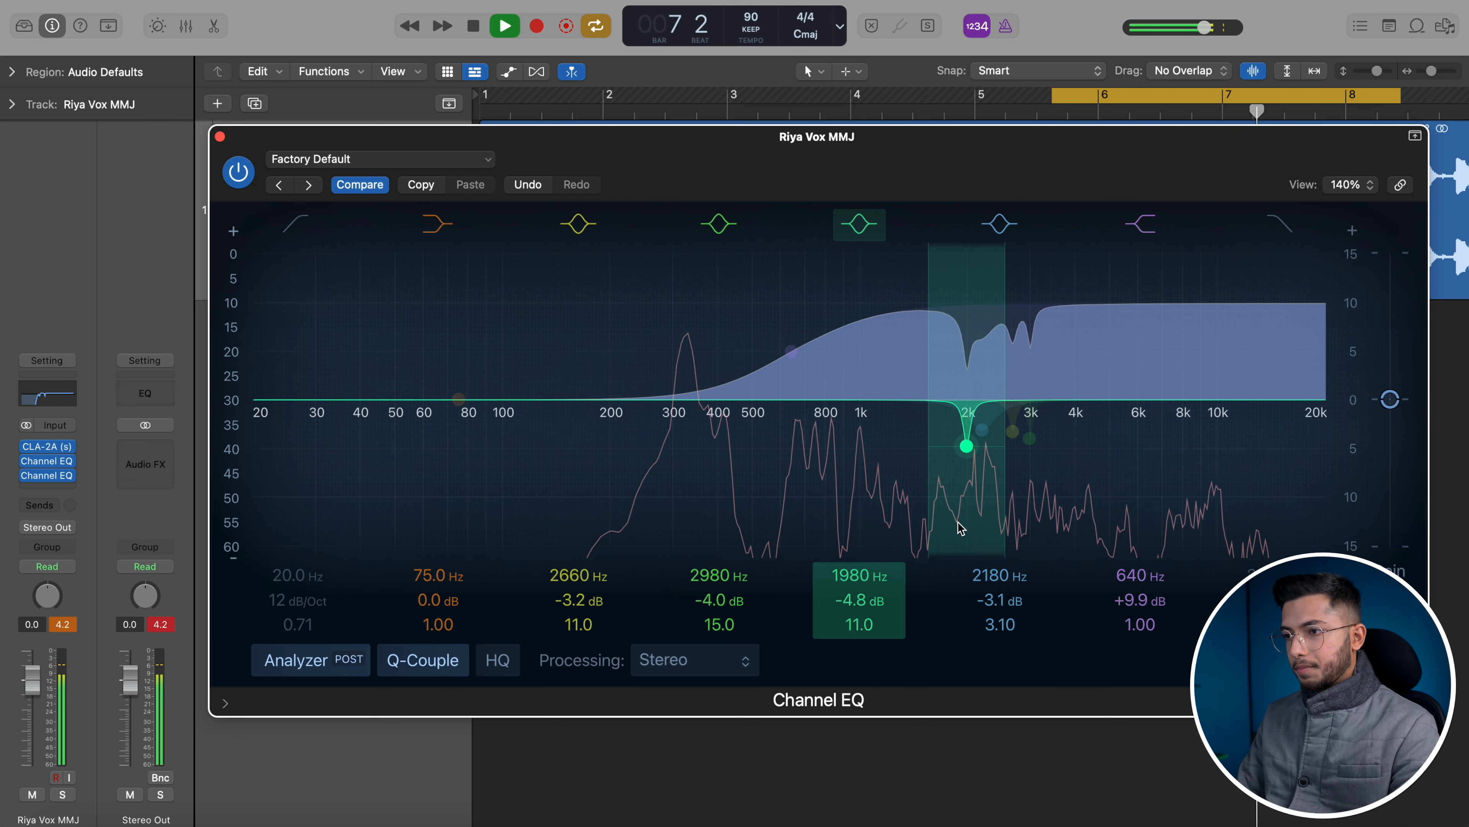
{"action": "left_click", "coordinate": [1041, 461]}
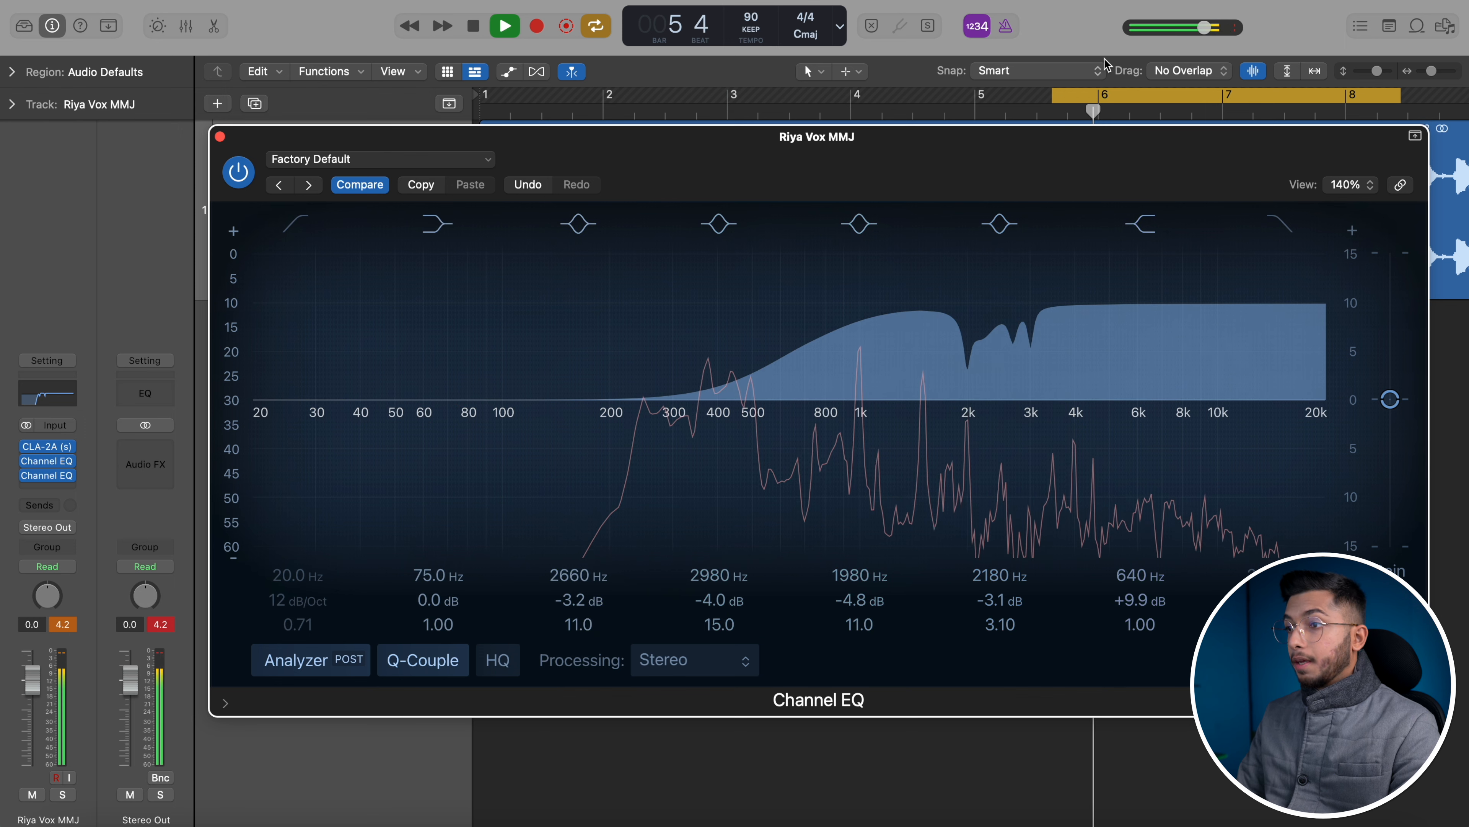
- Turn off looping, restart playback from bar 1, and reduce the high shelf to +2.9 dB at 1380 Hz
{"action": "key", "text": "space"}
{"action": "left_click", "coordinate": [1101, 97]}
{"action": "left_click", "coordinate": [910, 115]}
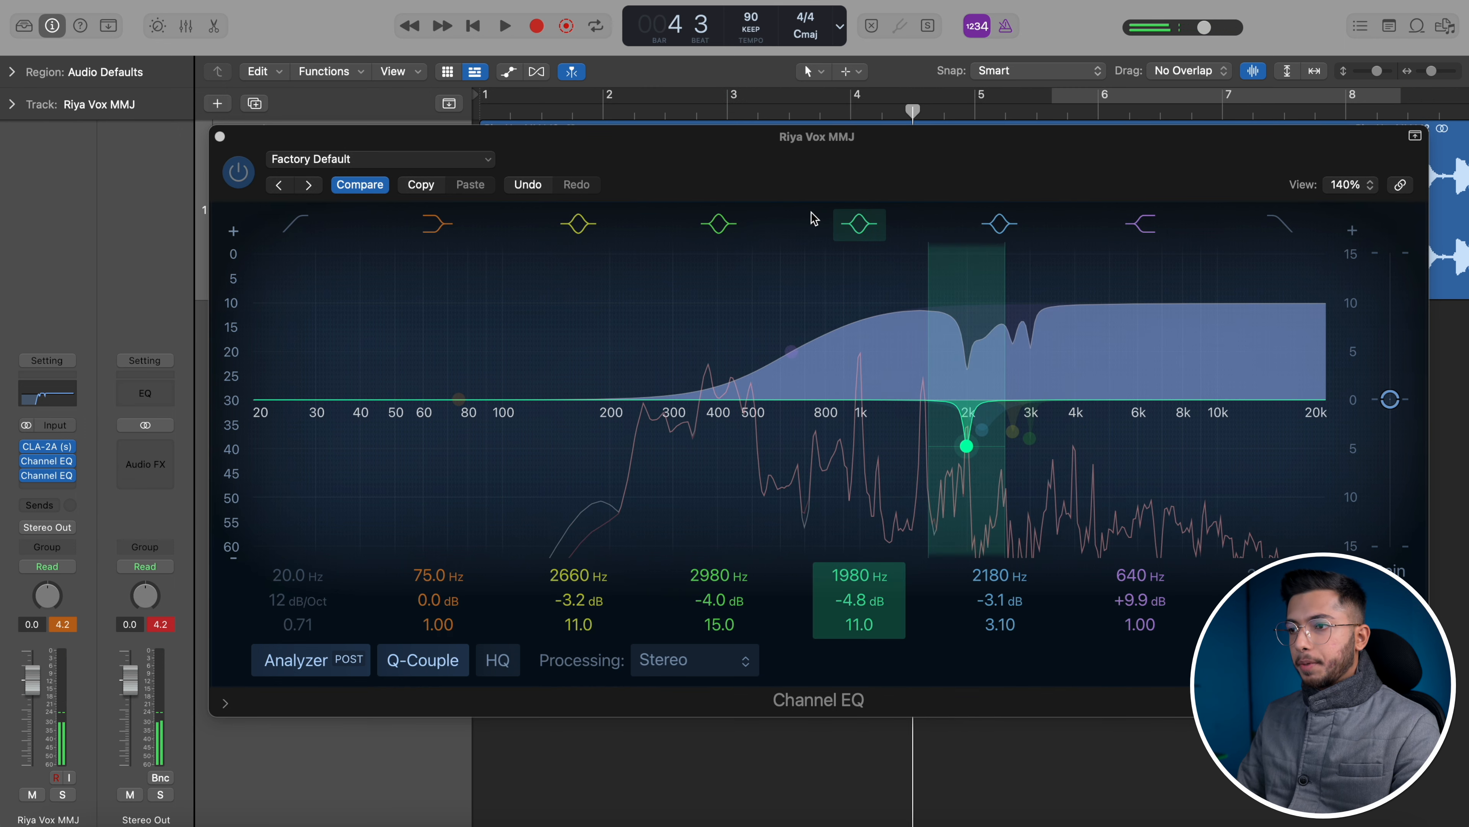
{"action": "left_click_drag", "start_coordinate": [789, 354], "coordinate": [888, 398]}
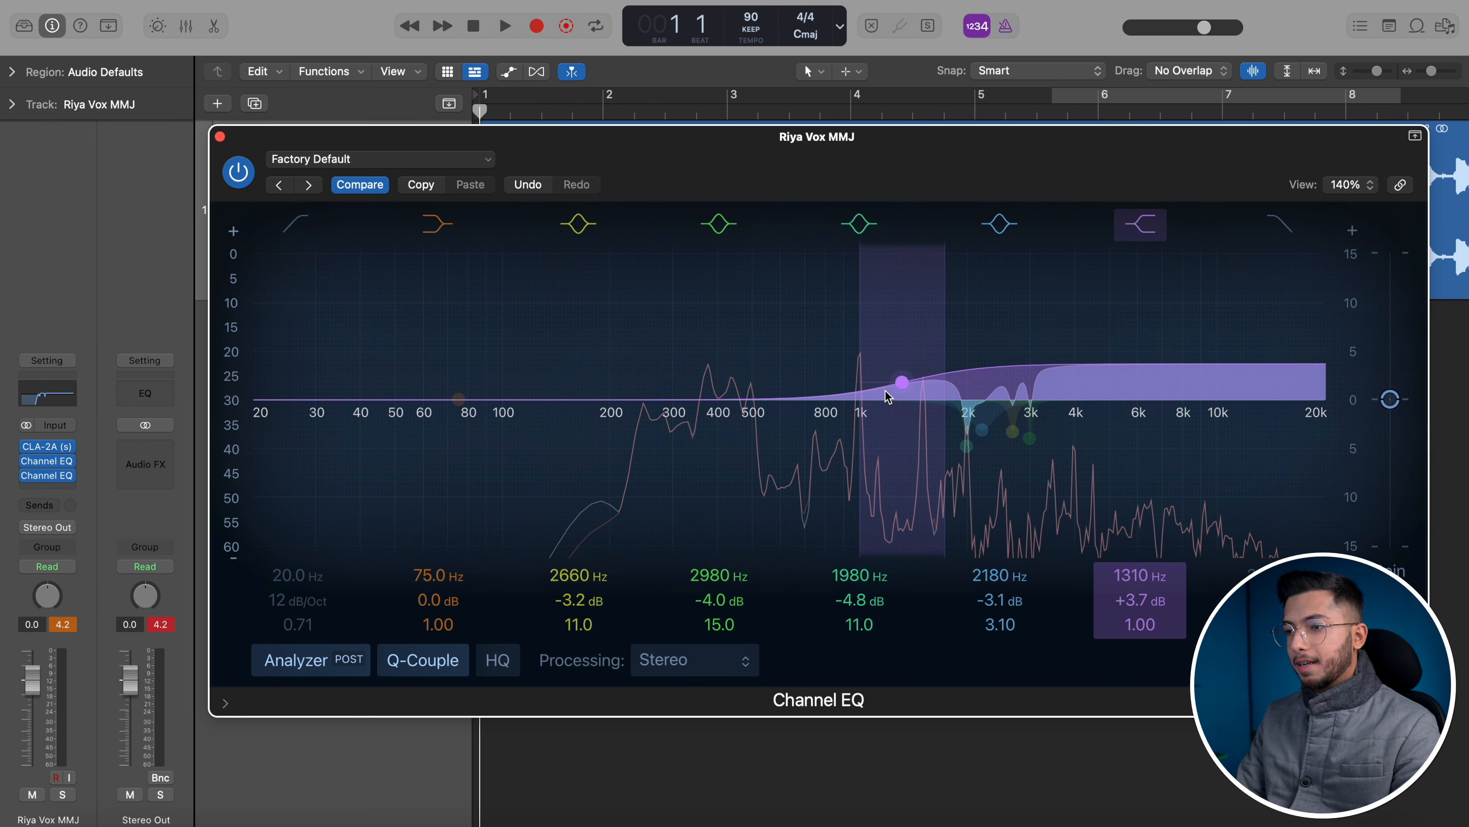
{"action": "key", "text": "space"}
{"action": "mouse_move", "coordinate": [887, 397]}
{"action": "left_mouse_down"}
{"action": "mouse_move", "coordinate": [908, 407]}
{"action": "mouse_move", "coordinate": [860, 396]}
{"action": "mouse_move", "coordinate": [894, 406]}
{"action": "left_mouse_up"}
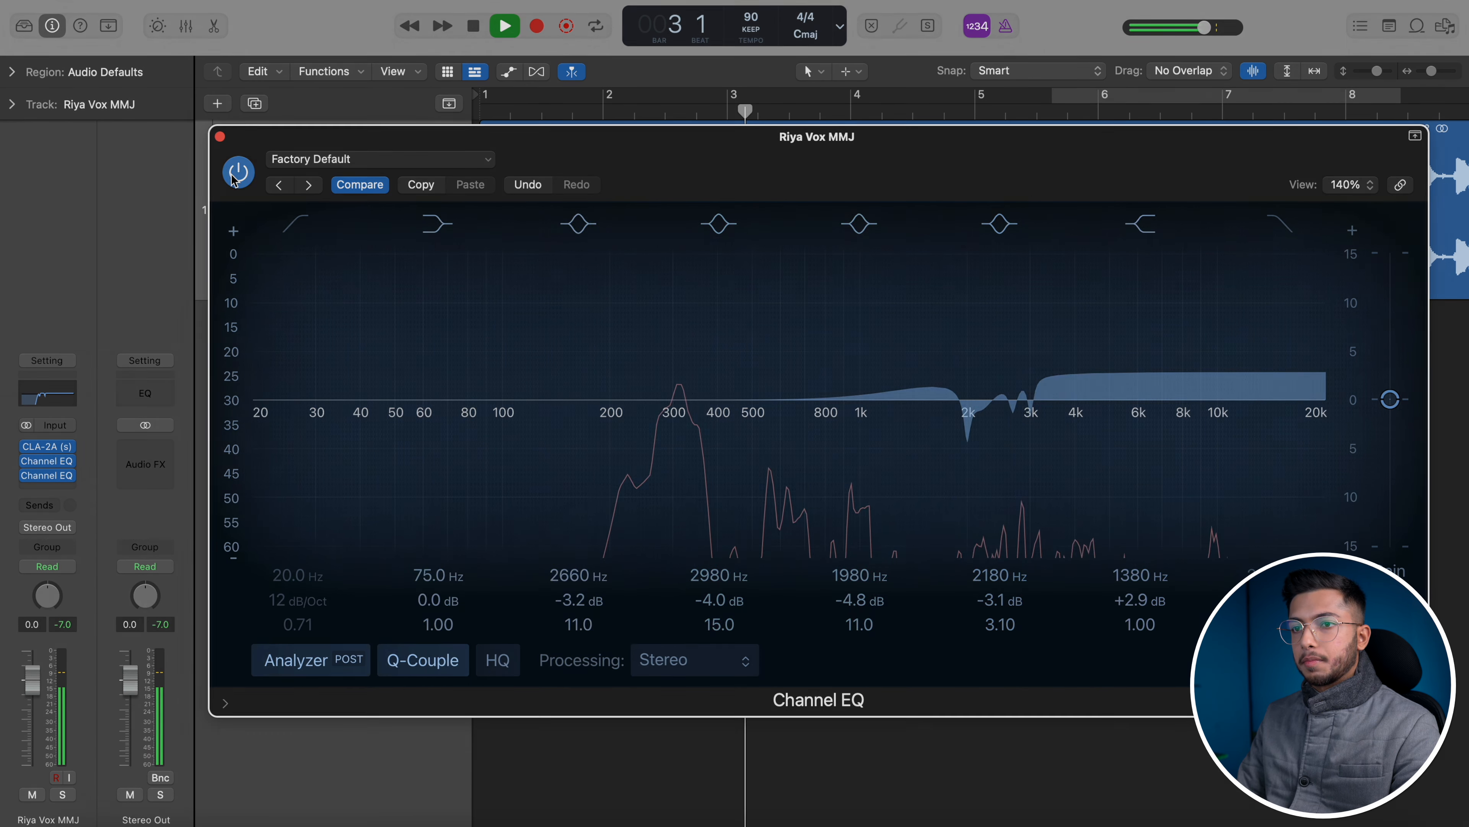
- Compare the vocal with the EQ bypassed and active, and raise the high shelf's frequency to 1450 Hz
{"action": "left_click", "coordinate": [232, 175]}
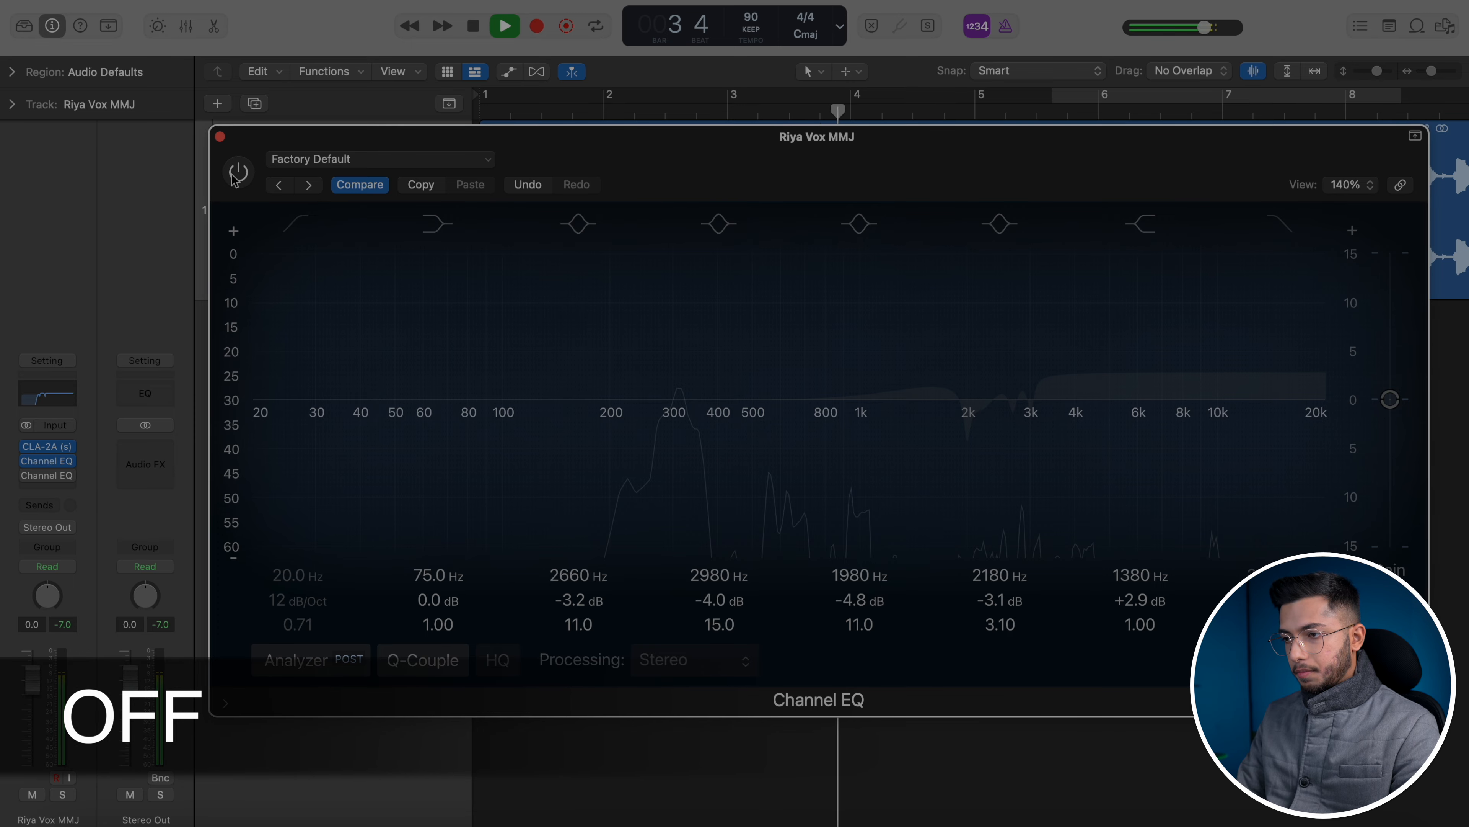
{"action": "left_click", "coordinate": [232, 176]}
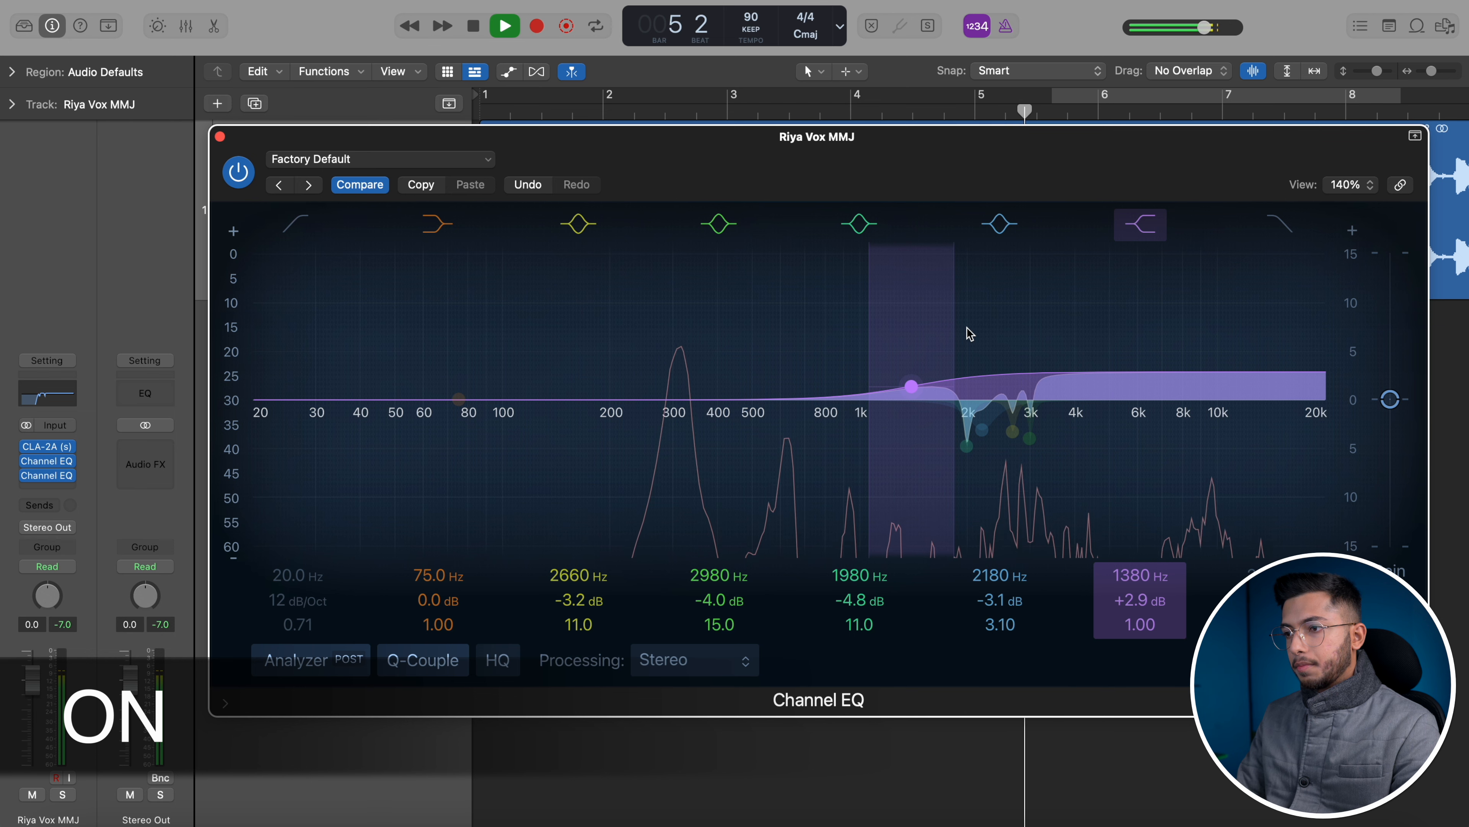
{"action": "left_click_drag", "start_coordinate": [968, 328], "coordinate": [974, 327]}
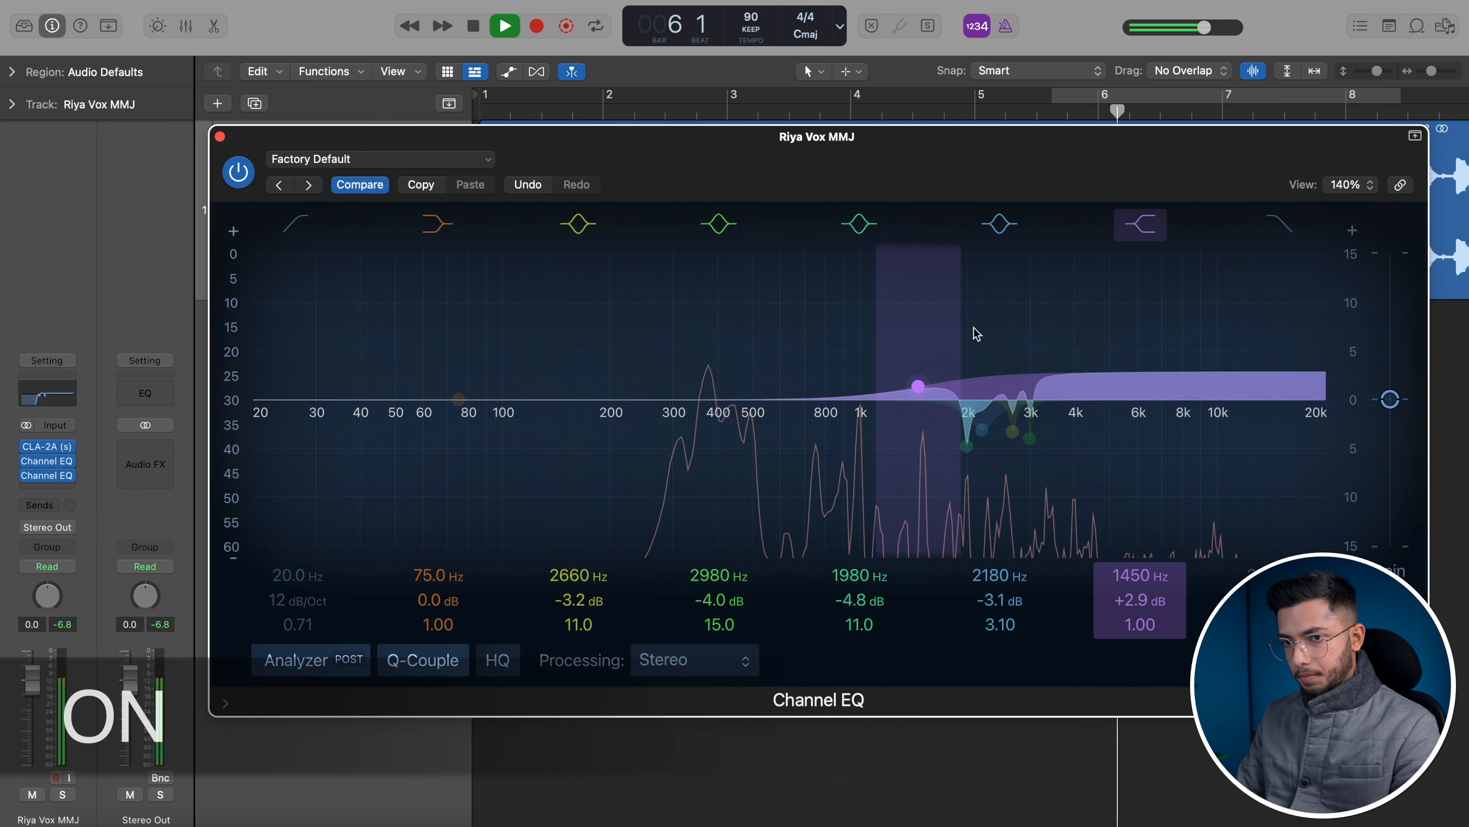
- Try a slight increase of the EQ's master gain during playback, stop playback, and reset the gain to 0 dB
{"action": "left_click_drag", "start_coordinate": [1388, 403], "coordinate": [1388, 398]}
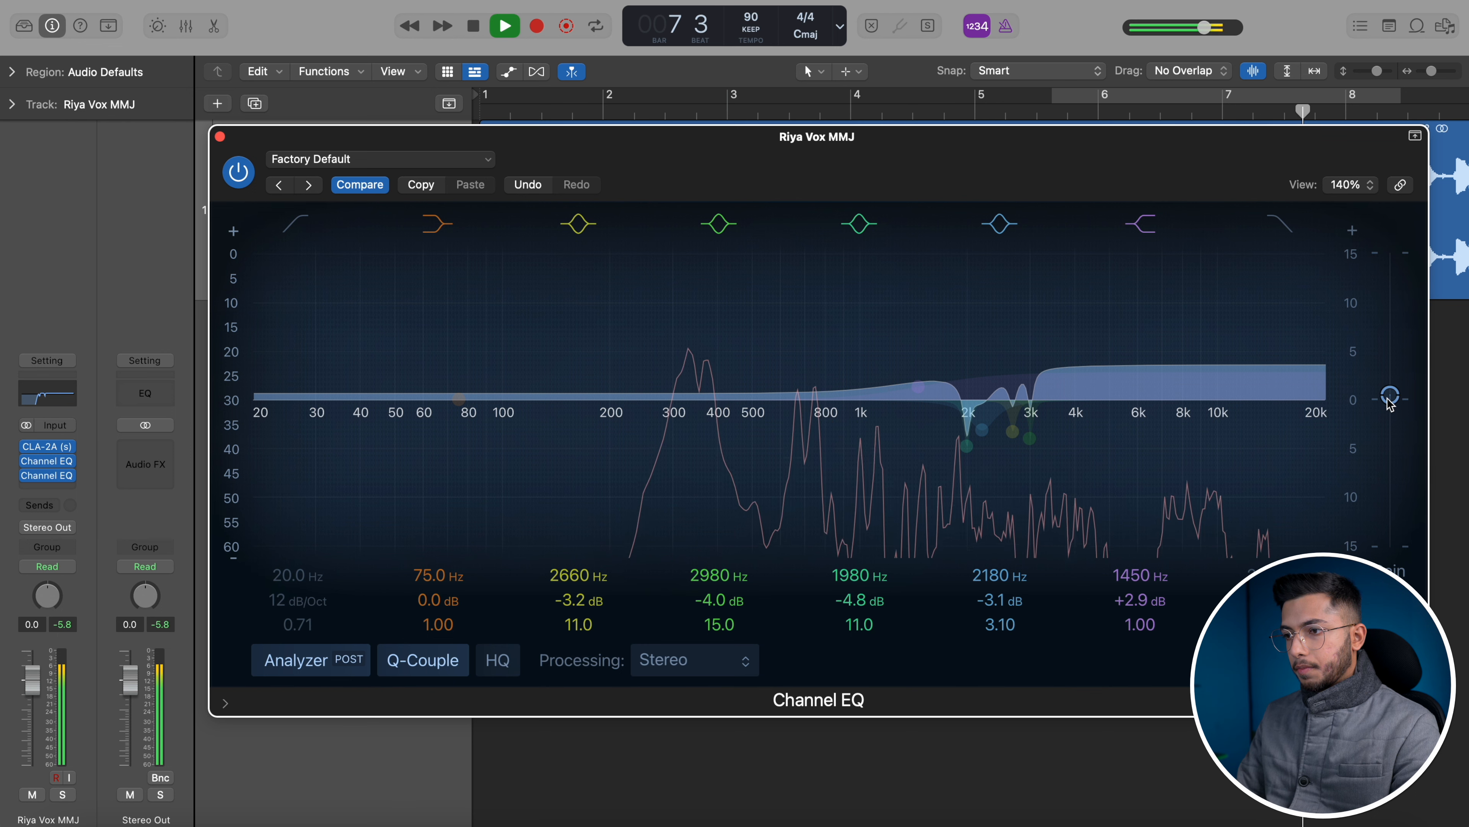
{"action": "key", "text": "space"}
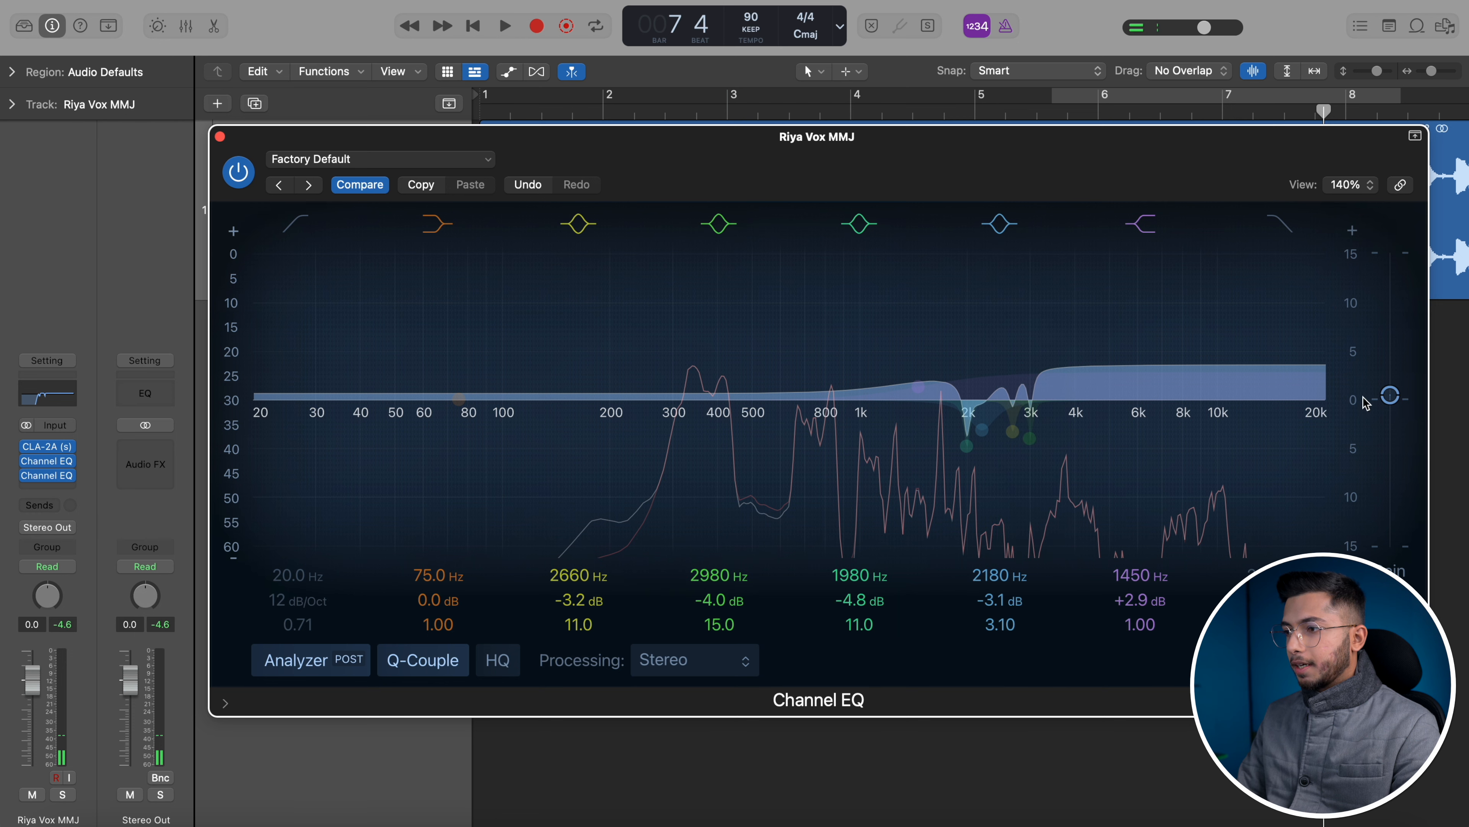
{"action": "left_click", "coordinate": [1389, 396], "text": "alt"}
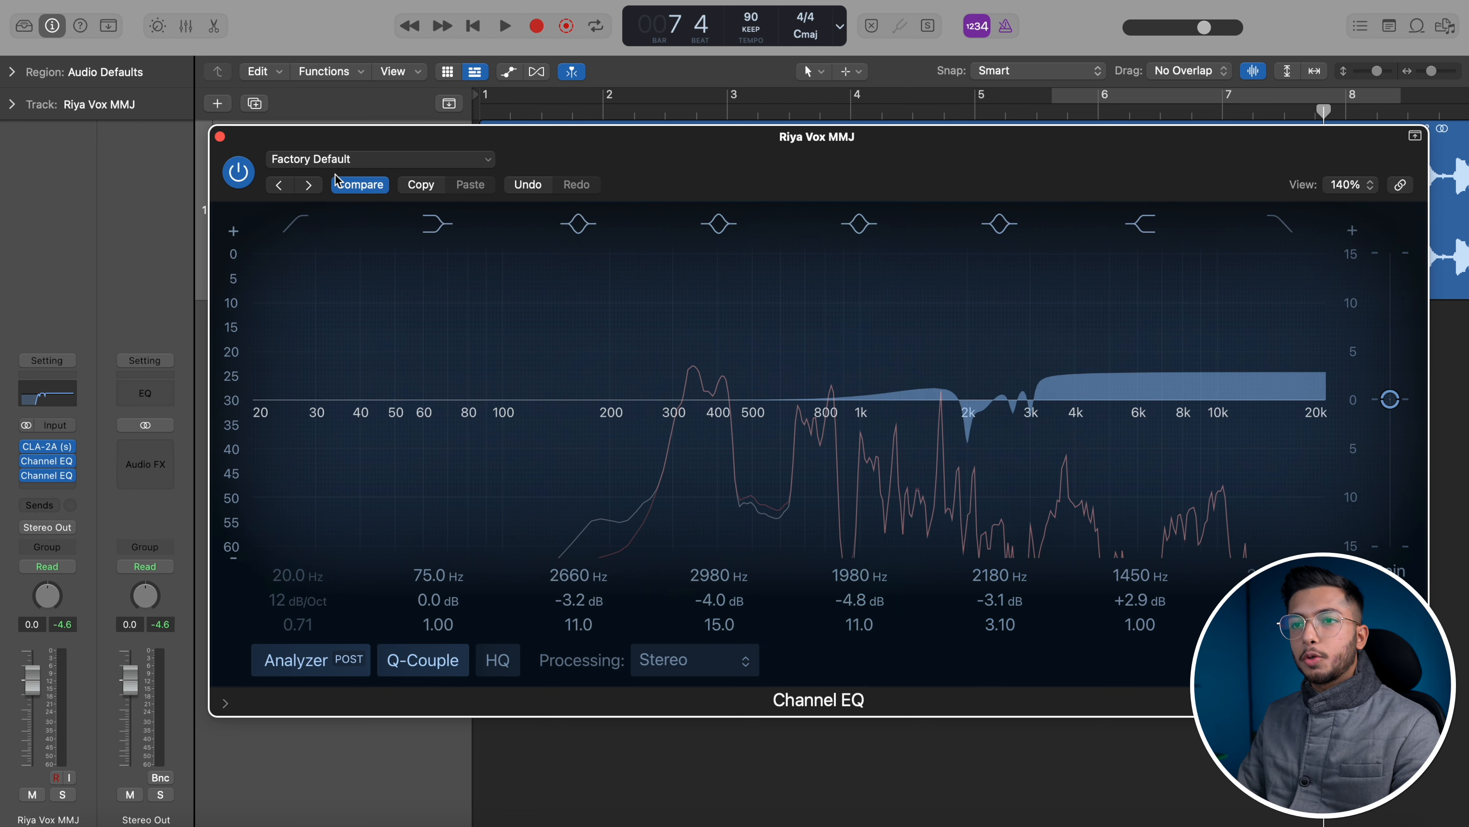
- Close the EQ window and insert a new stereo Channel EQ in the vocal track's next effect slot
{"action": "left_click", "coordinate": [221, 139]}
{"action": "left_click", "coordinate": [47, 490]}
{"action": "mouse_move", "coordinate": [91, 536]}
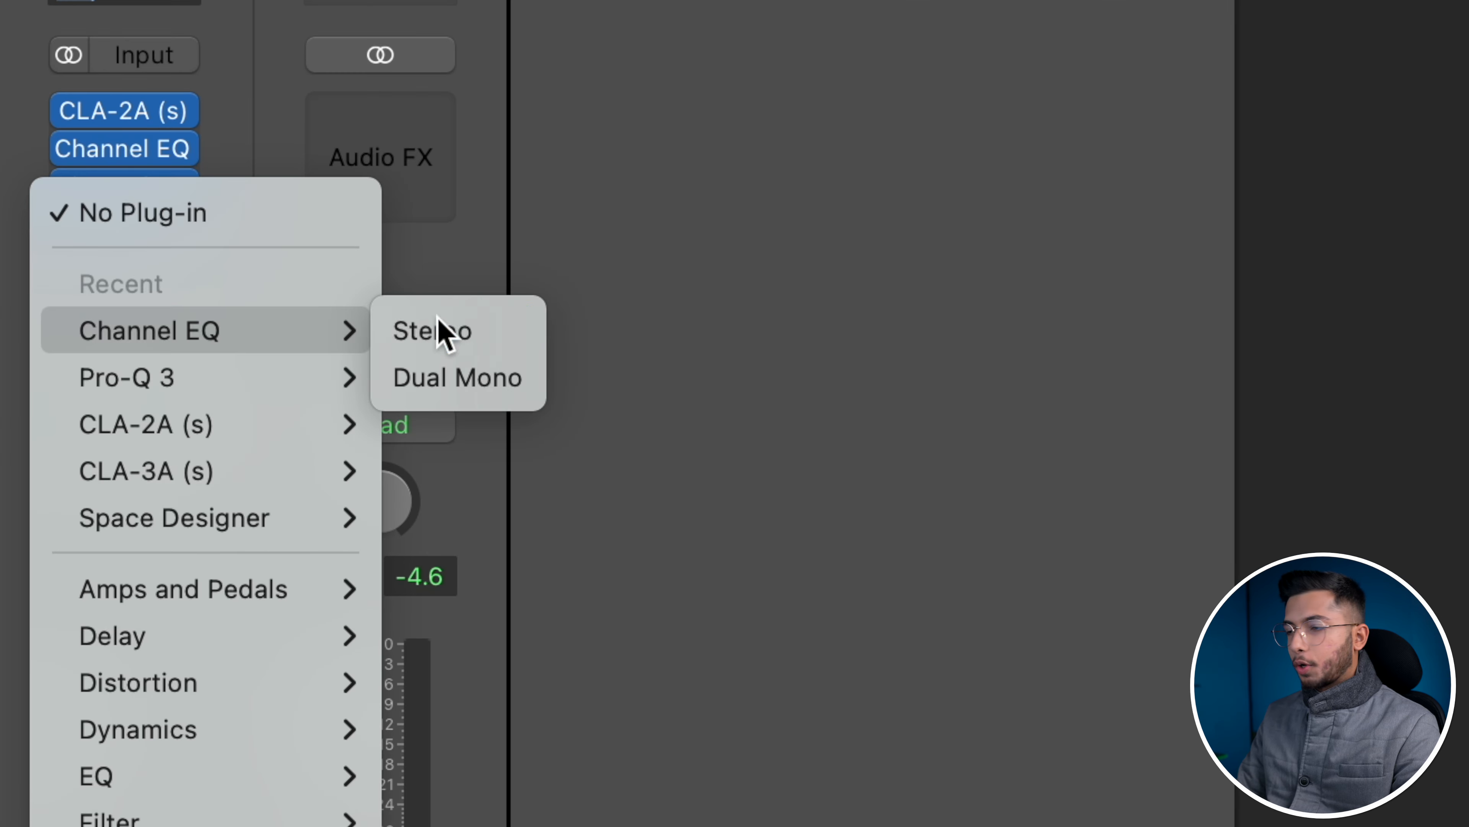
{"action": "left_click", "coordinate": [168, 532]}
{"action": "left_click_drag", "start_coordinate": [870, 240], "coordinate": [797, 154]}
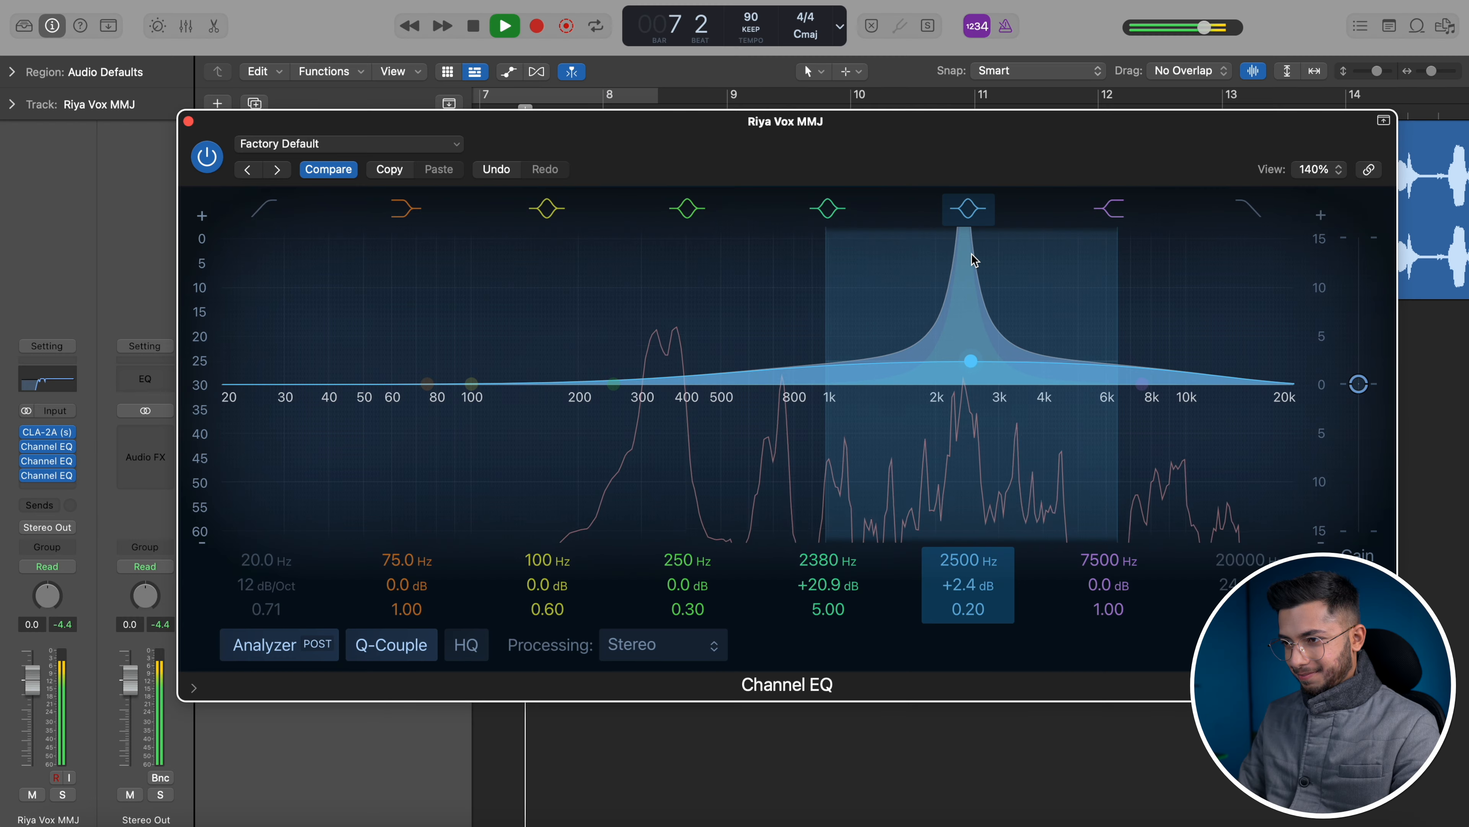
- Notch 2440 Hz by 4.2 dB with Q 5.00, disable the broad 2240 Hz band, and boost 4140 Hz by 1.4 dB with Q 0.83
{"action": "mouse_move", "coordinate": [972, 254]}
{"action": "left_mouse_down"}
{"action": "mouse_move", "coordinate": [953, 256]}
{"action": "mouse_move", "coordinate": [956, 278]}
{"action": "mouse_move", "coordinate": [966, 242]}
{"action": "left_mouse_up"}
{"action": "left_click_drag", "start_coordinate": [827, 584], "coordinate": [826, 584]}
{"action": "left_click", "coordinate": [827, 209]}
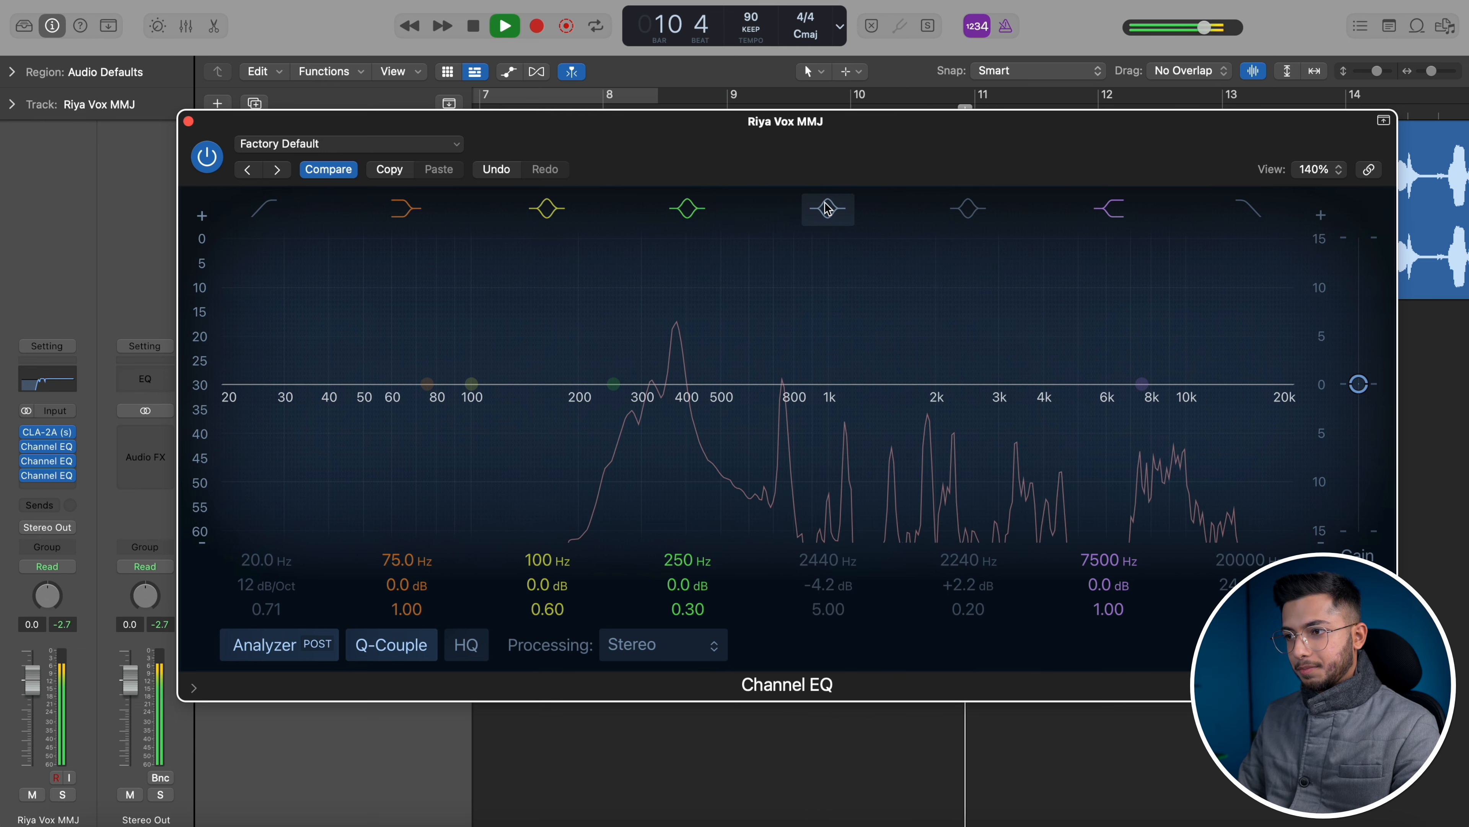
{"action": "left_click", "coordinate": [827, 209]}
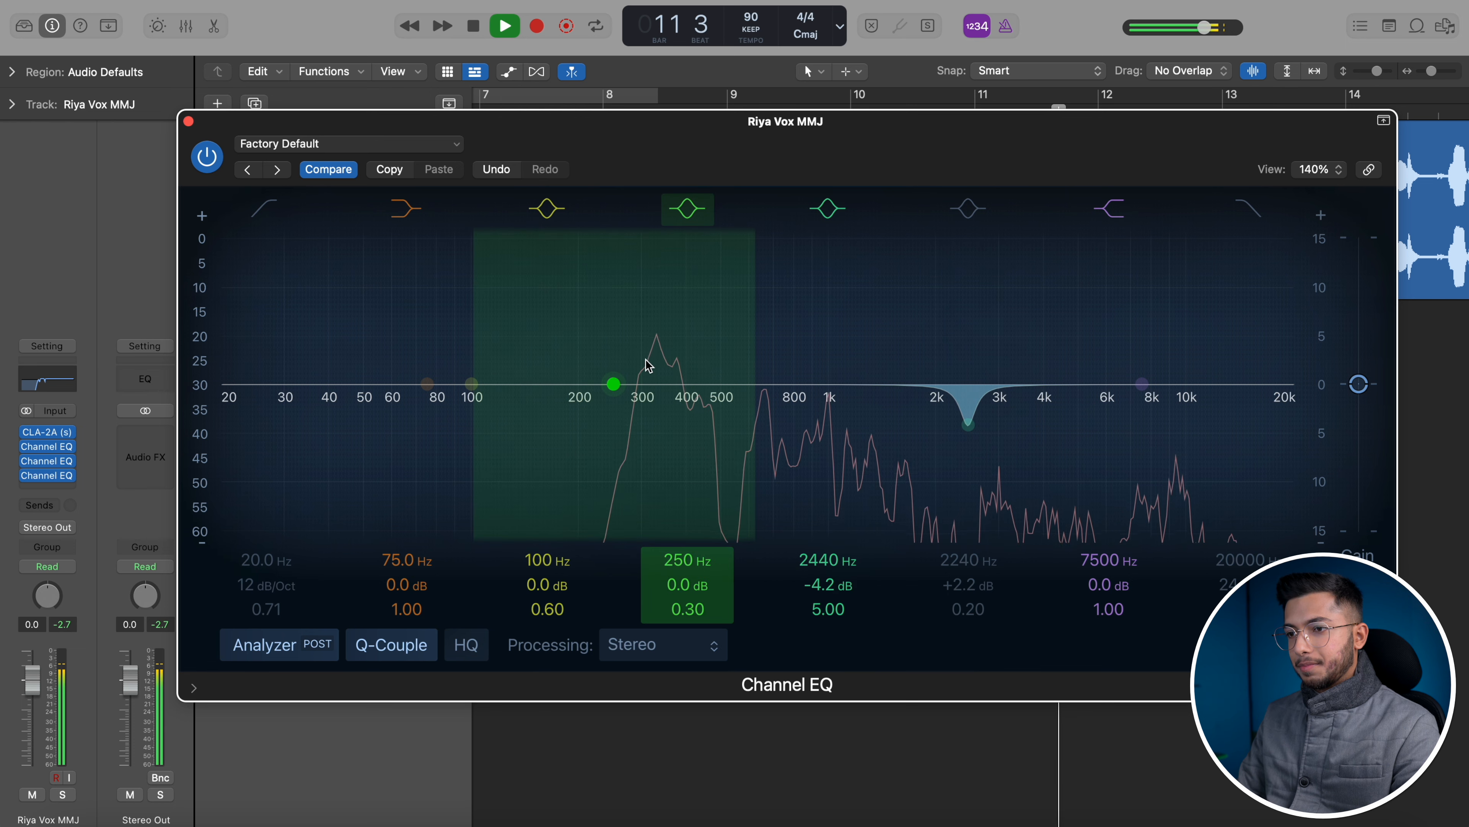
{"action": "left_click_drag", "start_coordinate": [638, 360], "coordinate": [1072, 342]}
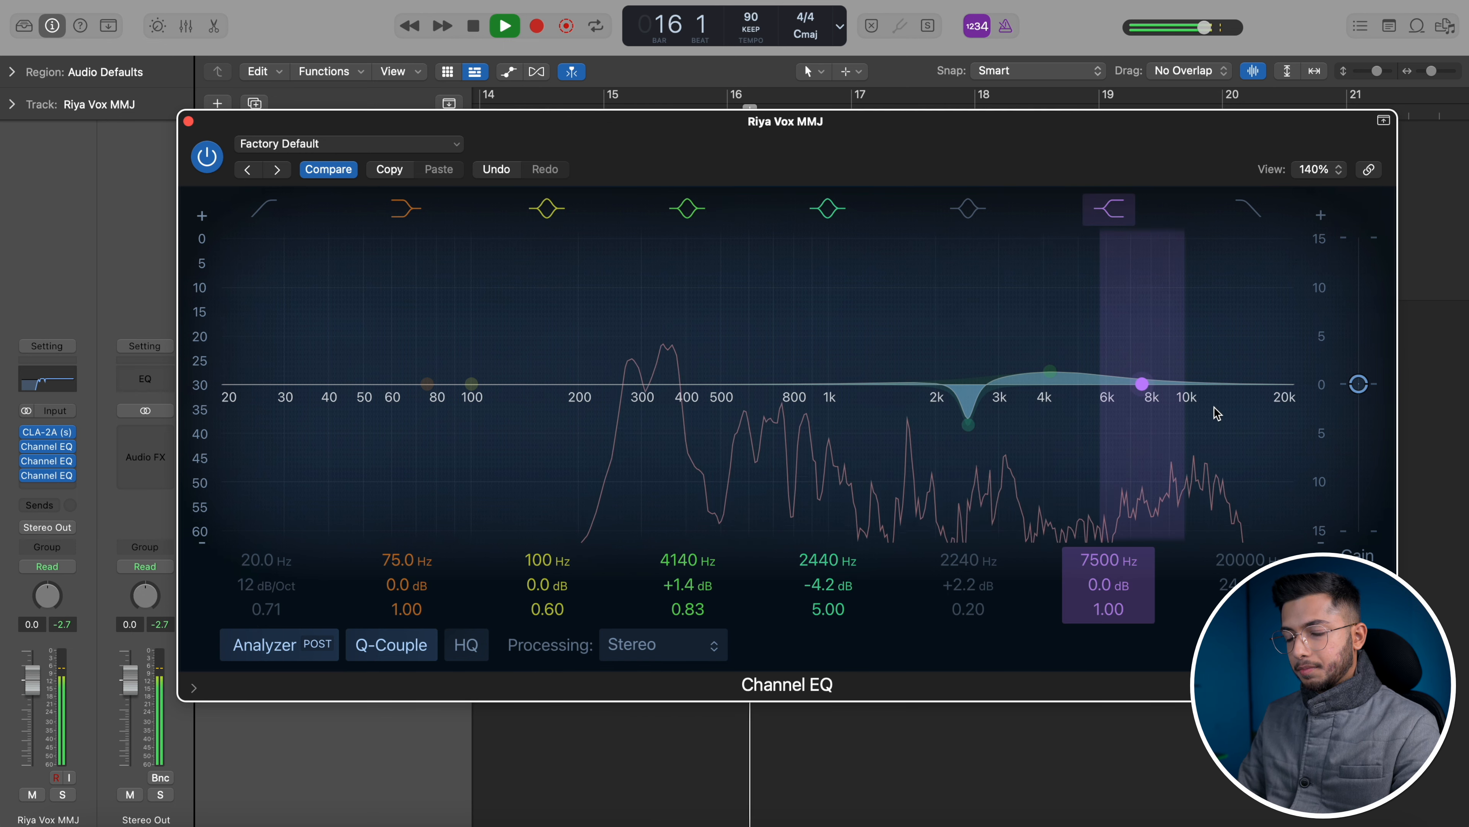
- Try a high shelf at 1780 Hz with +4.6 dB, replay from bar 6, and move the shelf to 1260 Hz with +6.1 dB
{"action": "left_click_drag", "start_coordinate": [1212, 408], "coordinate": [990, 356]}
{"action": "key", "text": "space"}
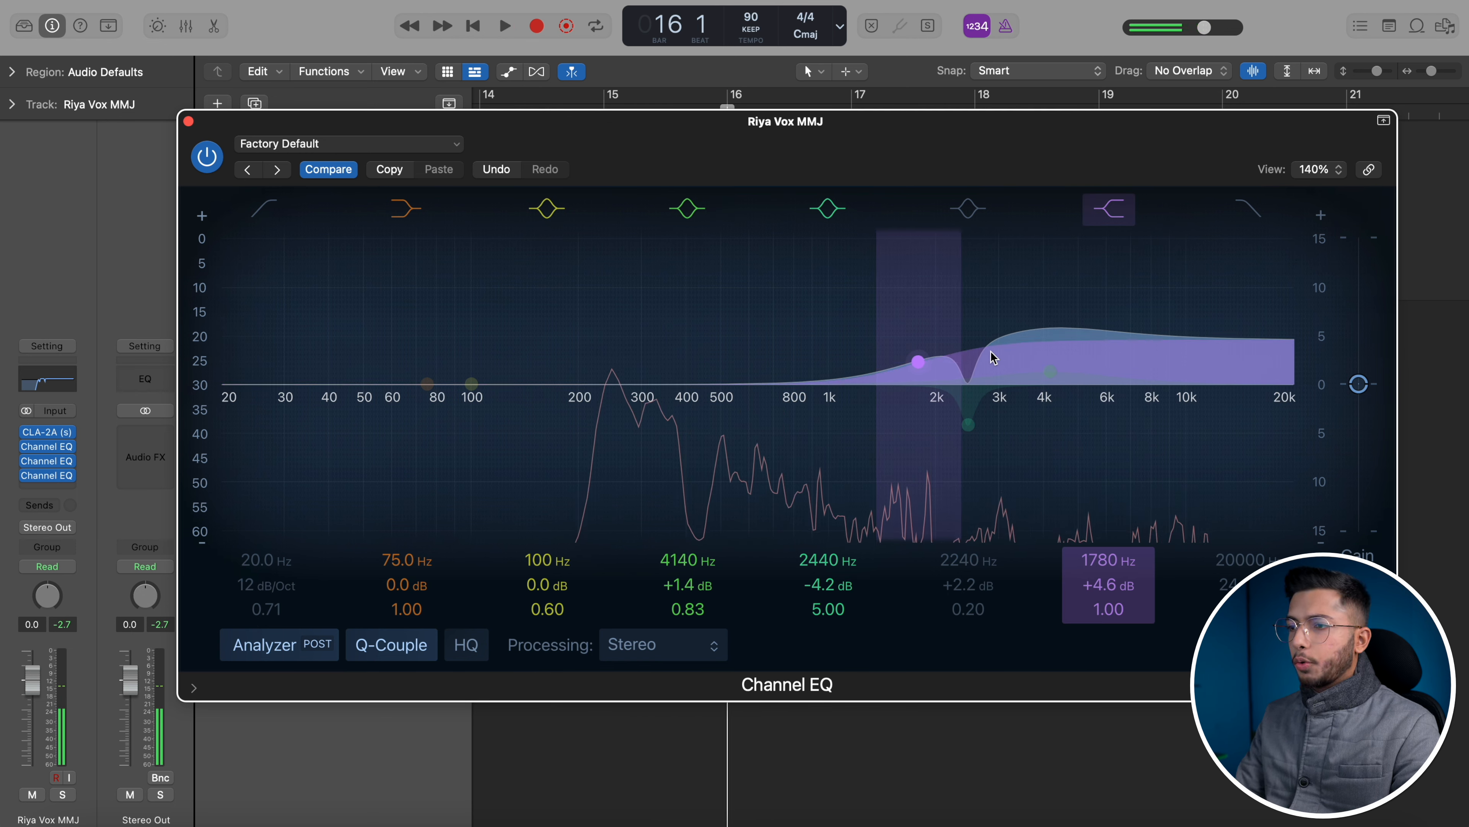
{"action": "key", "text": "comma"}
{"action": "key", "text": "comma"}
{"action": "key", "text": "comma"}
{"action": "key", "text": "comma"}
{"action": "key", "text": "comma"}
{"action": "key", "text": "comma"}
{"action": "key", "text": "comma"}
{"action": "key", "text": "comma"}
{"action": "key", "text": "comma"}
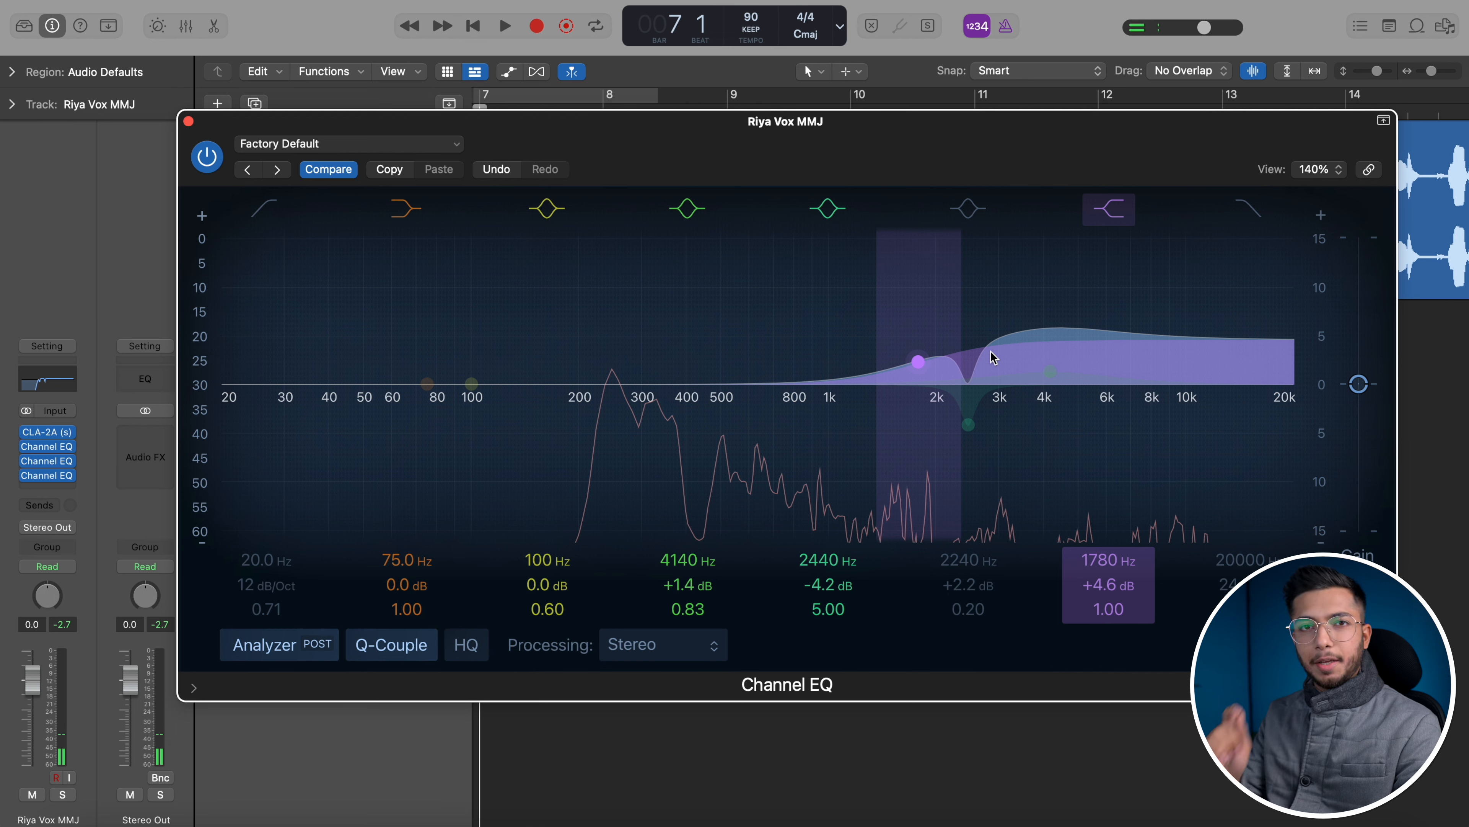
{"action": "key", "text": "comma"}
{"action": "key", "text": "space"}
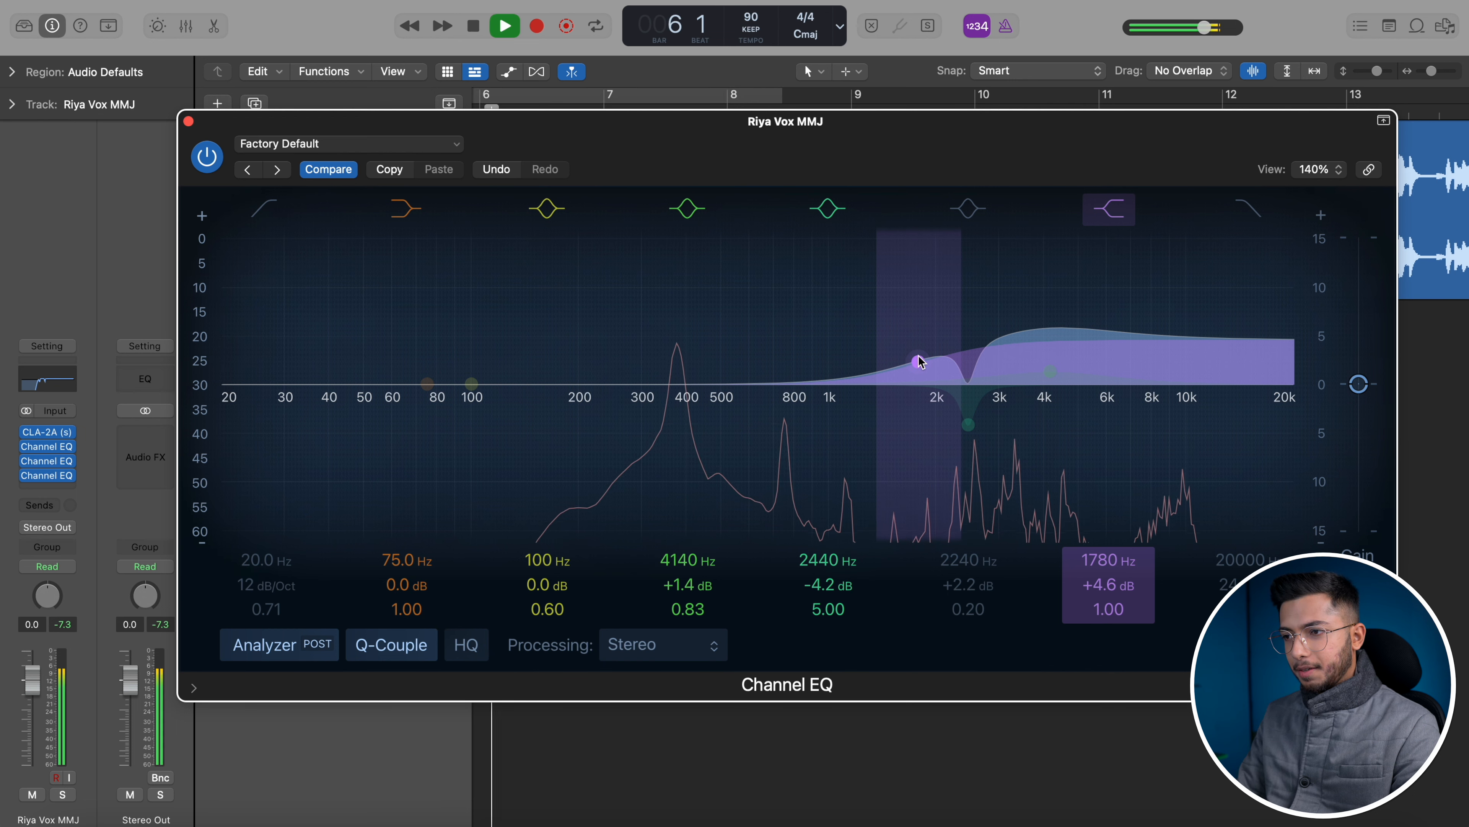
{"action": "left_click_drag", "start_coordinate": [918, 360], "coordinate": [866, 342]}
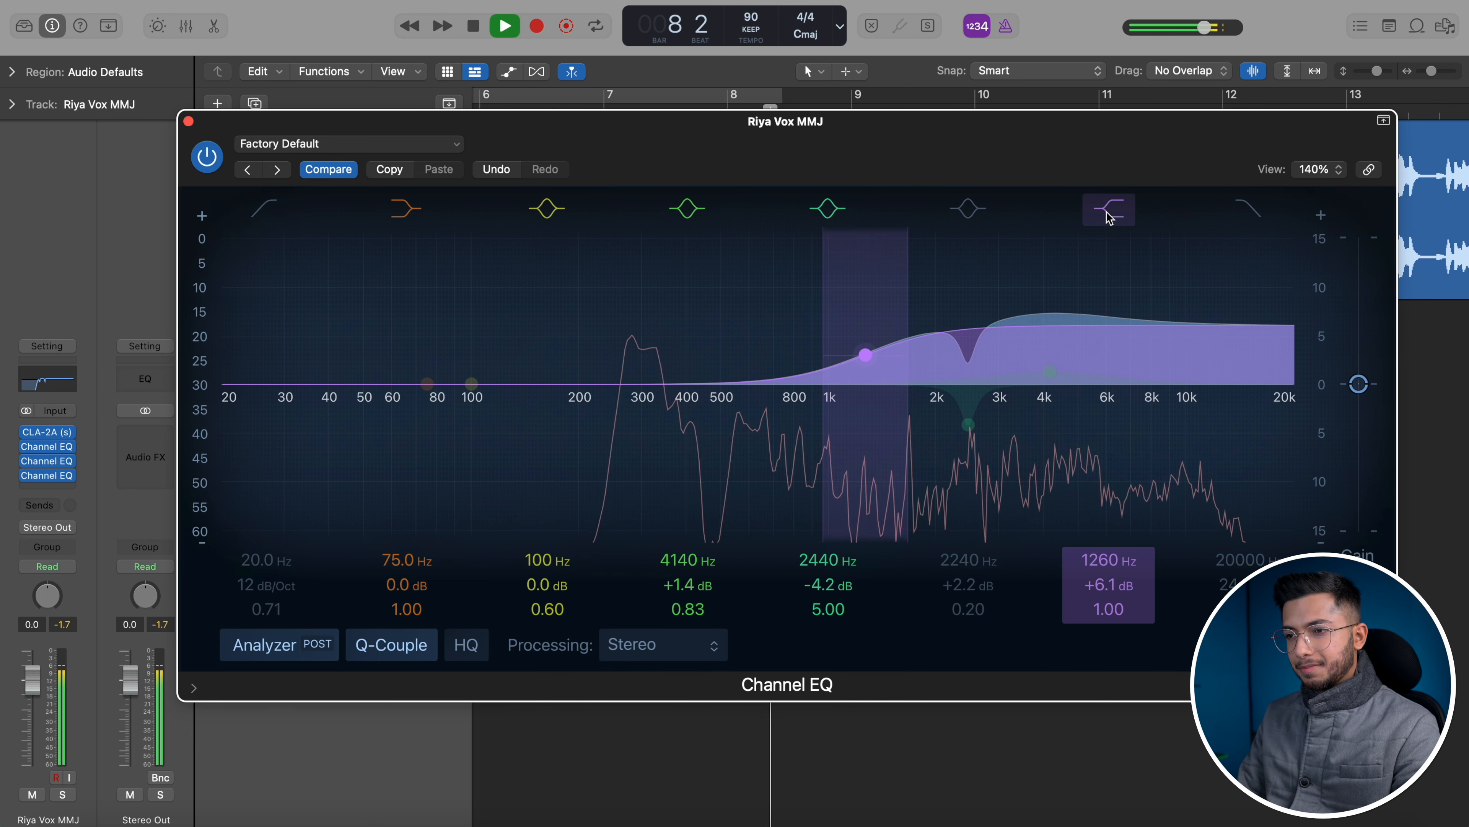
- Sweep the 100 Hz band up to the vocal resonance and notch it at 1880 Hz with -3.8 dB and Q 10.0
{"action": "left_click_drag", "start_coordinate": [472, 384], "coordinate": [938, 147]}
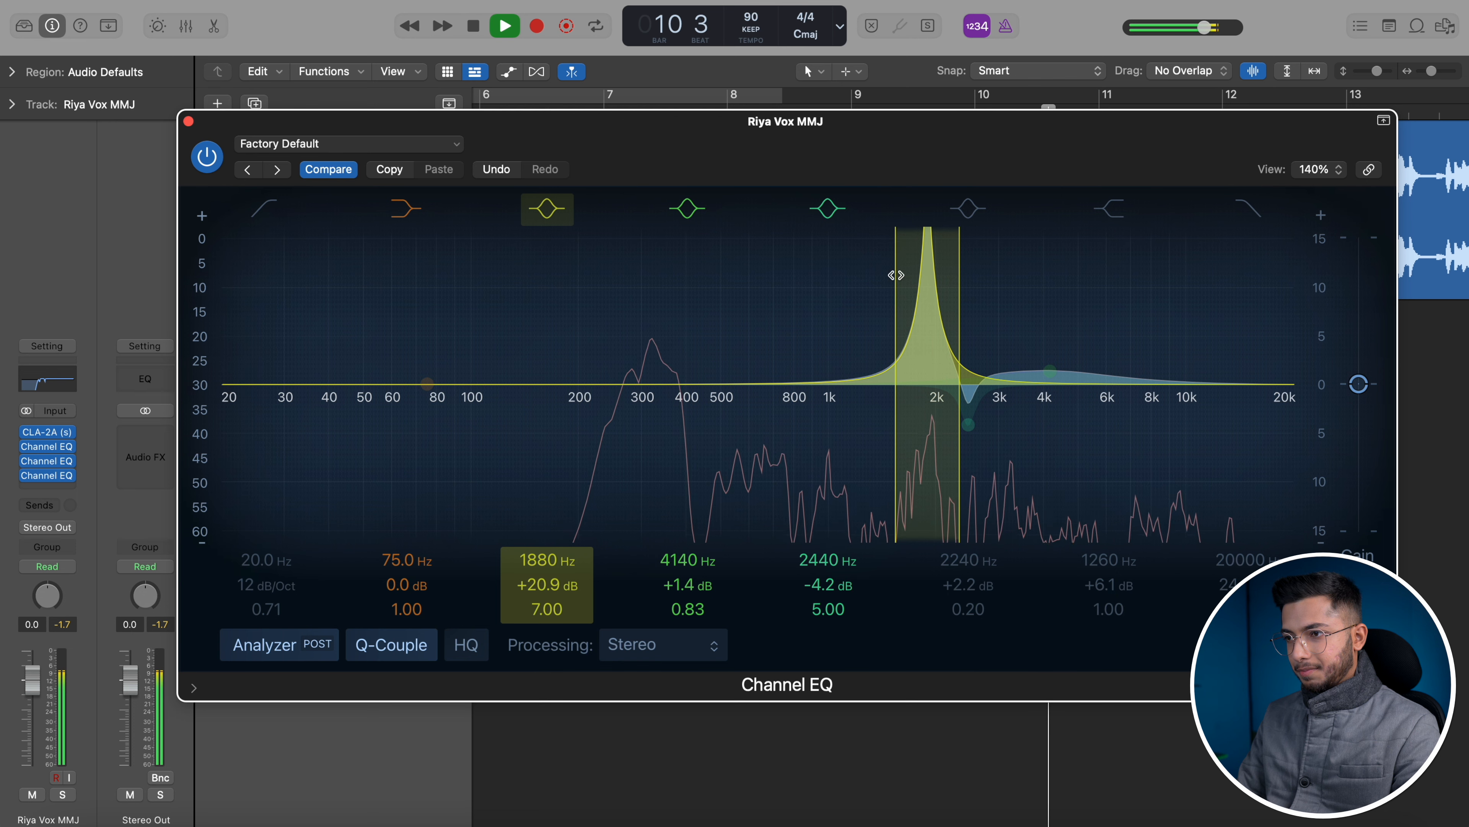
{"action": "scroll", "coordinate": [918, 288], "scroll_direction": "up", "scroll_amount": 3}
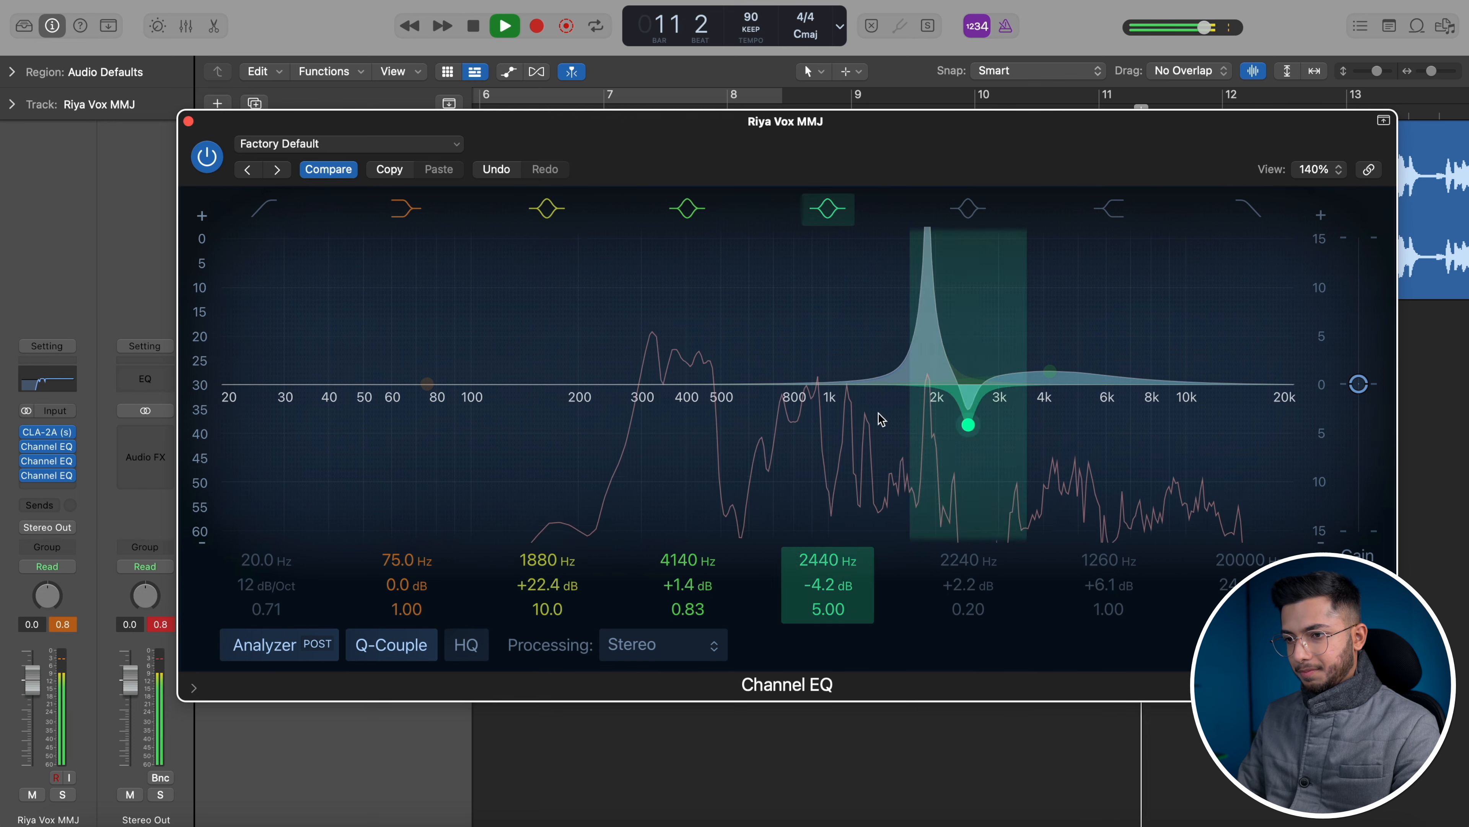
{"action": "left_click_drag", "start_coordinate": [547, 584], "coordinate": [551, 589]}
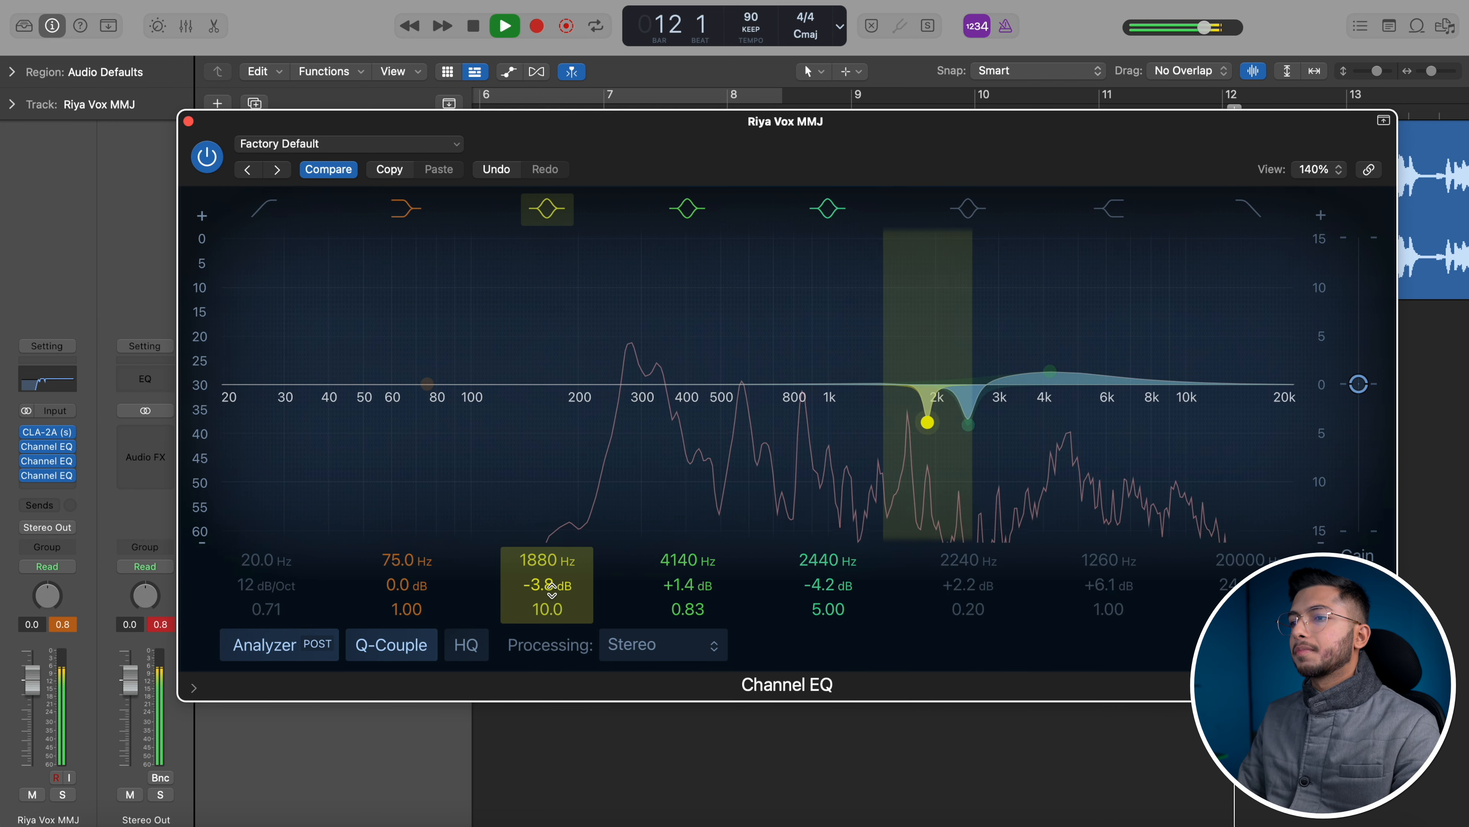
- Compare the vocal with this Channel EQ bypassed and active, stop playback, and close the EQ window
{"action": "left_click", "coordinate": [208, 157]}
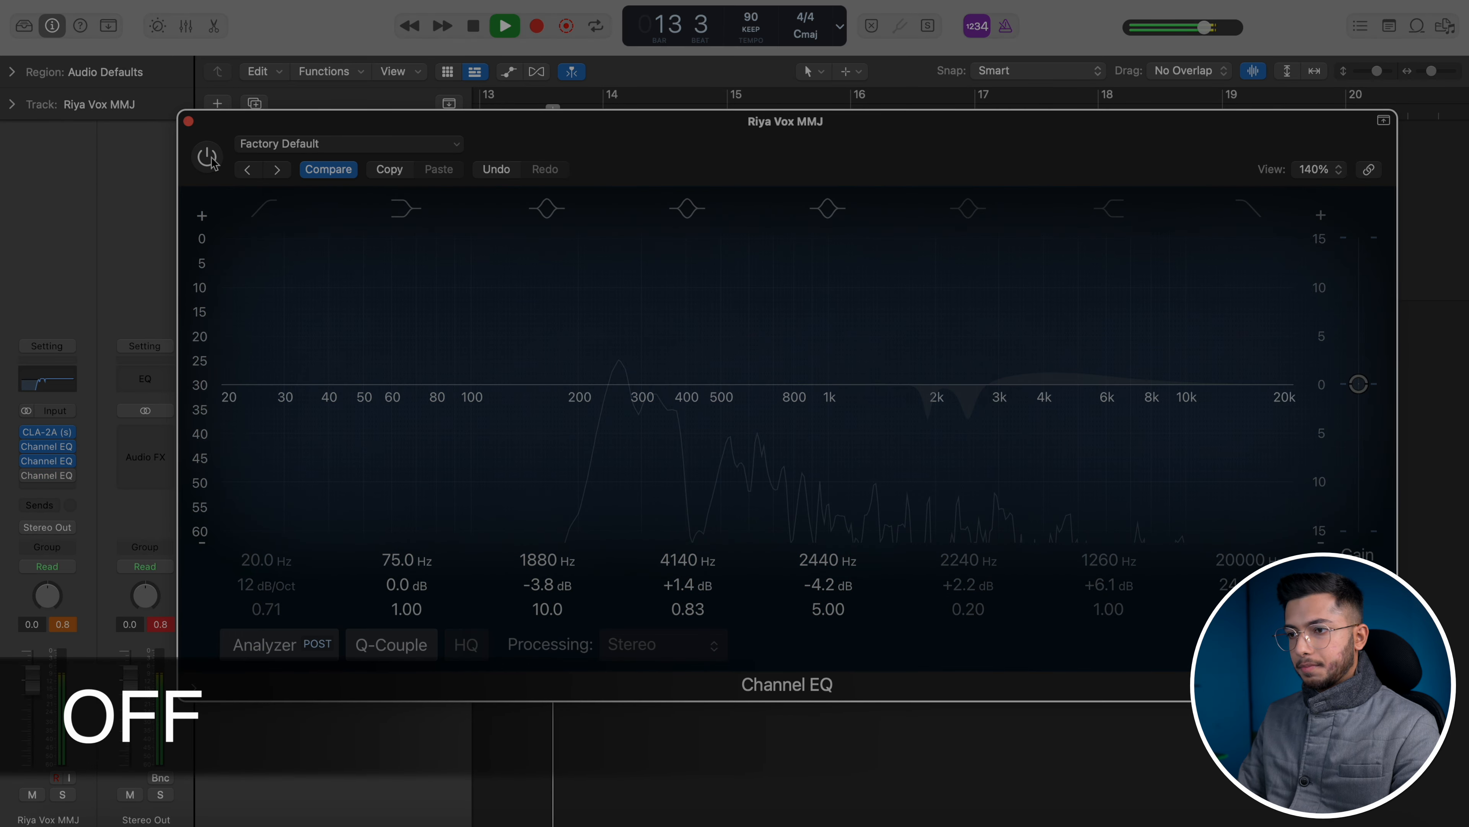
{"action": "left_click", "coordinate": [208, 158]}
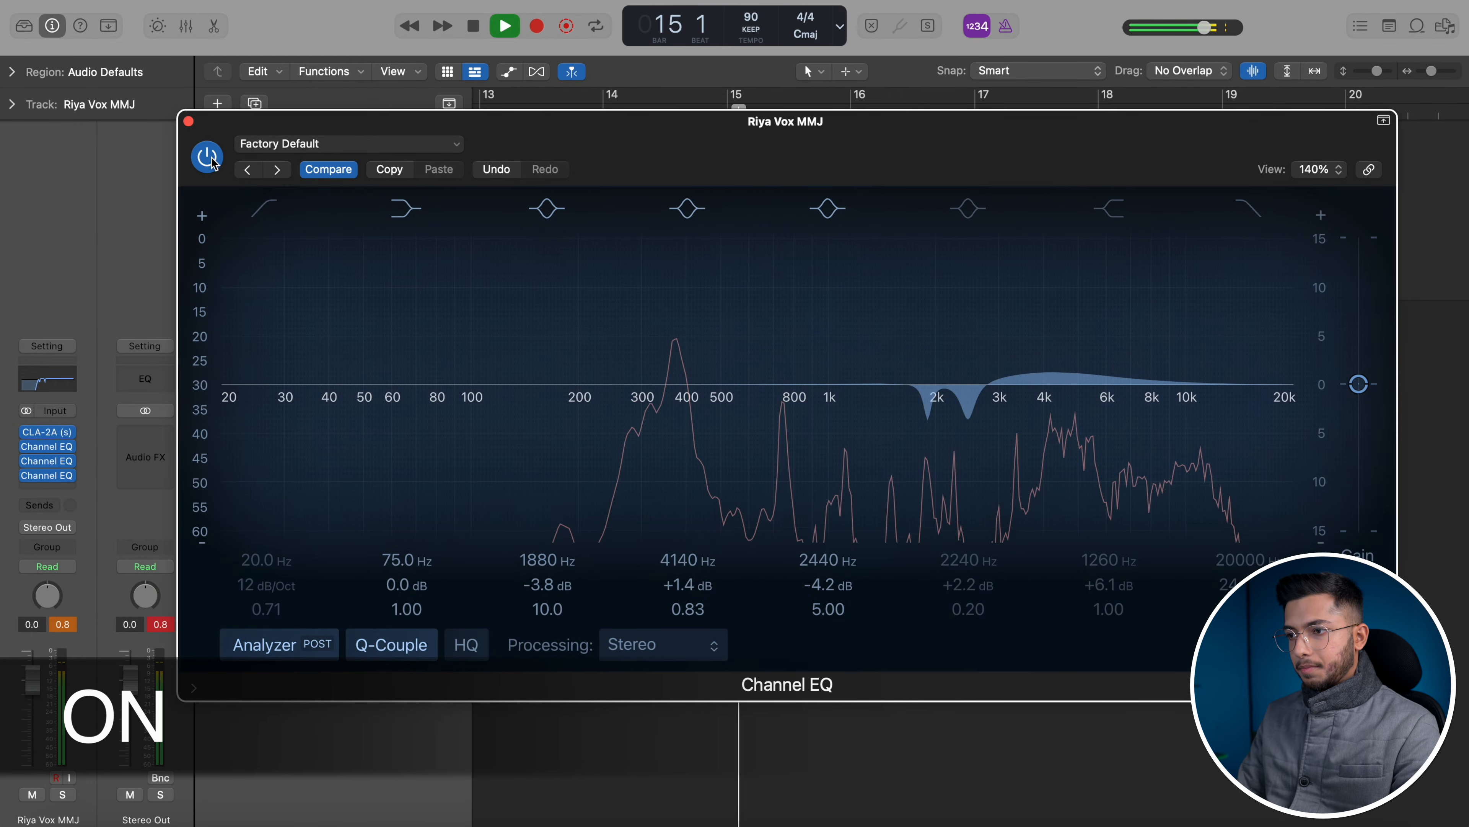
{"action": "left_click", "coordinate": [208, 157]}
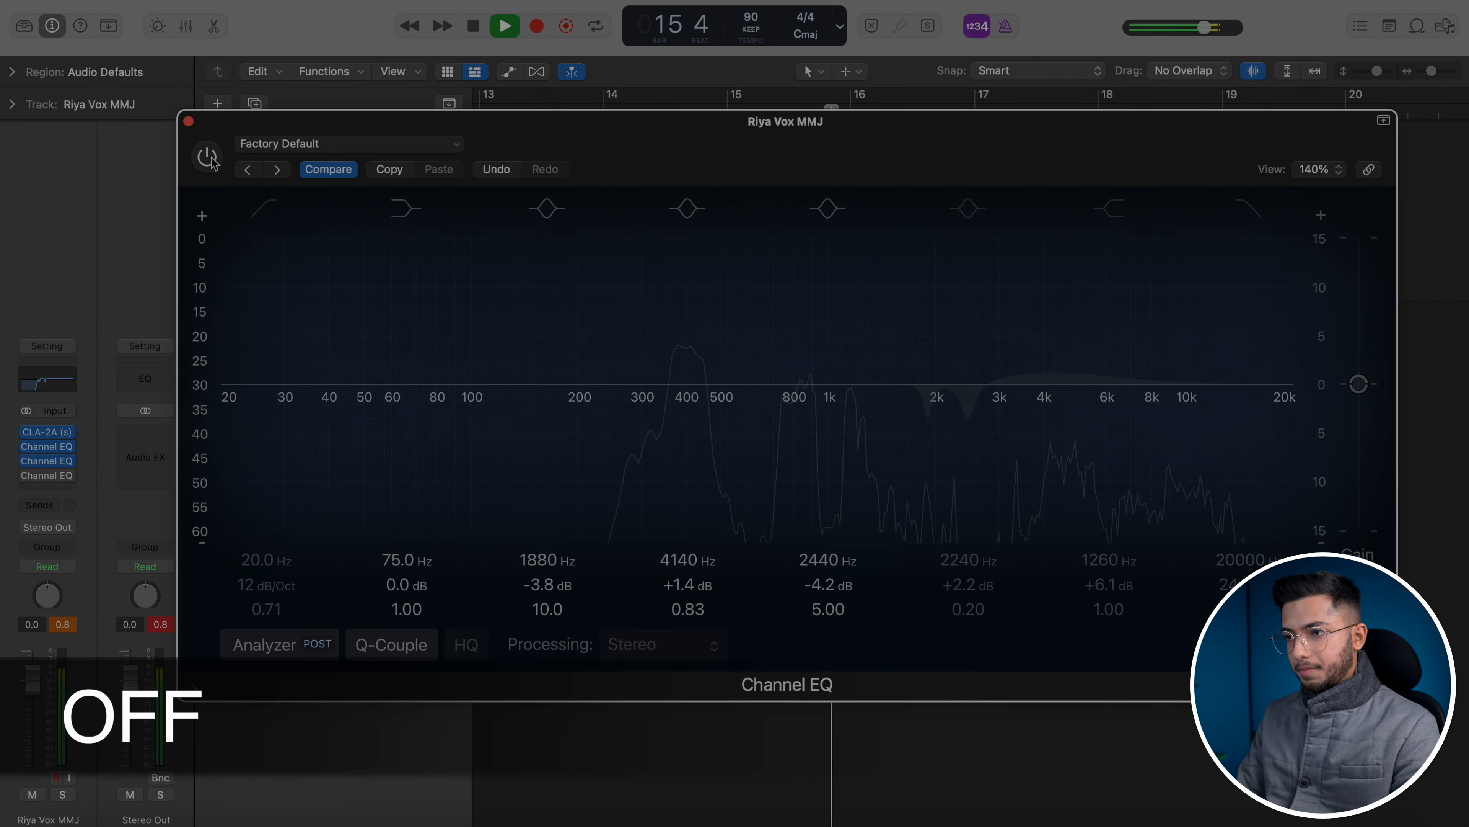
{"action": "left_click", "coordinate": [208, 157]}
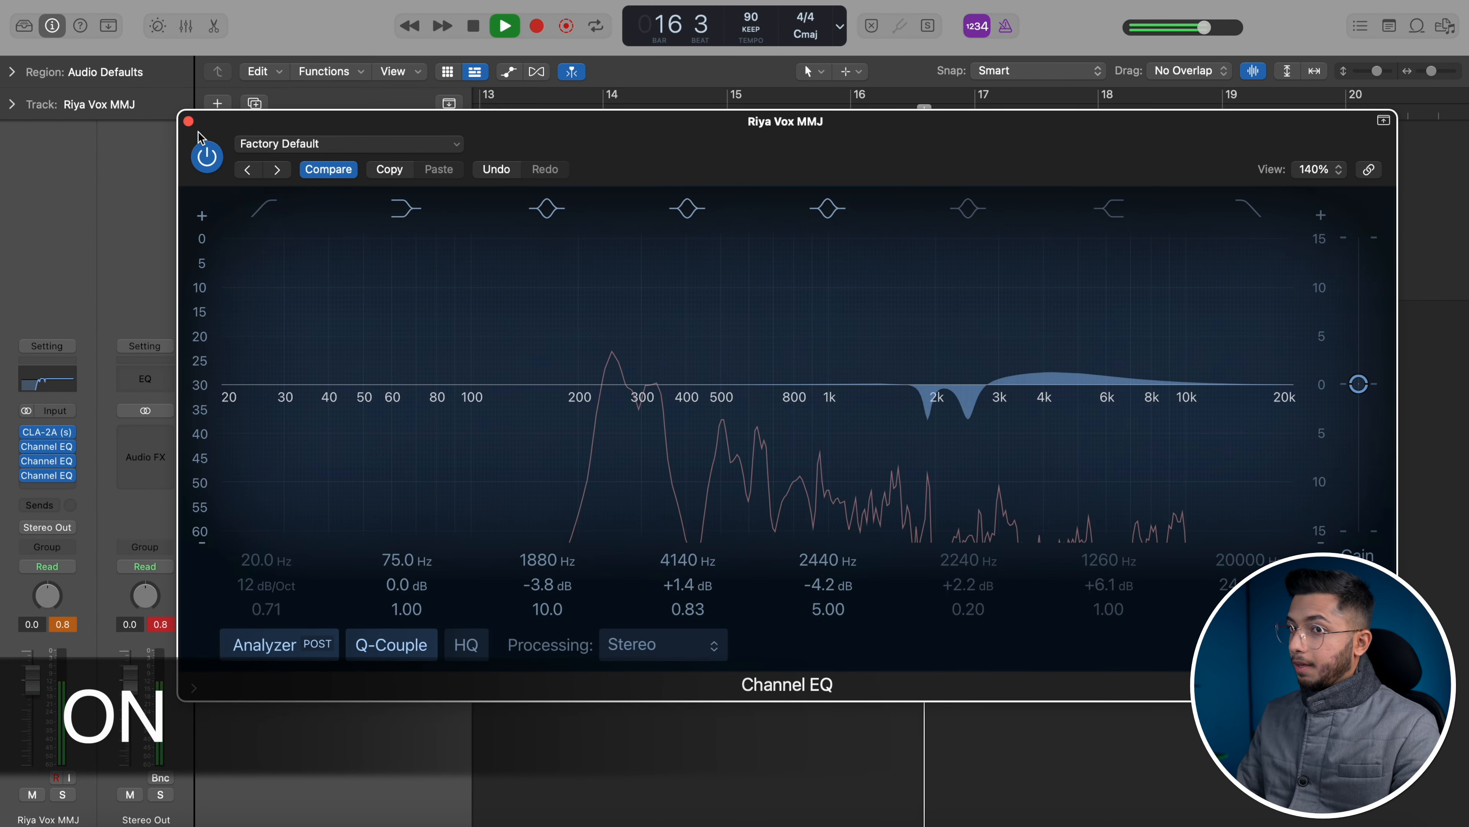
{"action": "key", "text": "space"}
{"action": "left_click", "coordinate": [188, 121]}
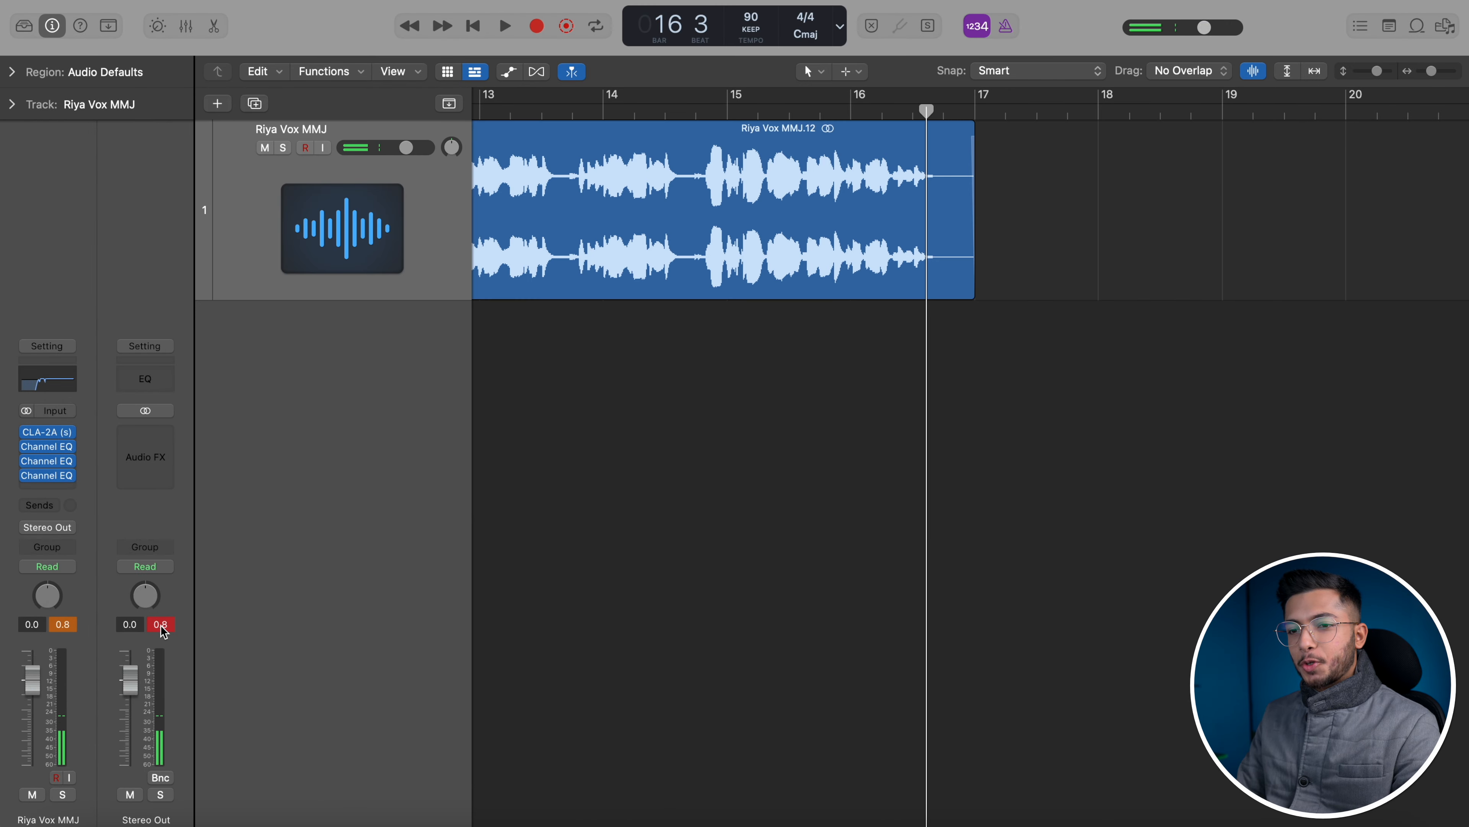
- Play the vocal from bar 1 and compare it with all three Channel EQs bypassed and active
{"action": "scroll", "coordinate": [829, 408], "scroll_direction": "left", "scroll_amount": 15}
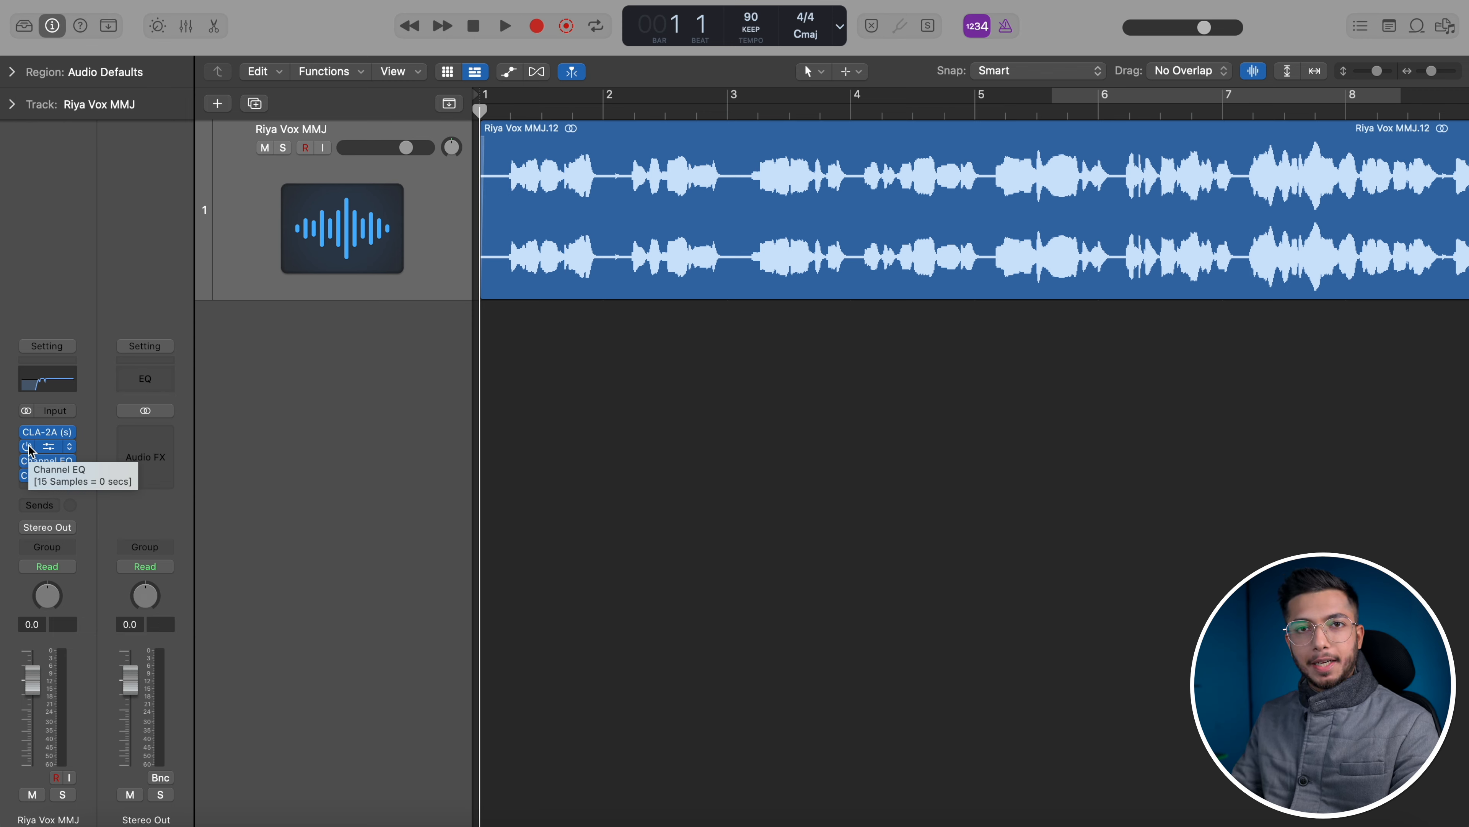
{"action": "key", "text": "space"}
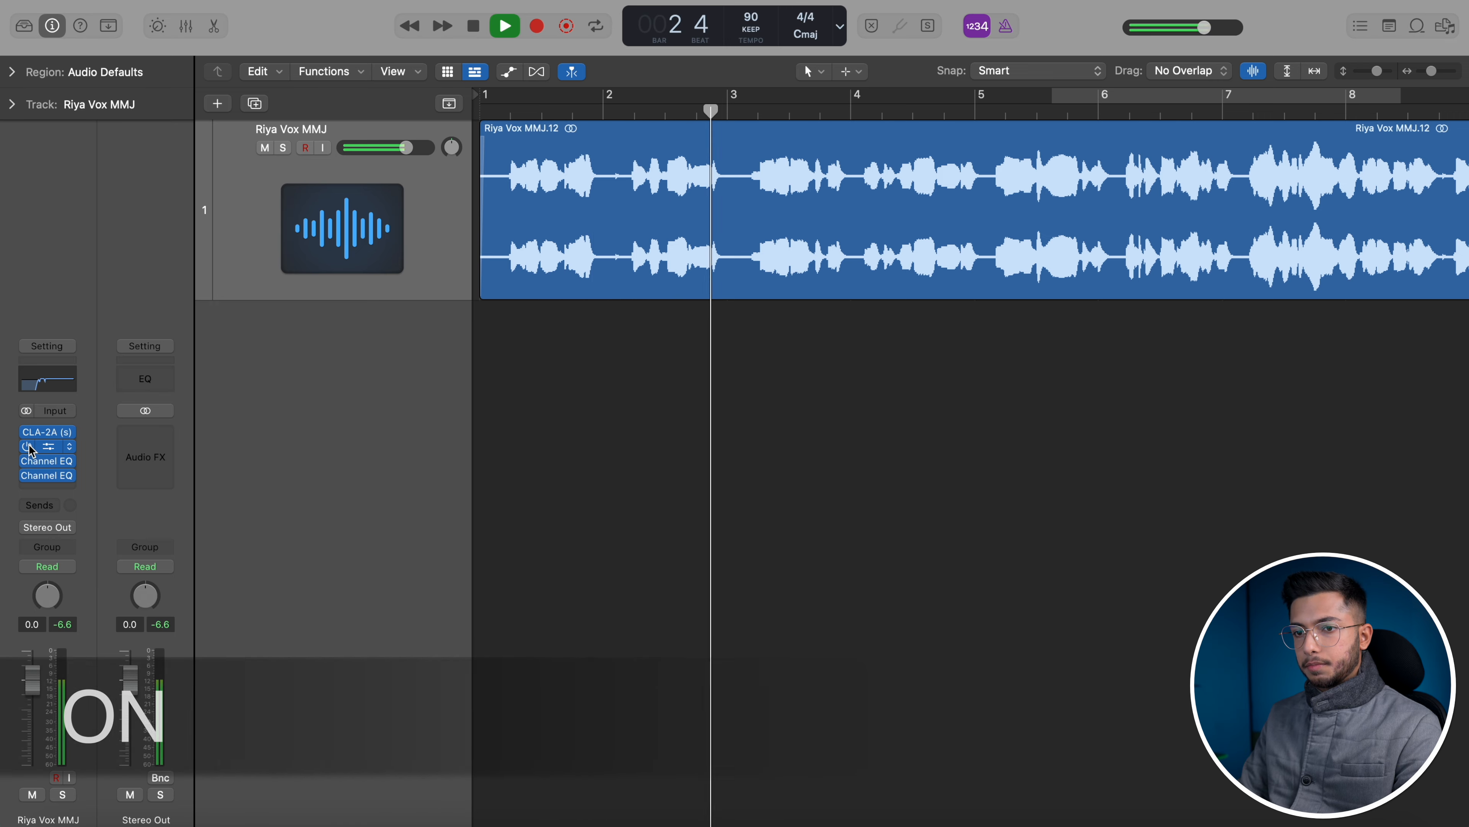
{"action": "left_click", "coordinate": [27, 446]}
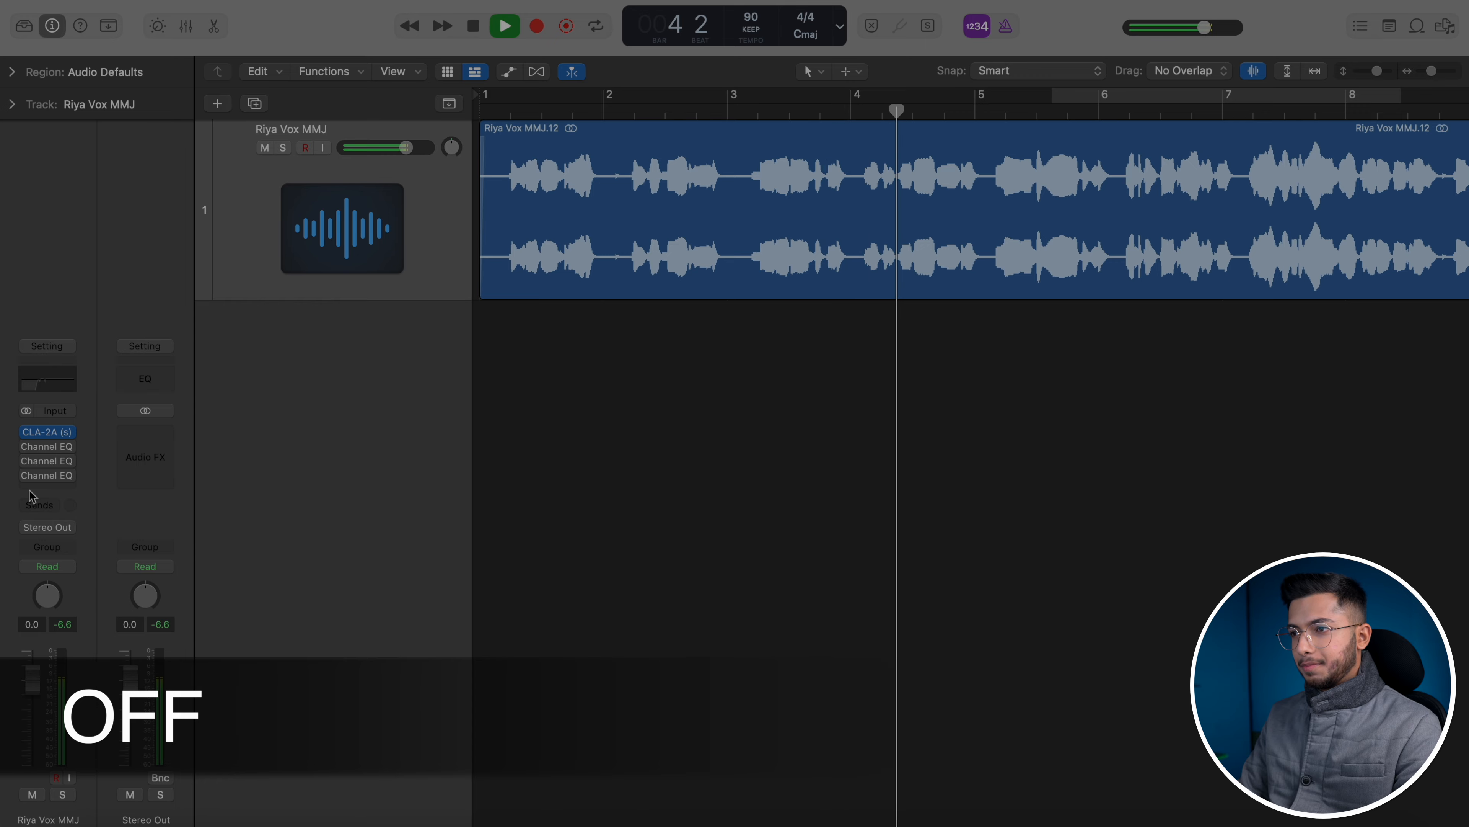
{"action": "left_click", "coordinate": [26, 475]}
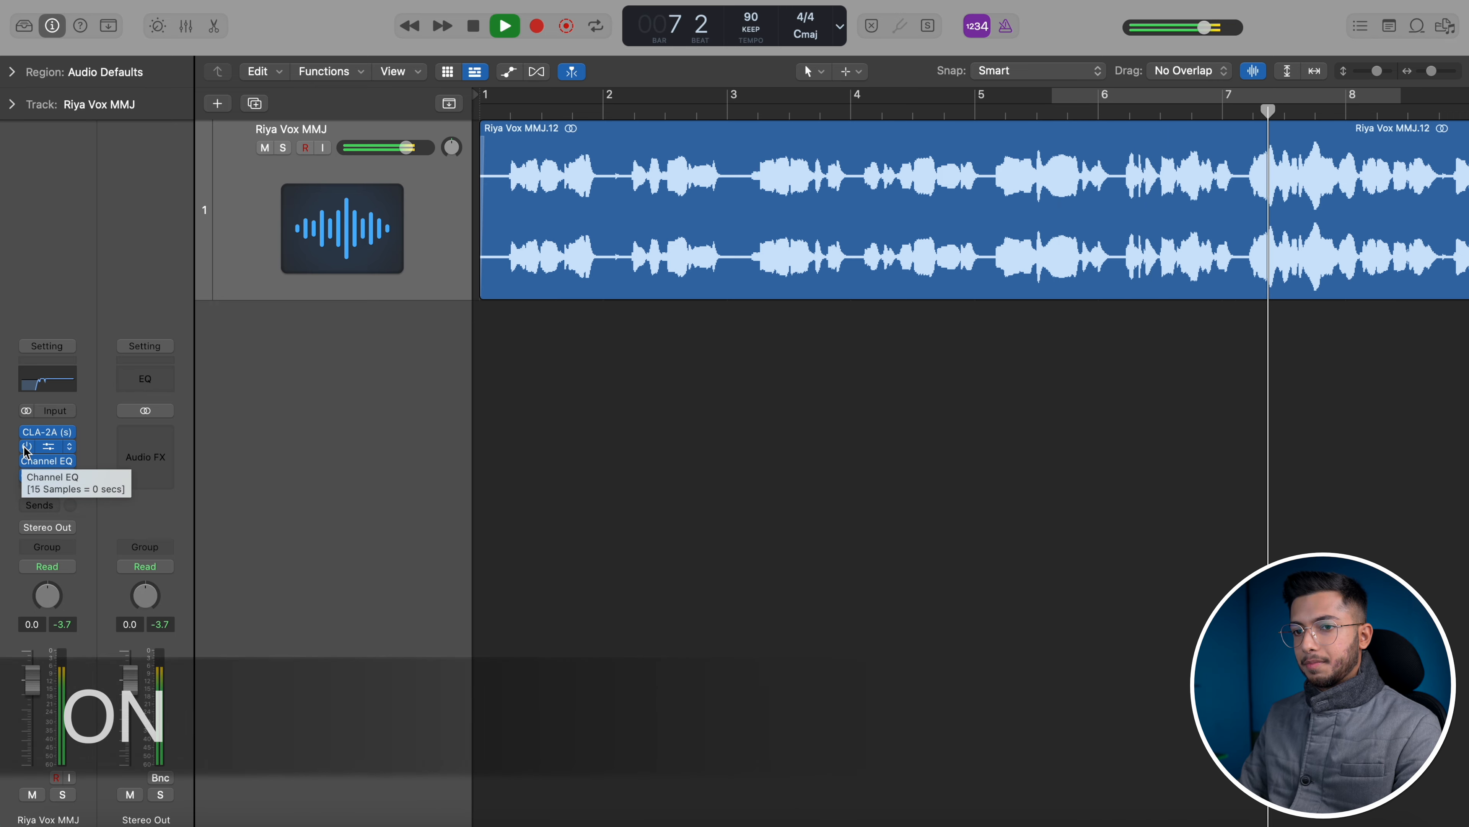
{"action": "left_click", "coordinate": [26, 475]}
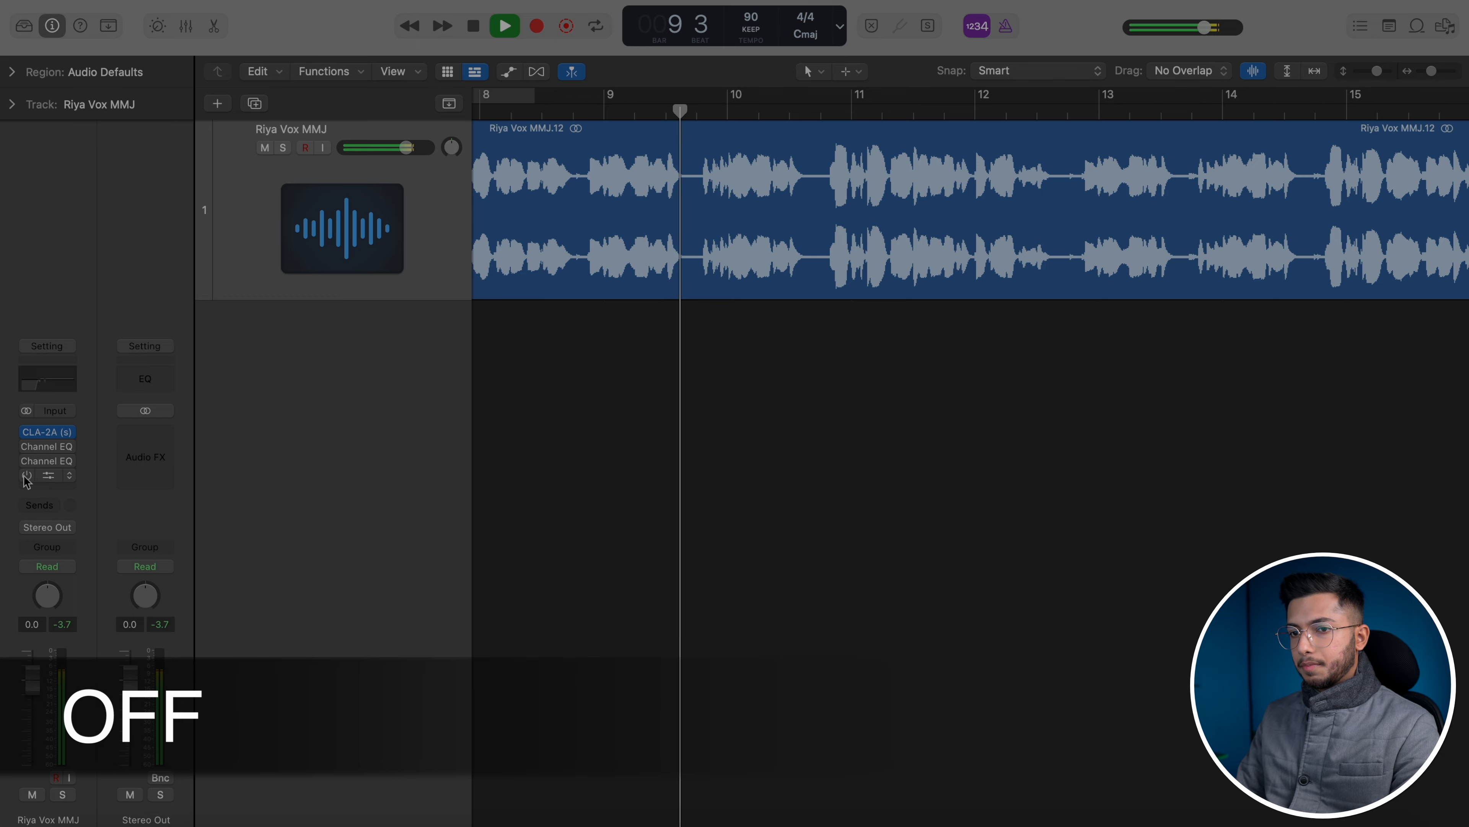
{"action": "left_click", "coordinate": [27, 446]}
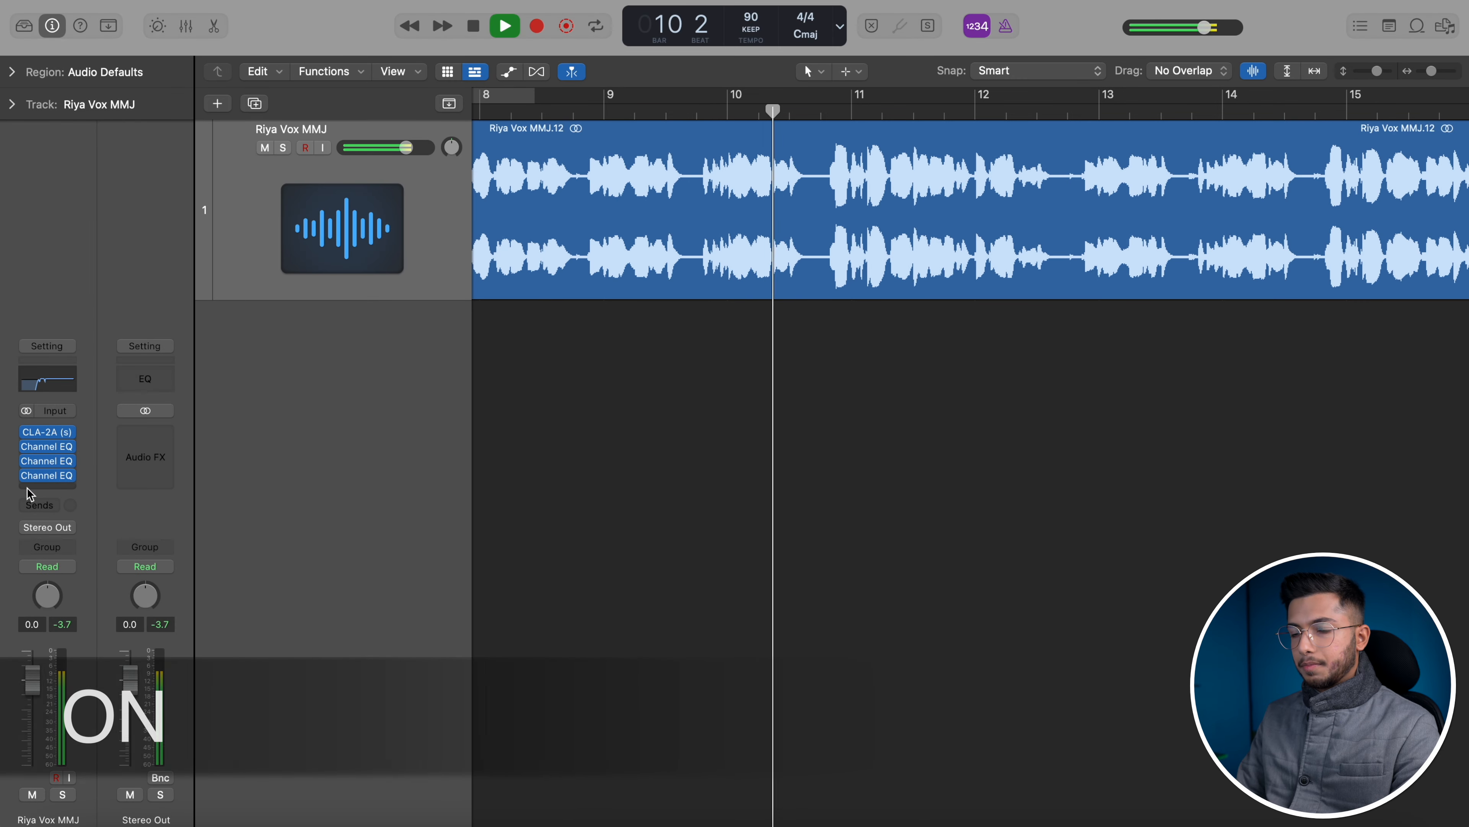